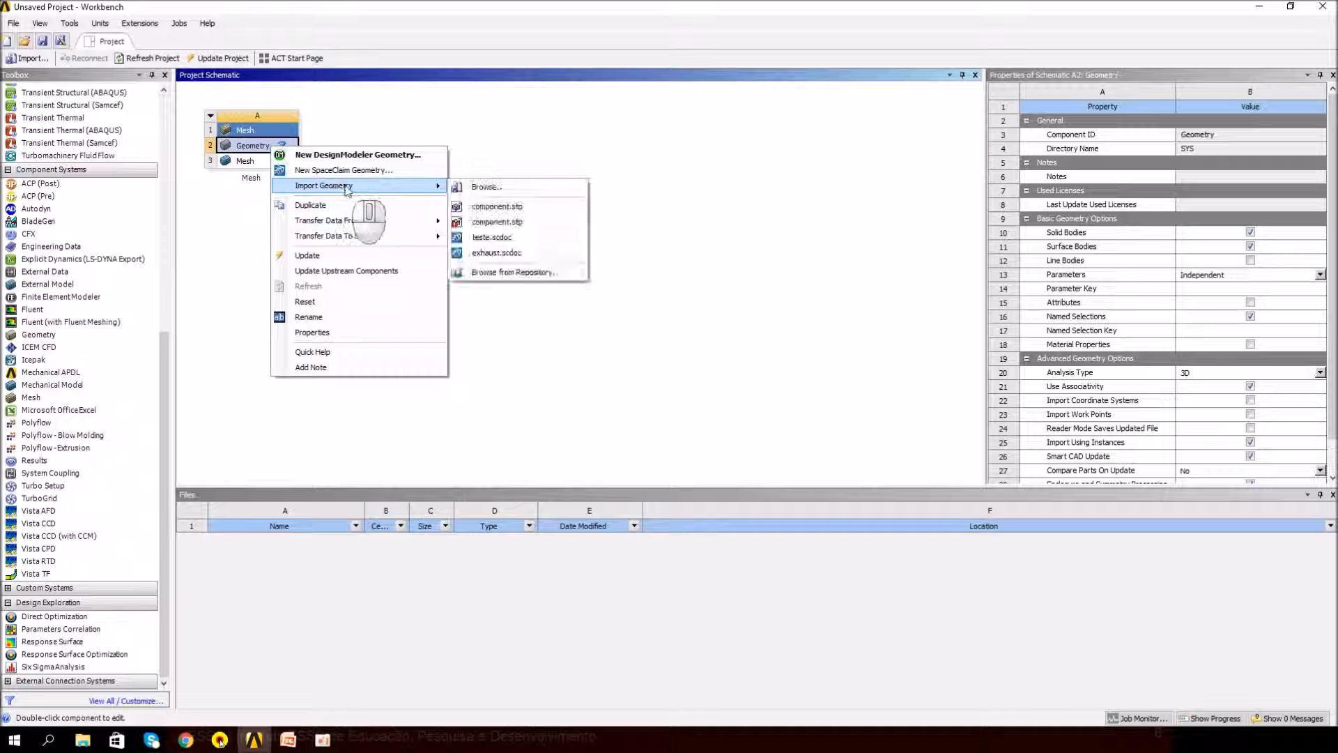
# - Import the file component.stp from the Malha1 folder as the geometry of the Mesh system
pyautogui.click(470, 184)
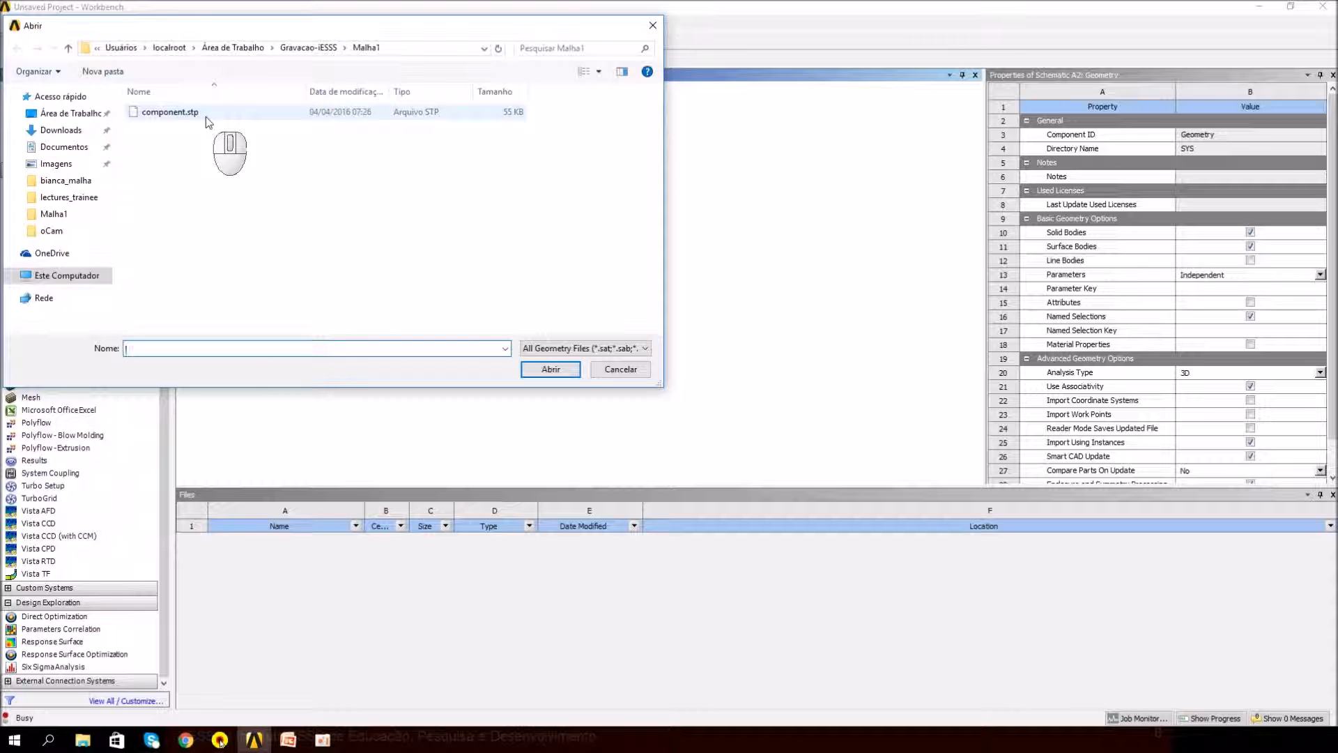
pyautogui.click(206, 116)
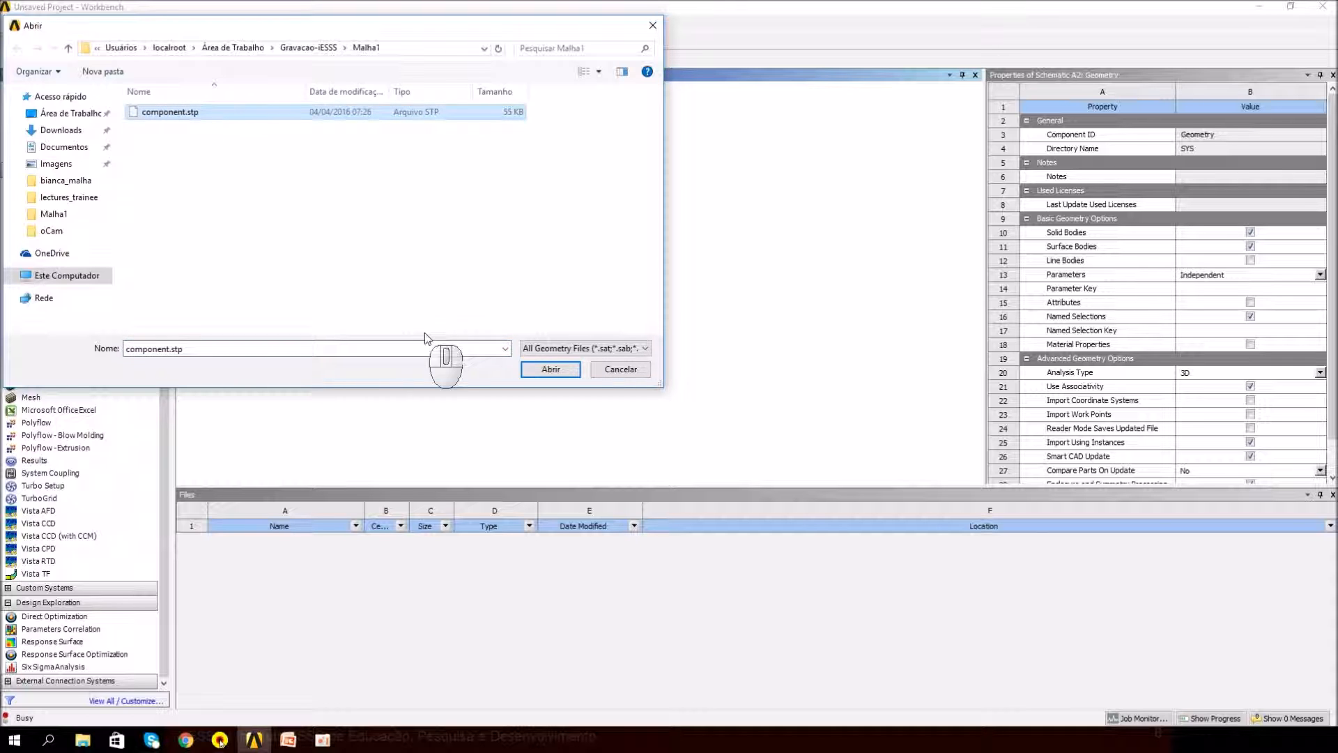
pyautogui.click(540, 371)
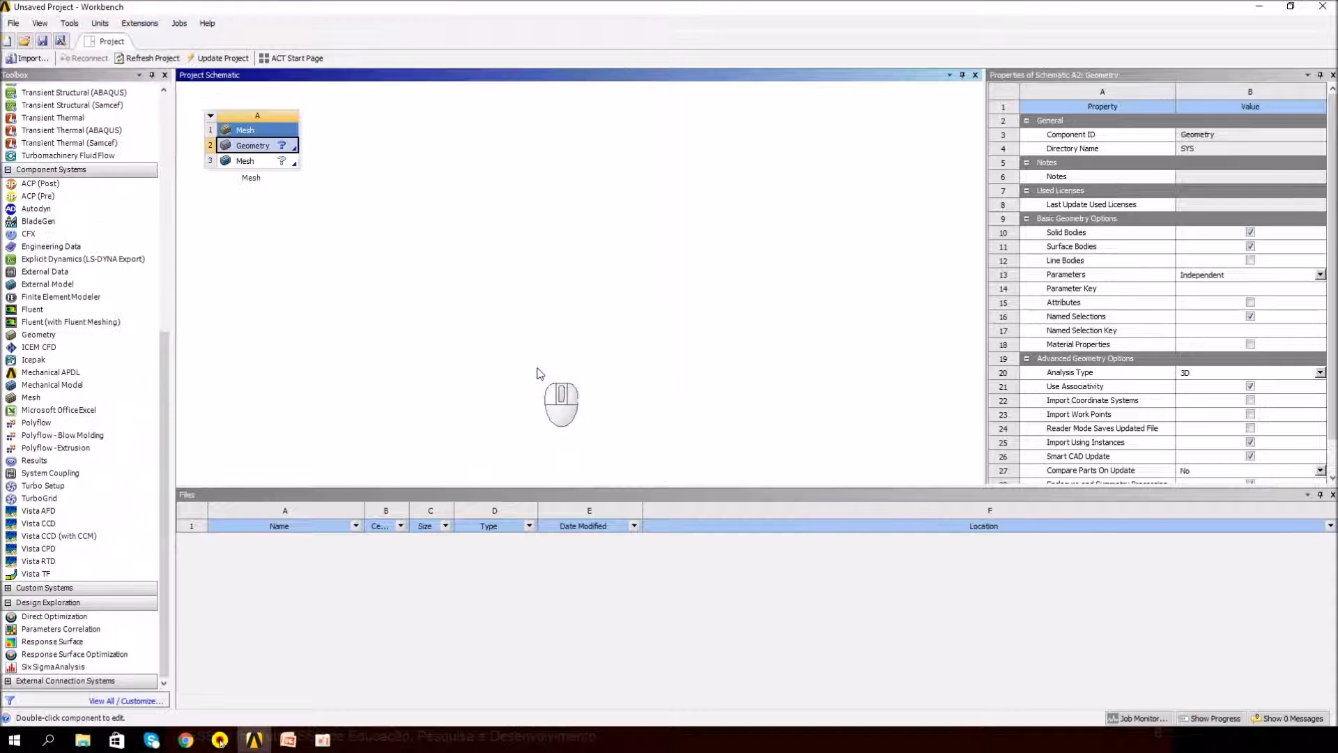
# - Open the system's Mesh cell in the Meshing application and check the active unit system
pyautogui.click(279, 163)
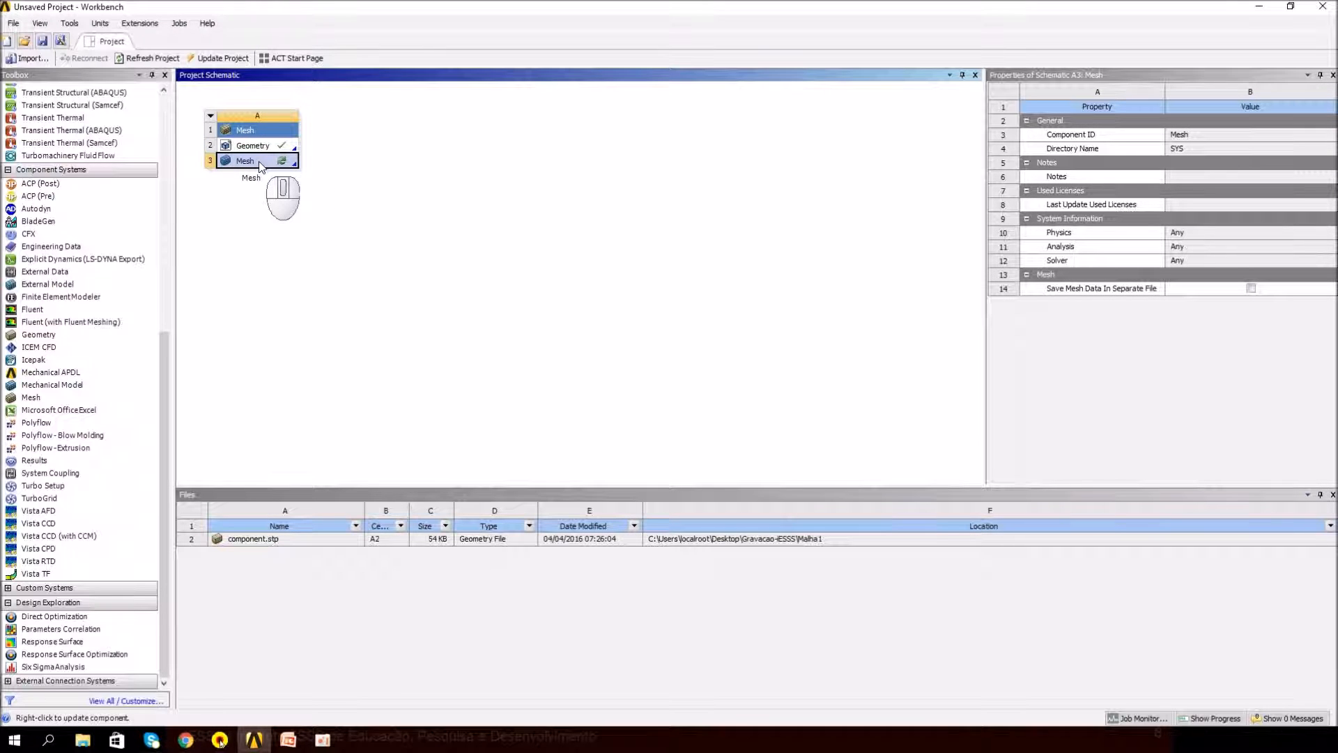
pyautogui.doubleClick(260, 165)
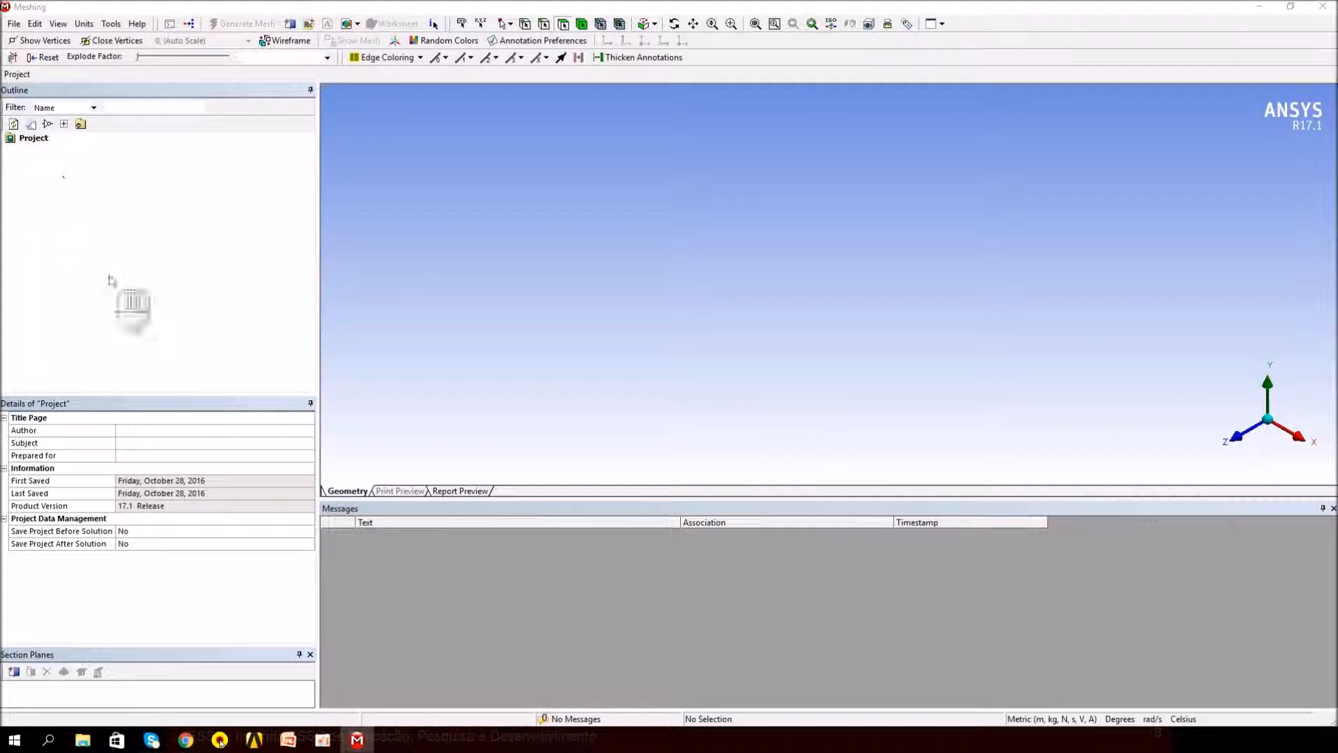
pyautogui.click(84, 24)
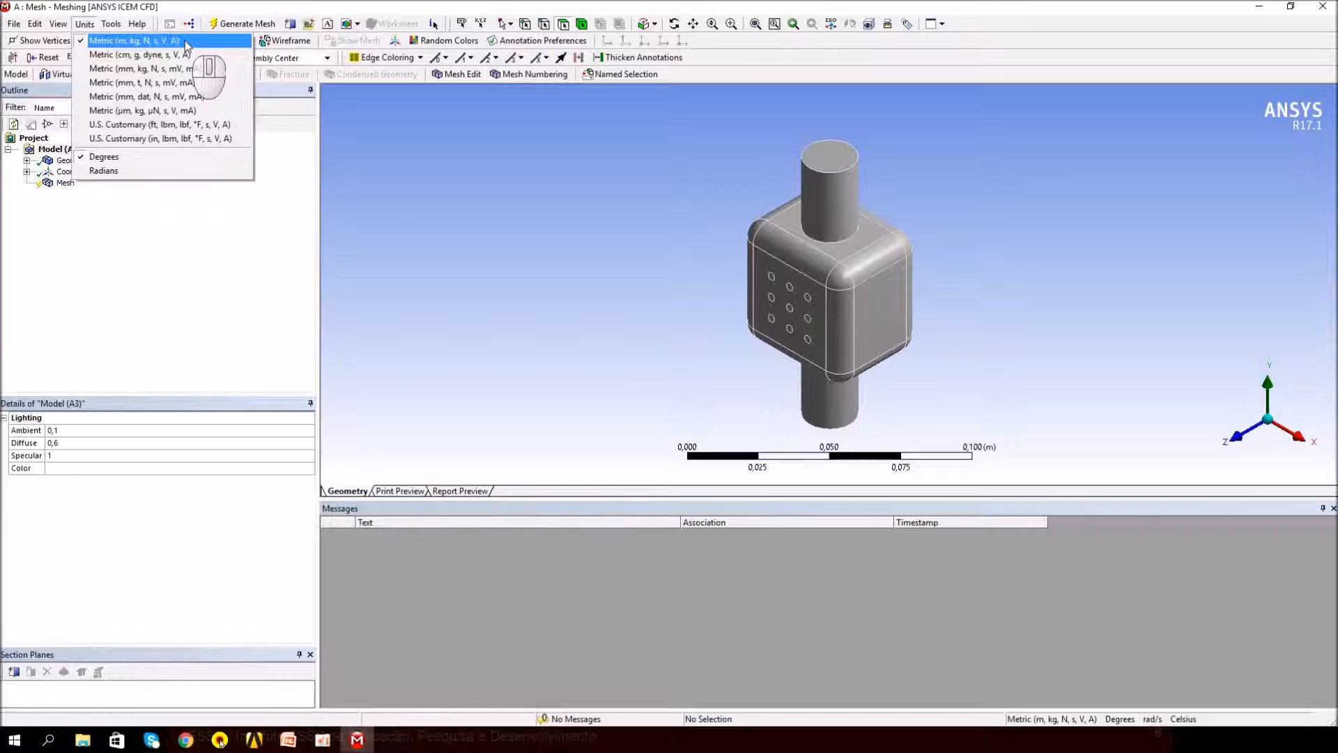
# - Set the global mesh Physics Preference to CFD
pyautogui.click(65, 183)
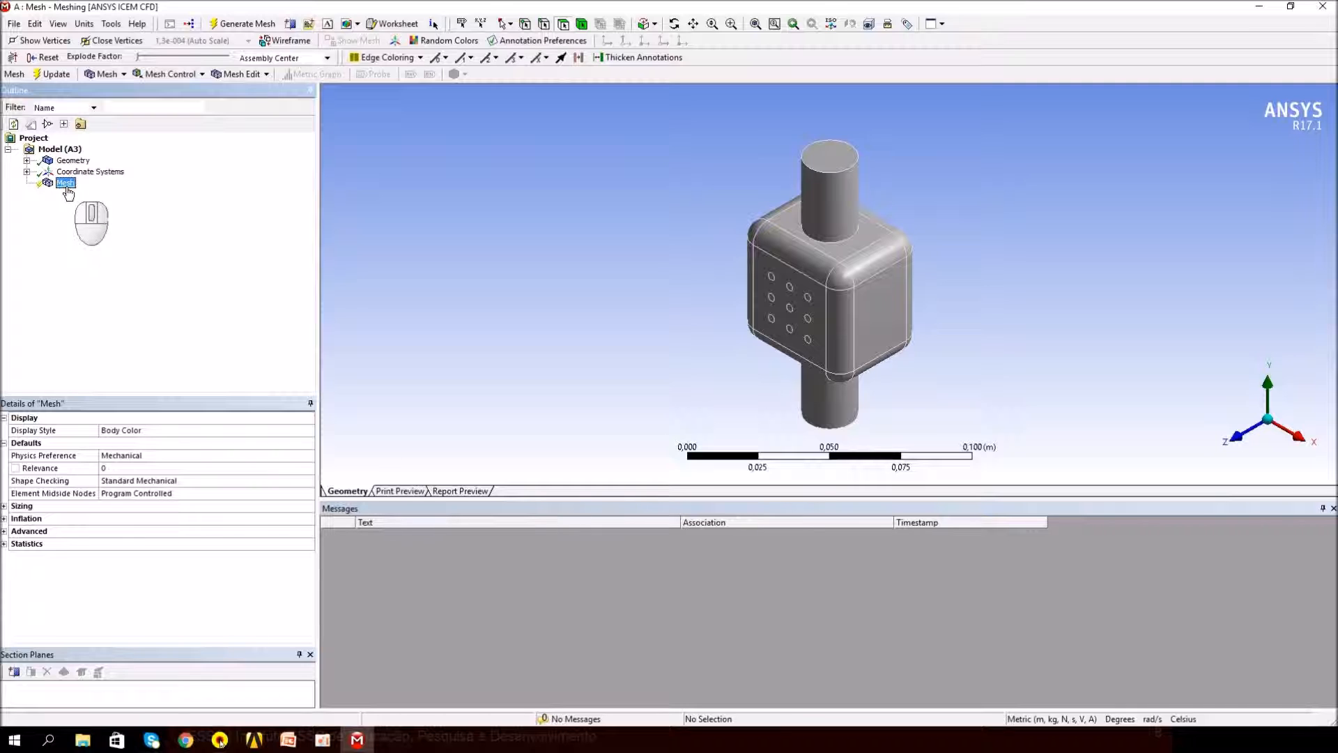
pyautogui.click(186, 454)
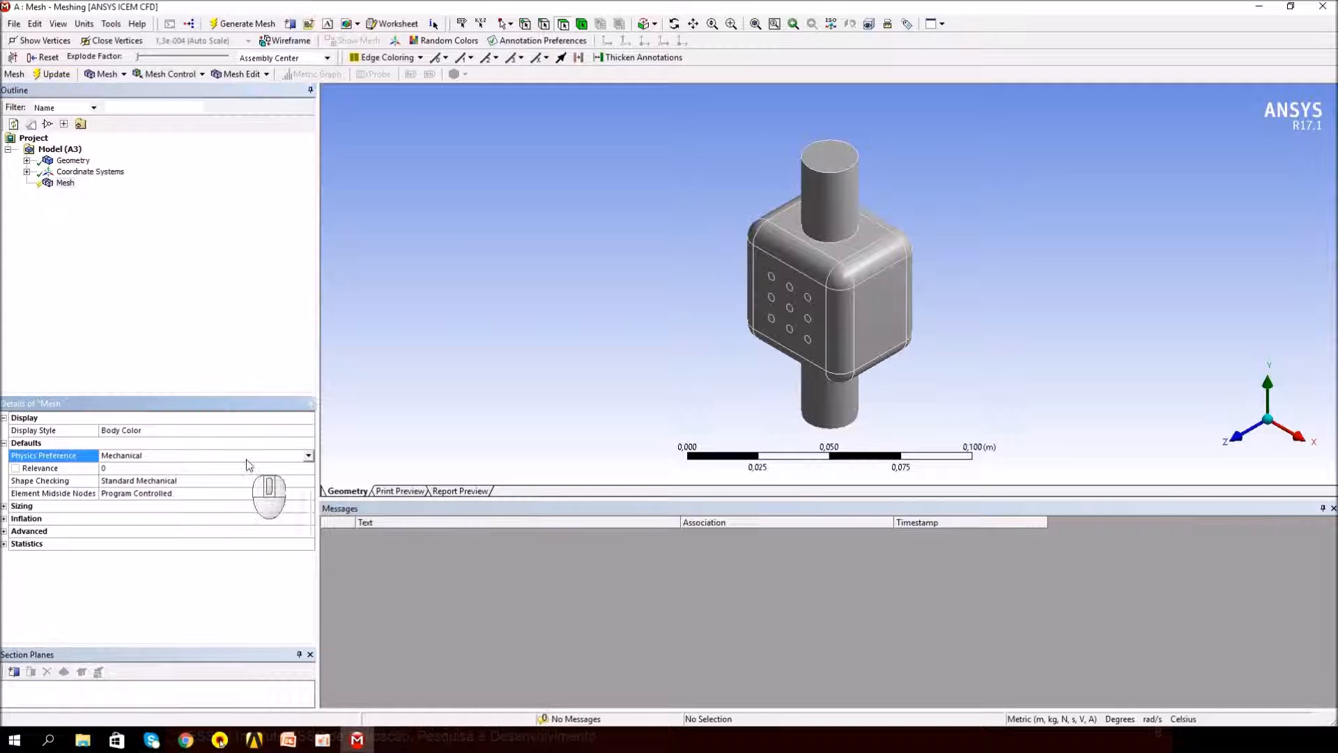
pyautogui.click(308, 457)
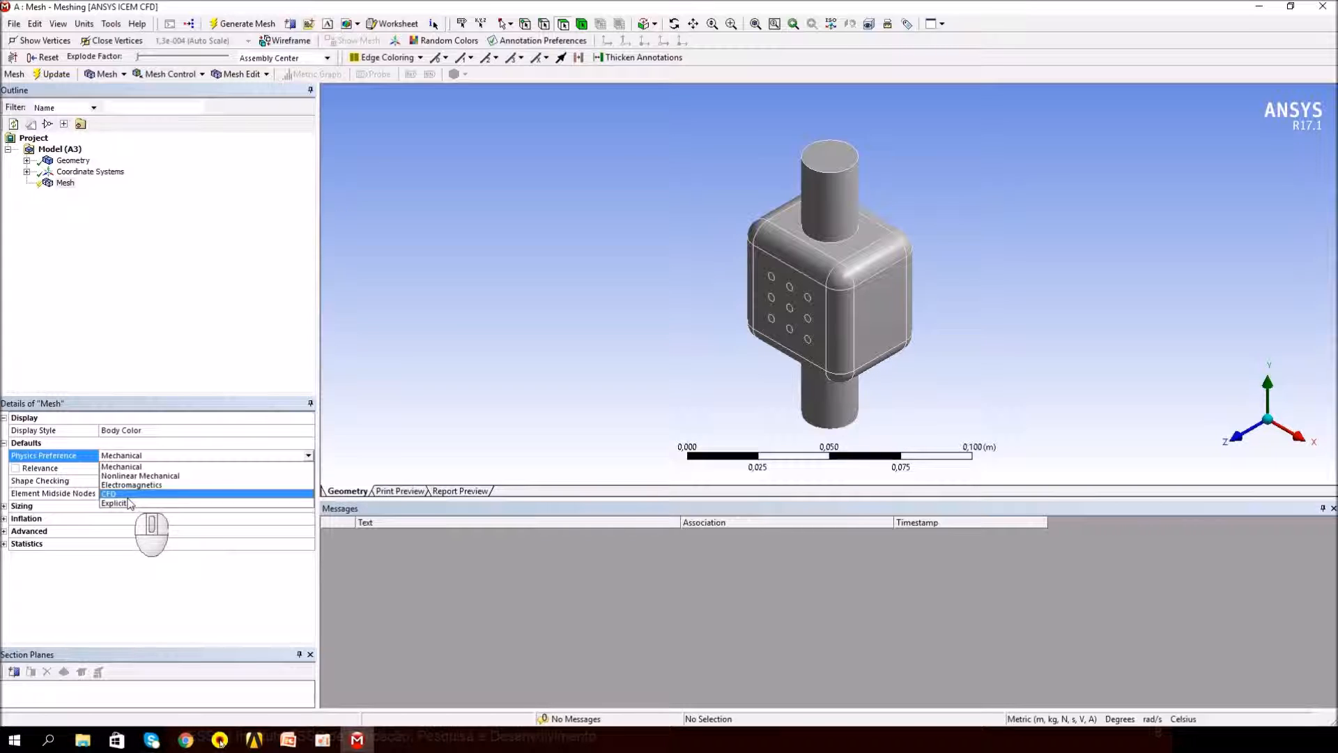
pyautogui.click(129, 498)
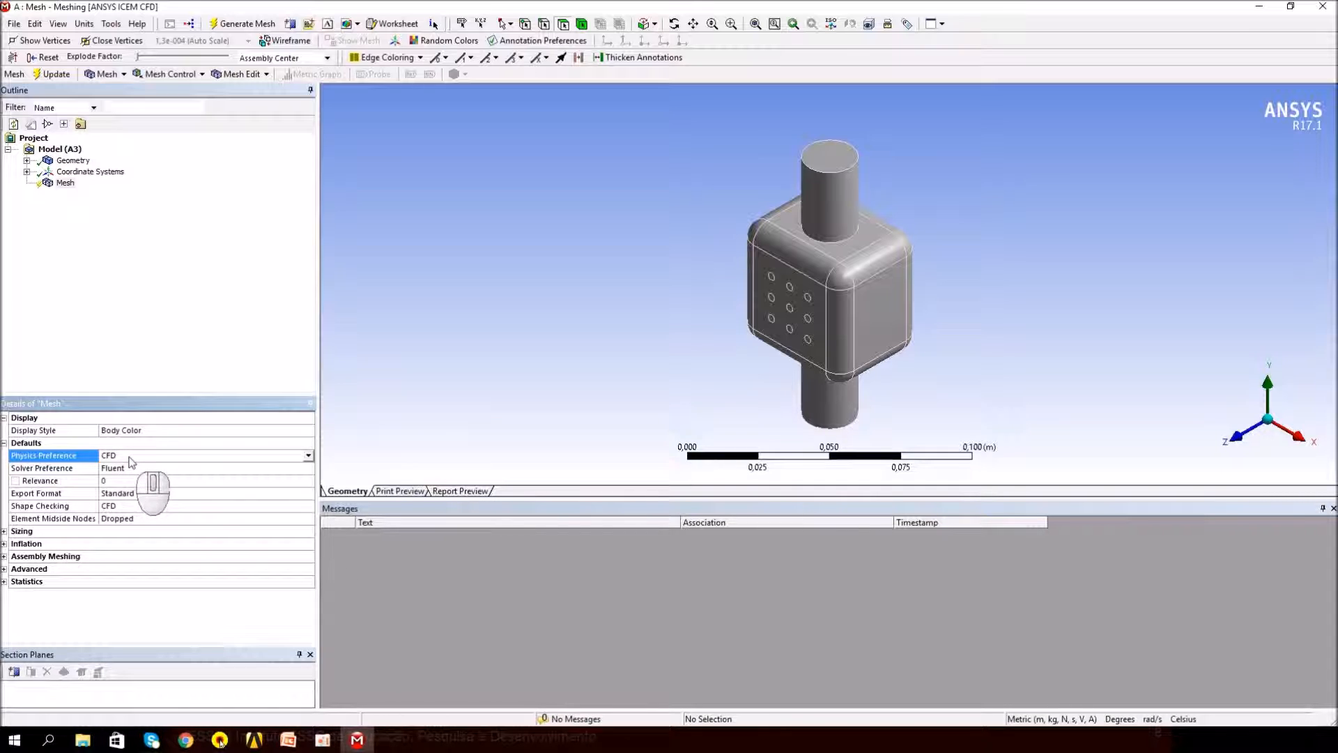
# - Expand the global mesh Sizing settings and review the Size Function options, keeping Curvature
pyautogui.click(5, 533)
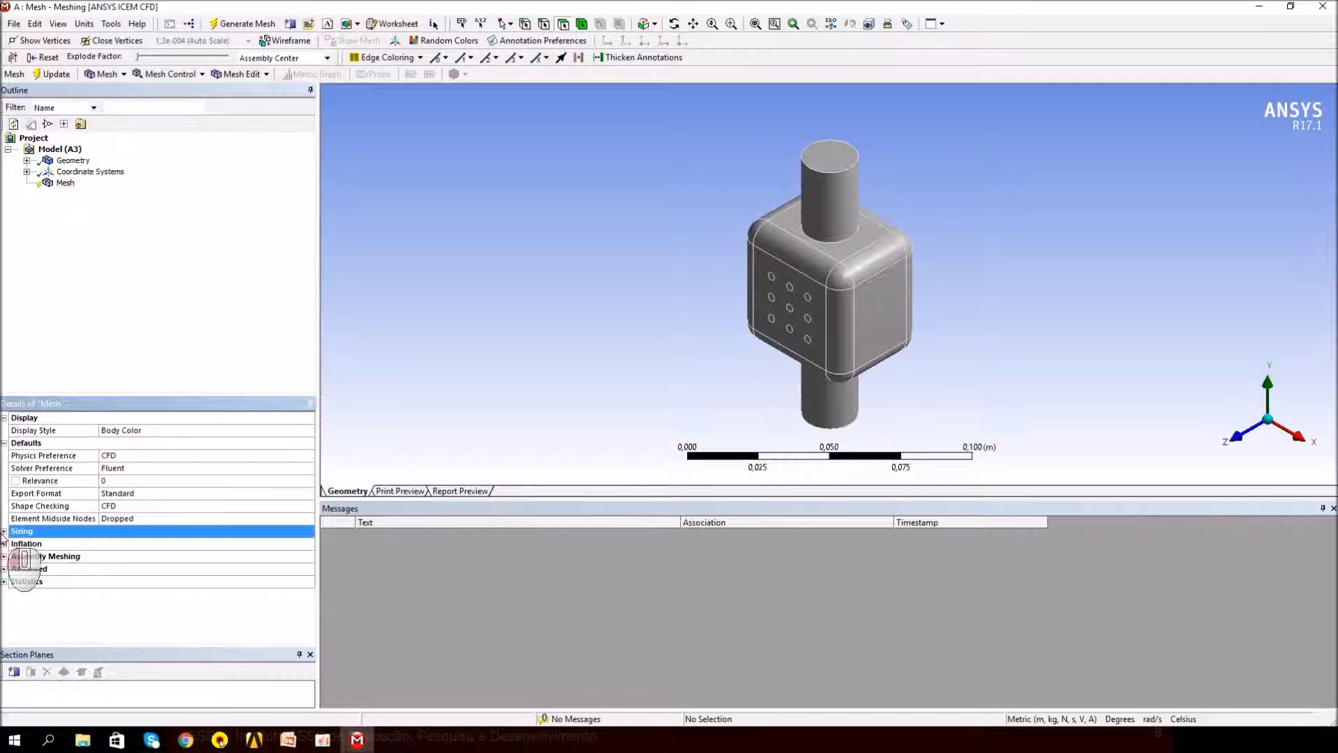
pyautogui.click(5, 532)
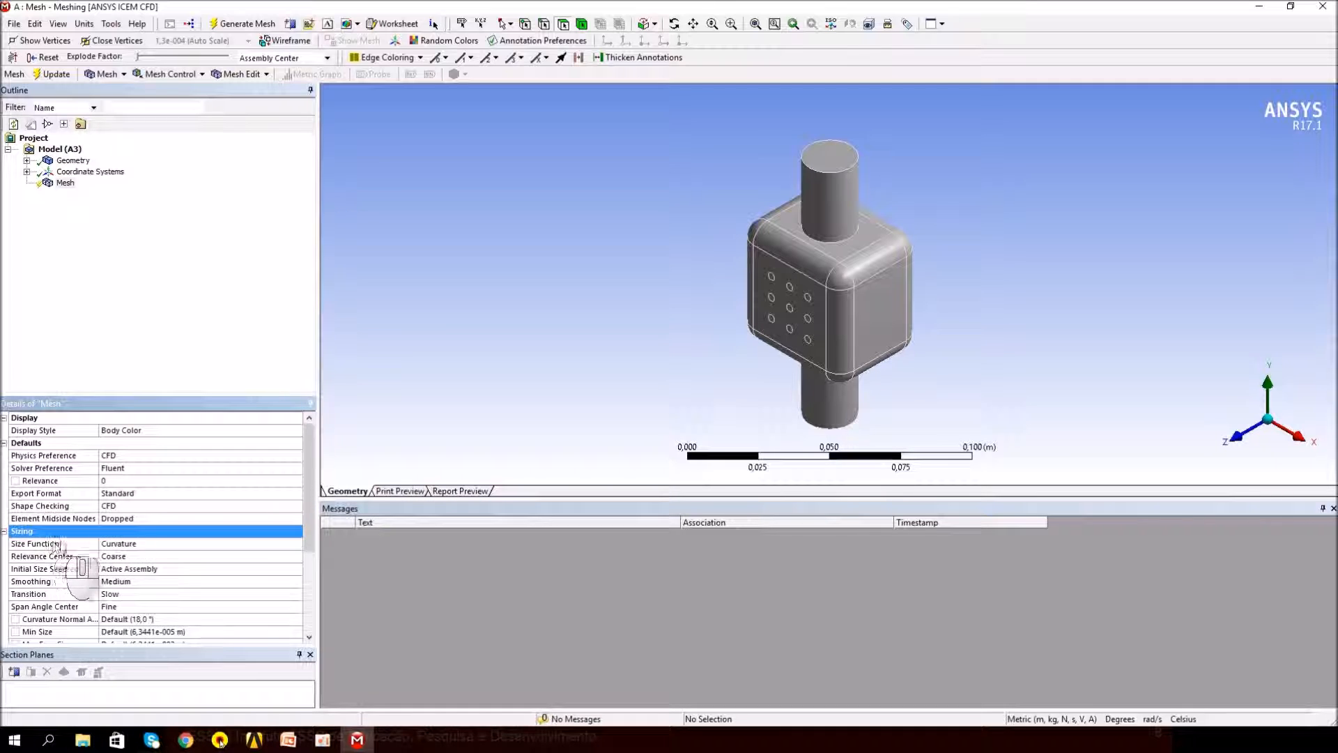
pyautogui.scroll(-2, 55, 545)
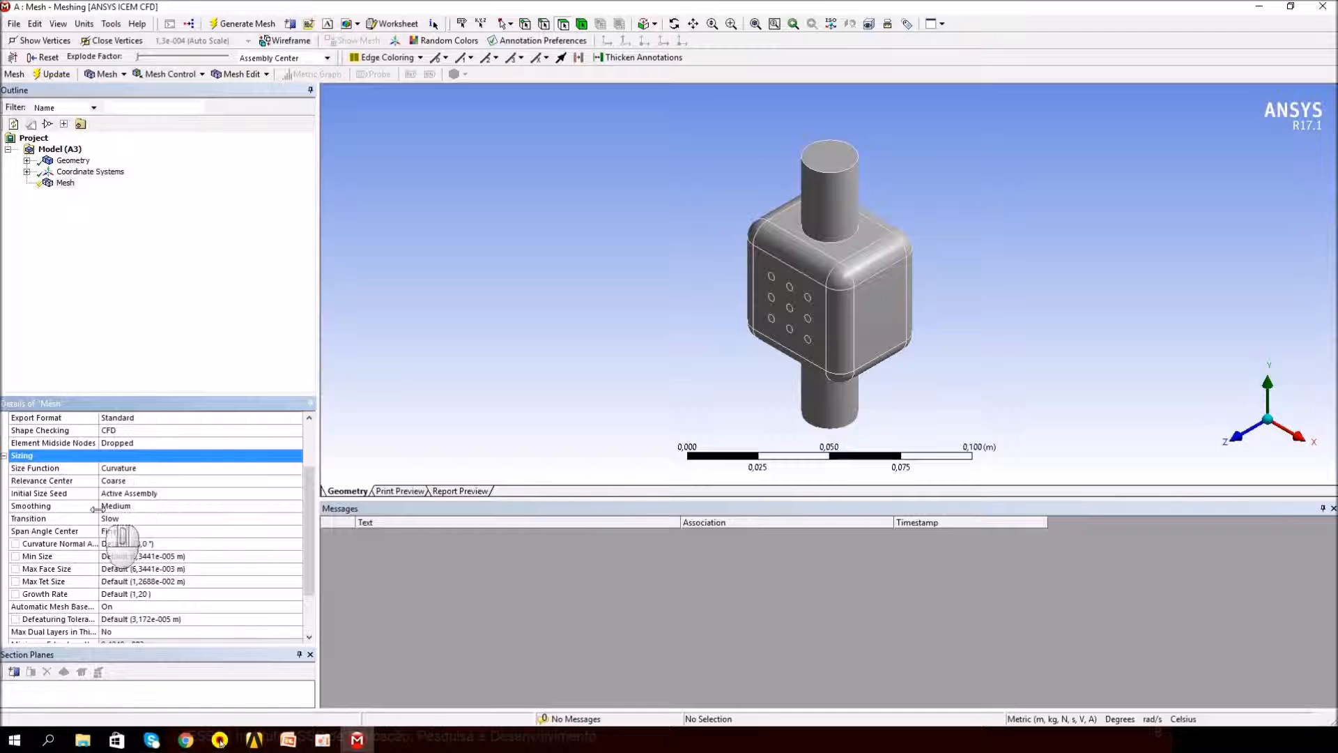
pyautogui.click(150, 469)
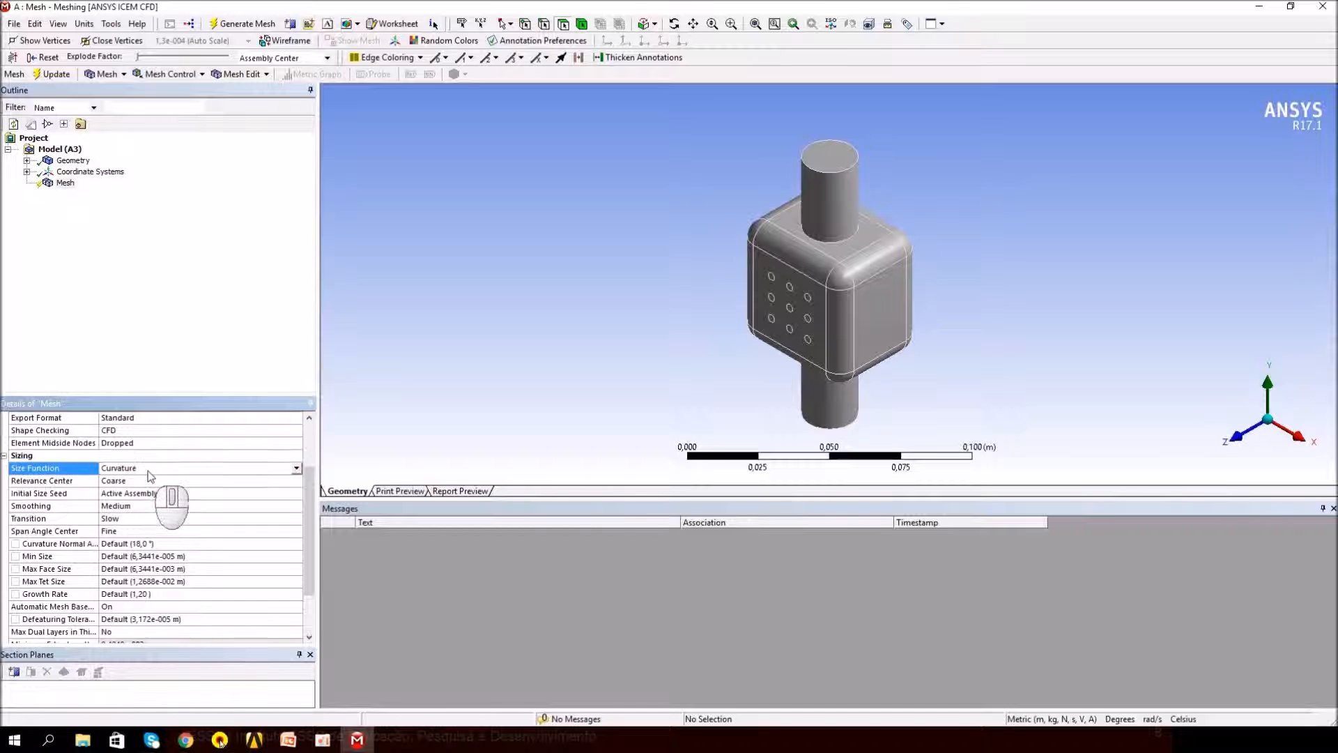
pyautogui.click(297, 469)
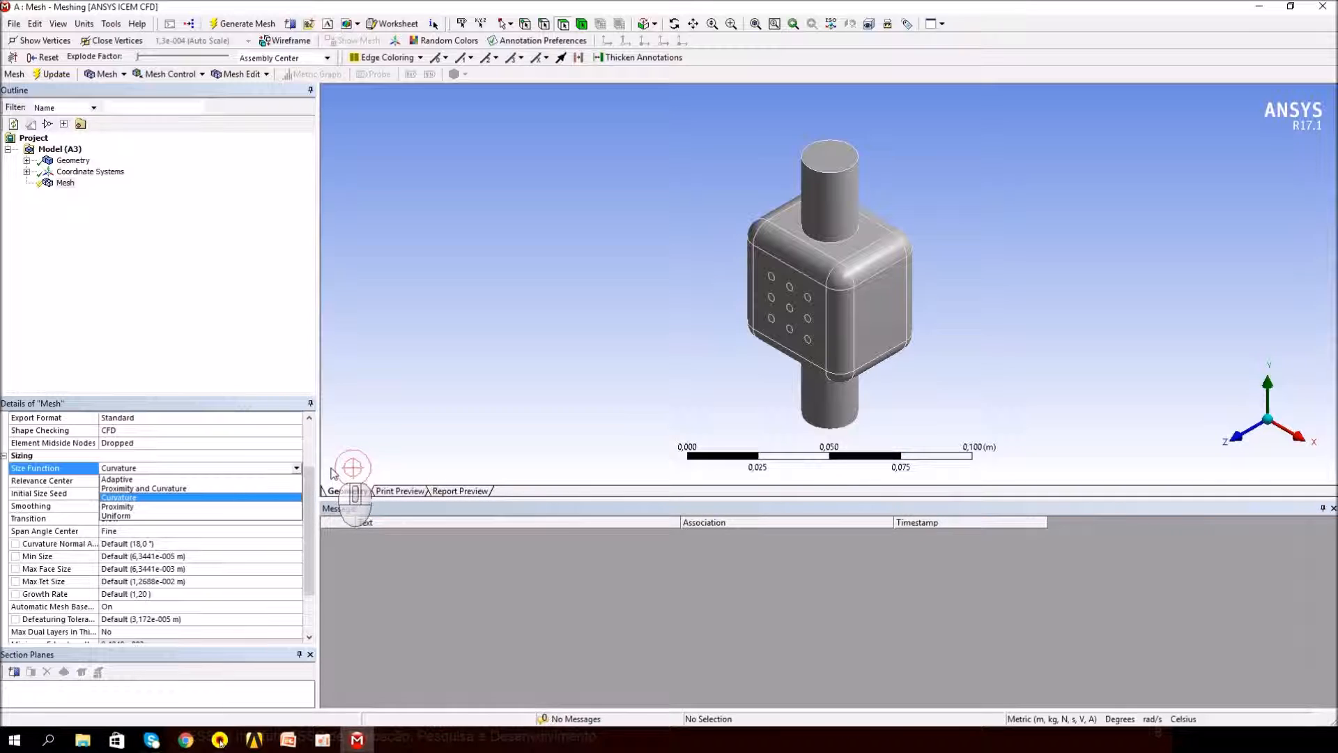
pyautogui.click(333, 474)
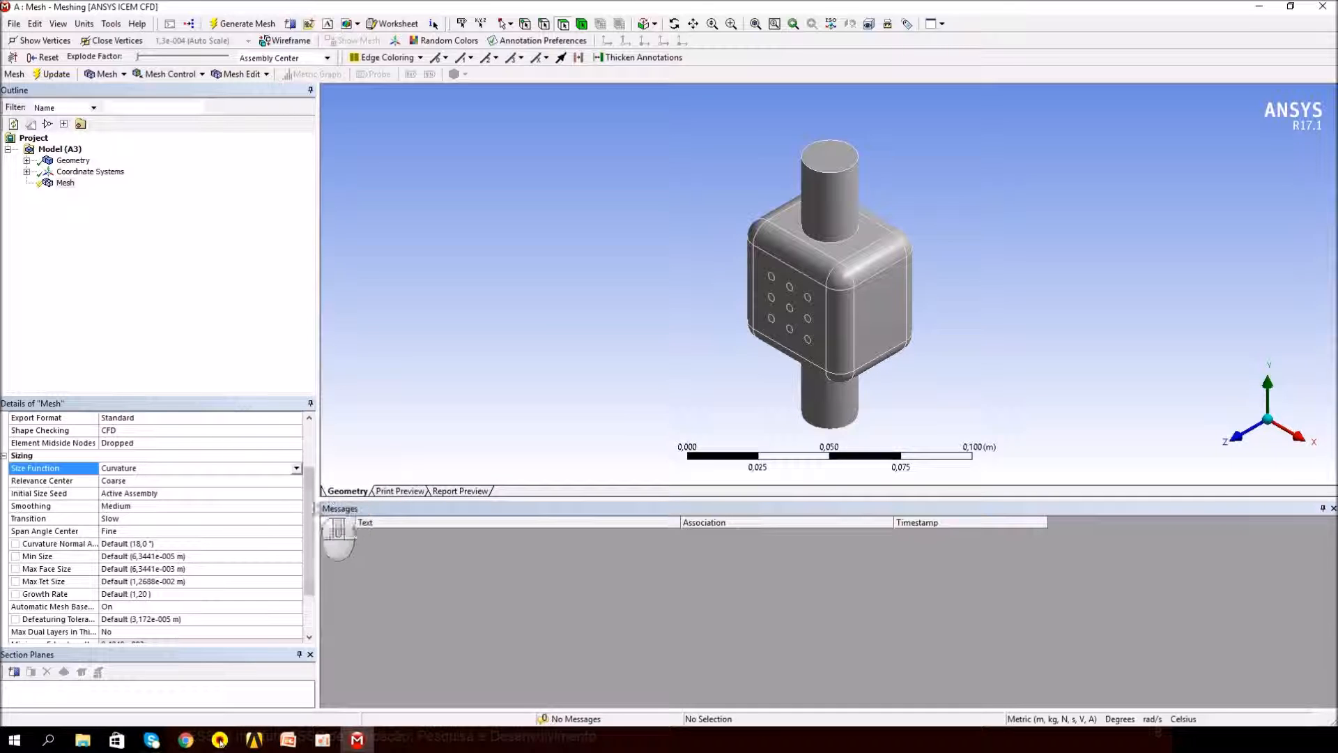
# - Set the Relevance Center of the global mesh sizing to Medium
pyautogui.click(240, 486)
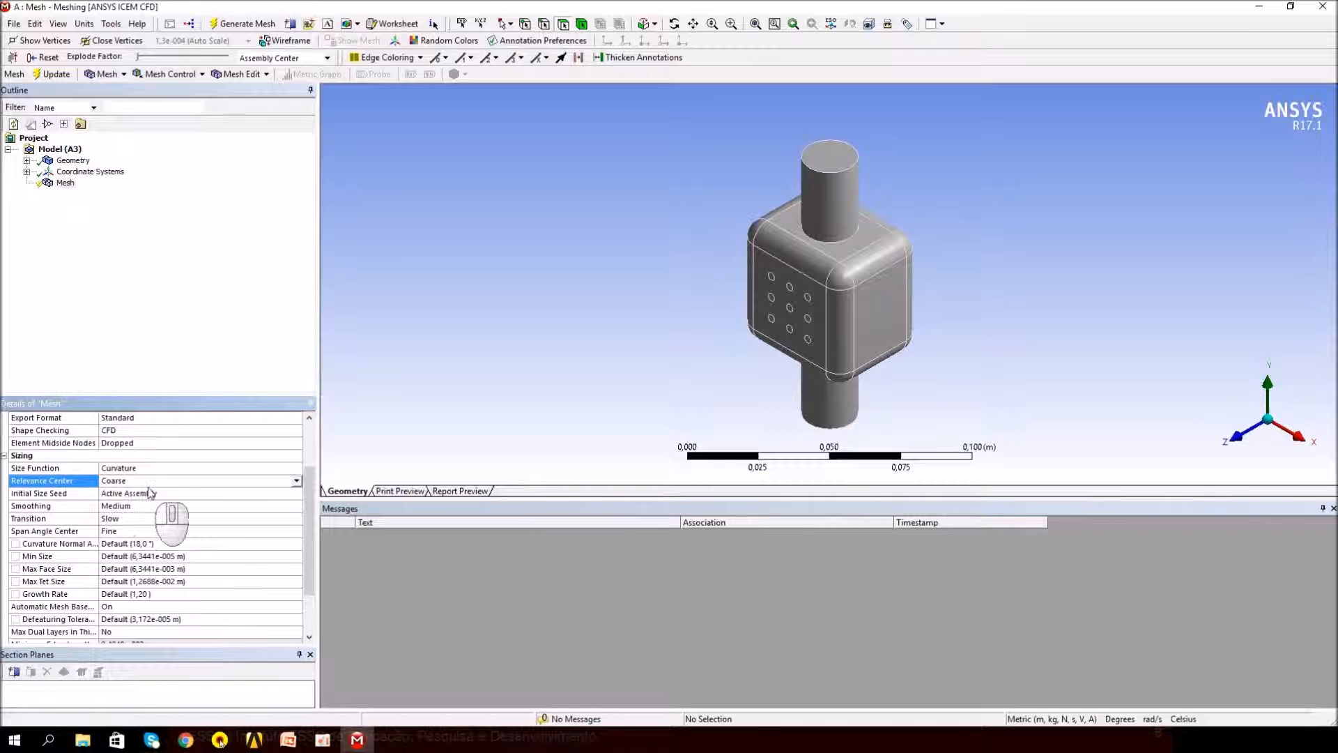
pyautogui.click(297, 481)
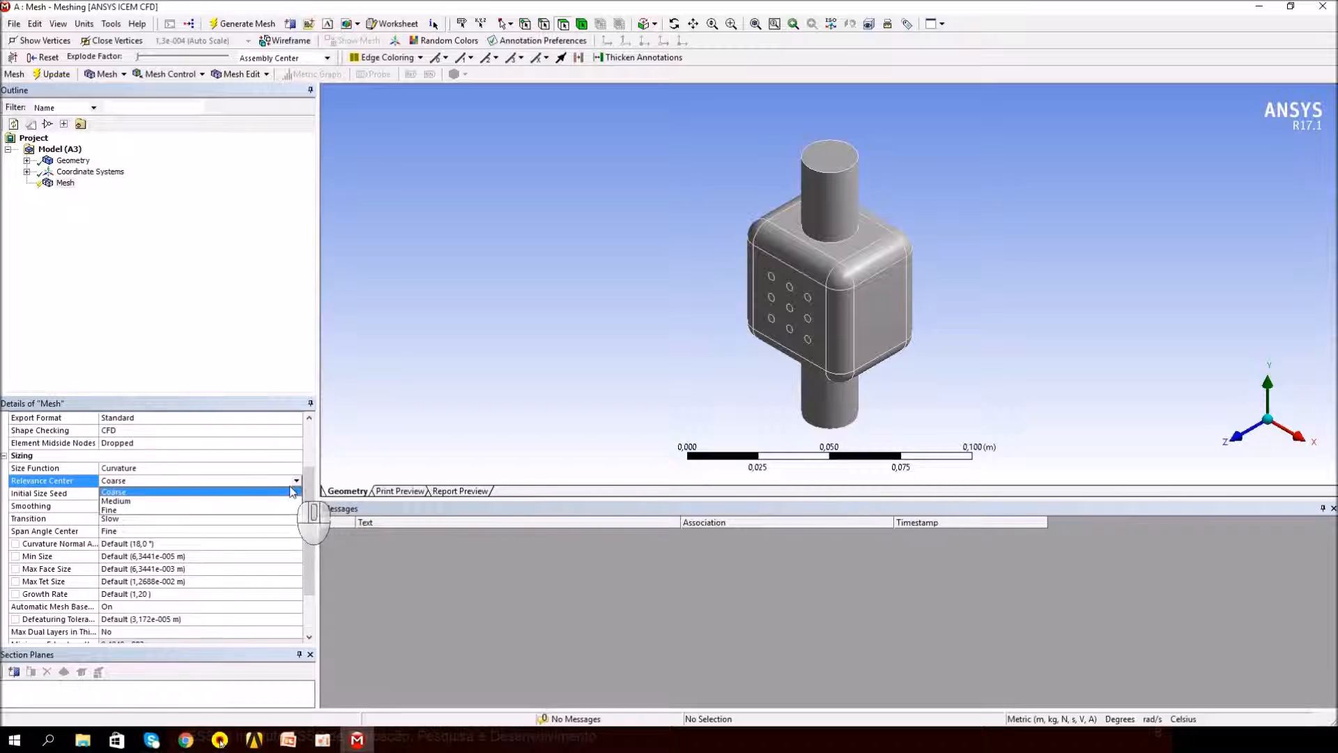
pyautogui.click(124, 502)
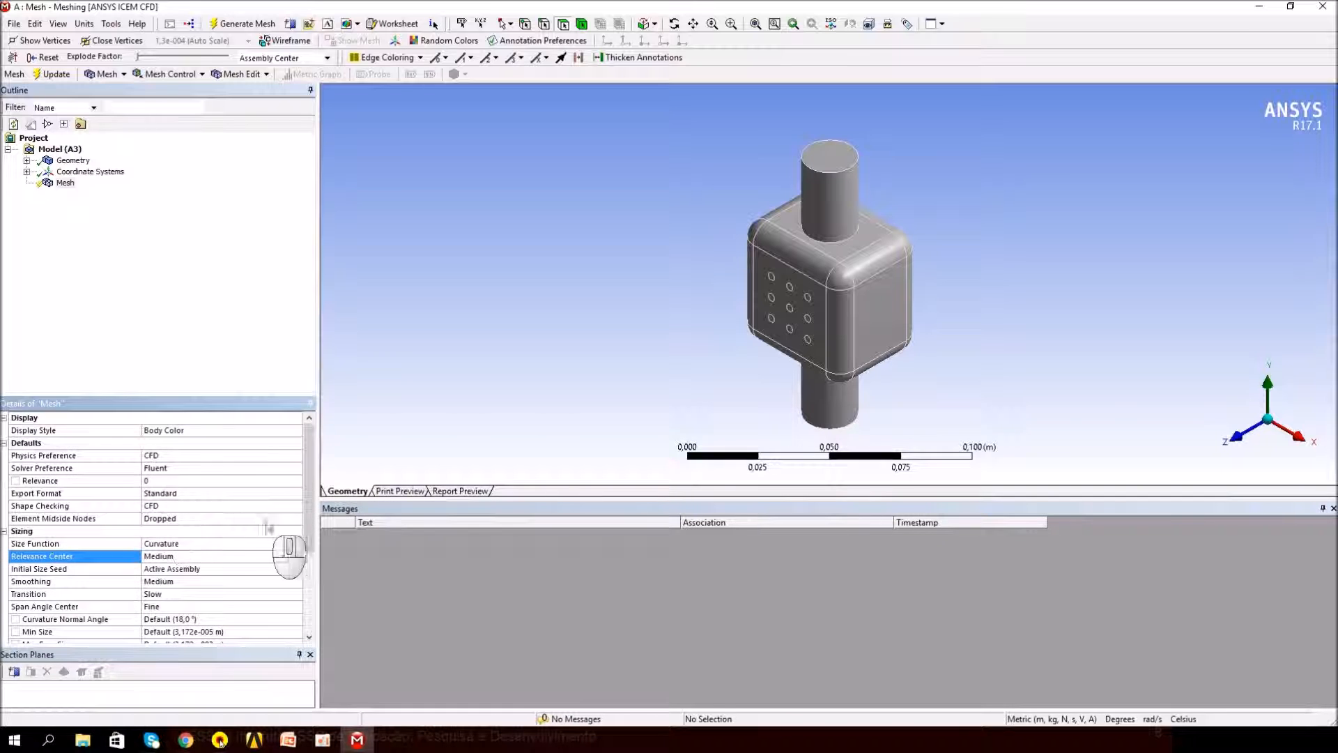
pyautogui.moveTo(308, 524); pyautogui.dragTo(305, 591)
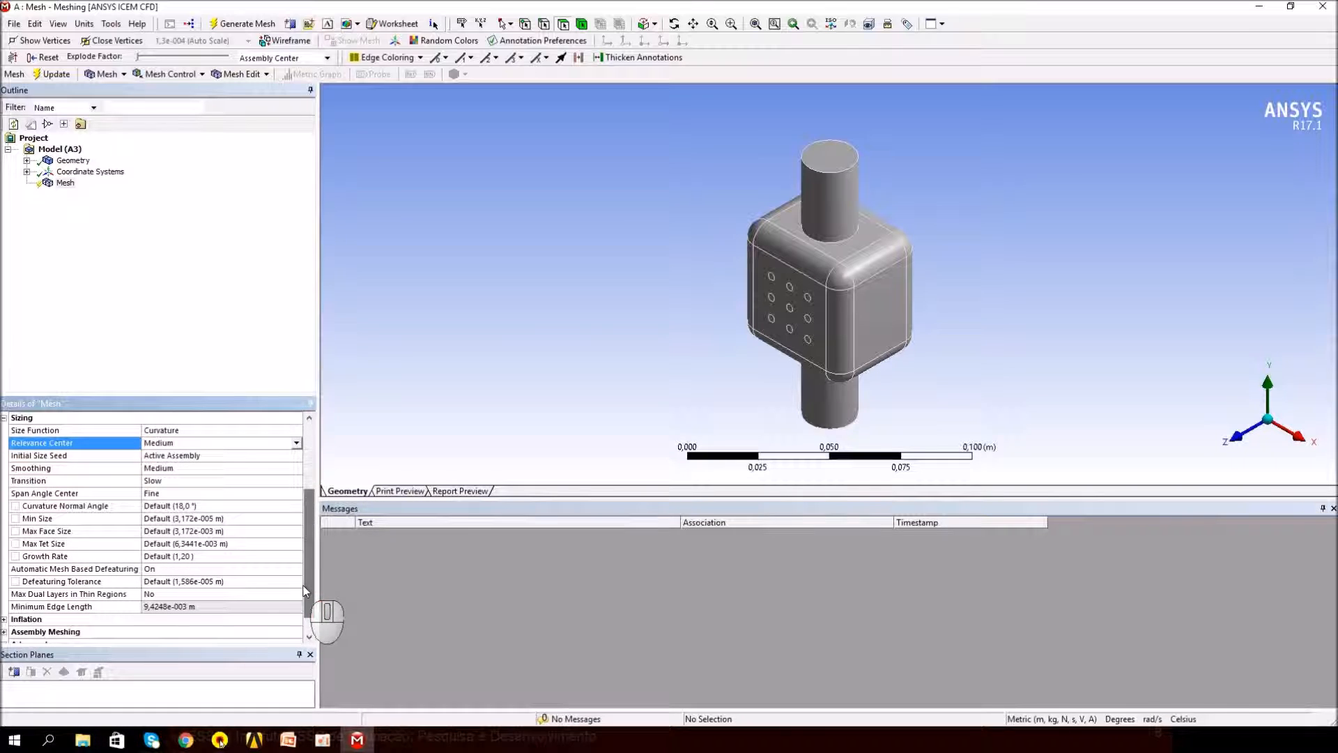
# - Insert a mesh method under Mesh and scope it to the single solid body
pyautogui.click(65, 184)
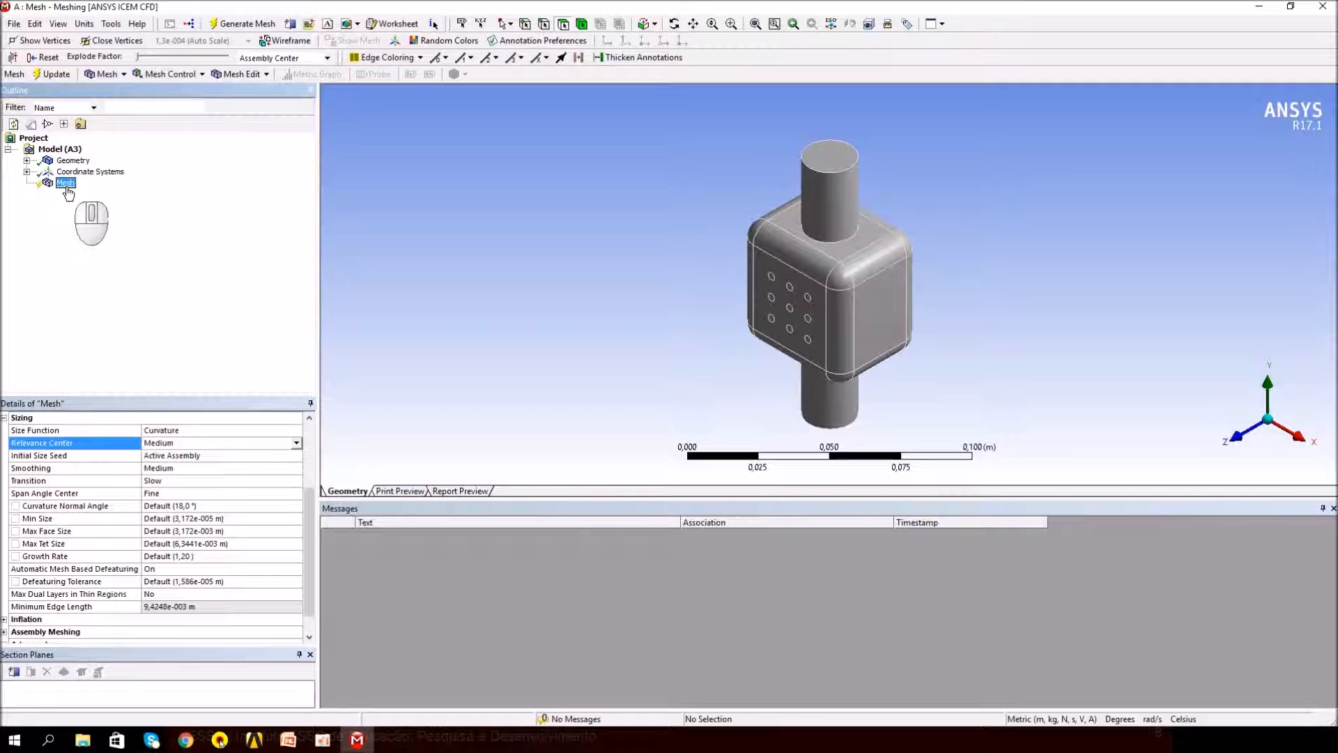
pyautogui.rightClick(68, 192)
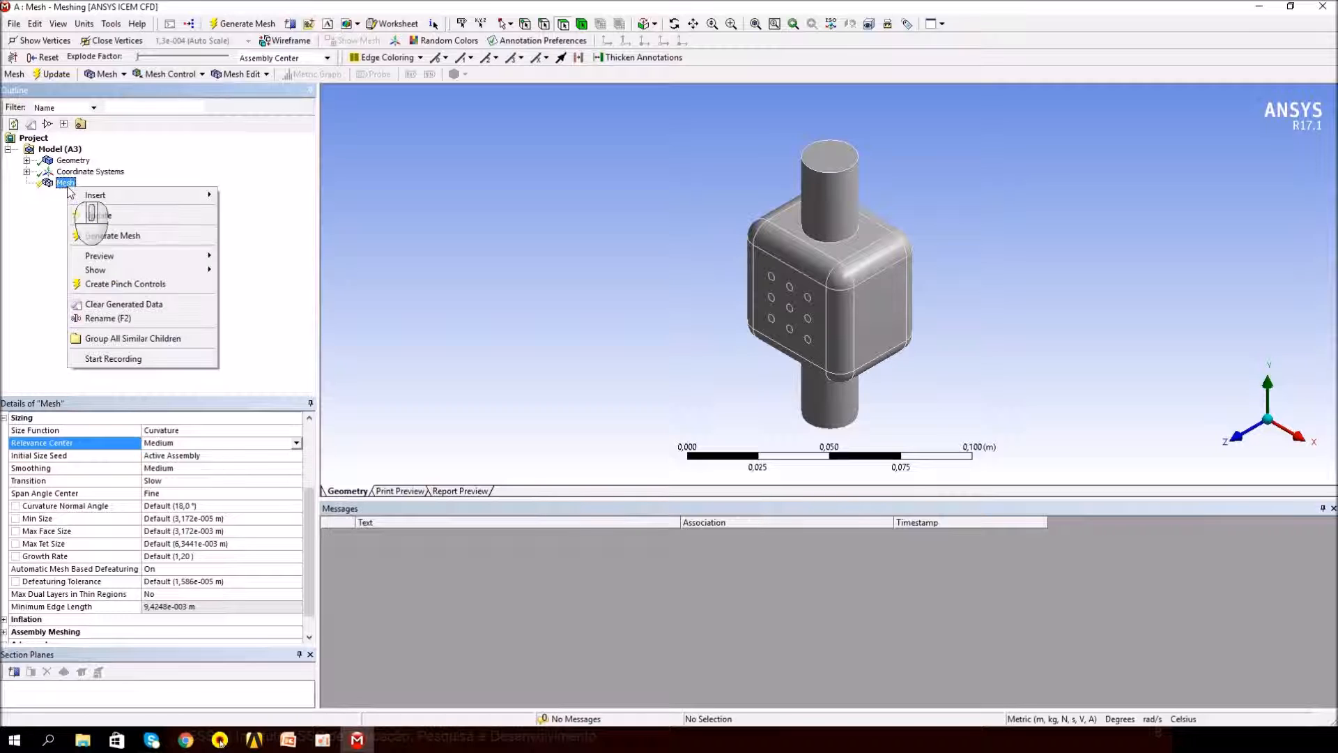
pyautogui.moveTo(98, 195)
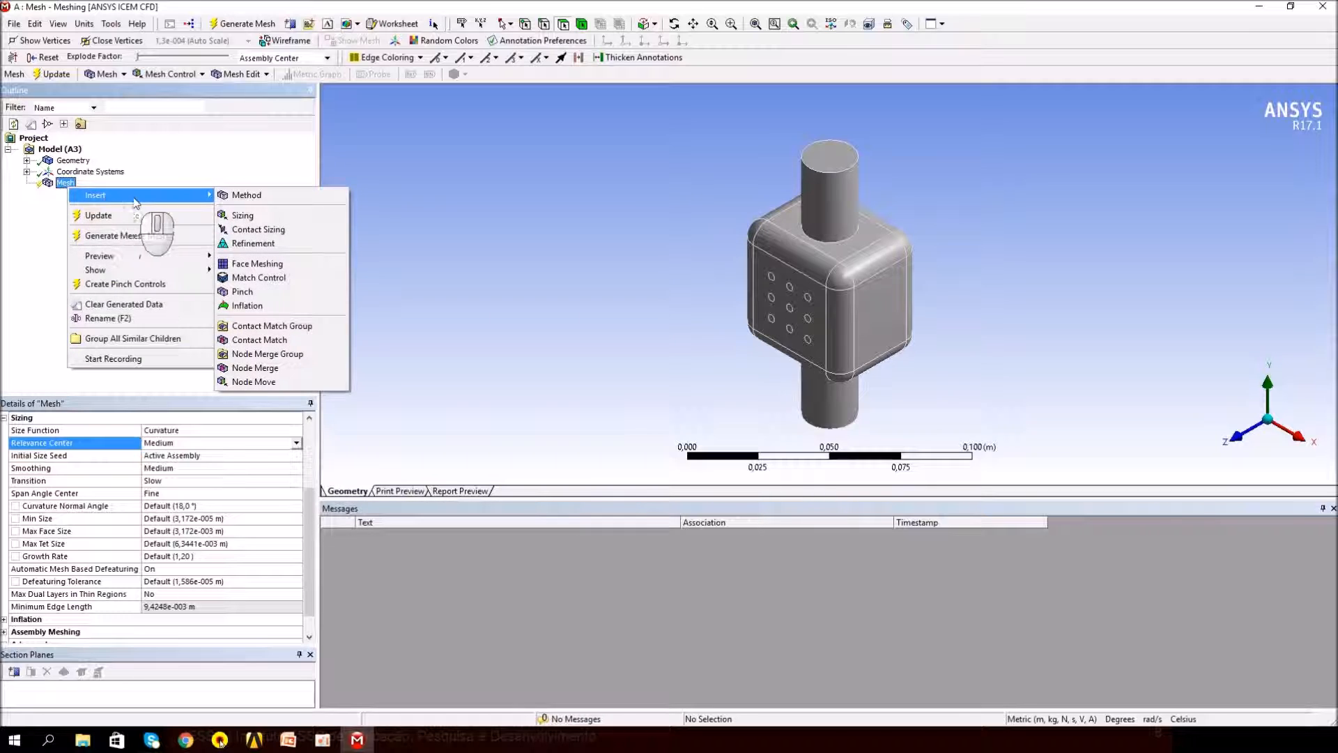
pyautogui.click(316, 197)
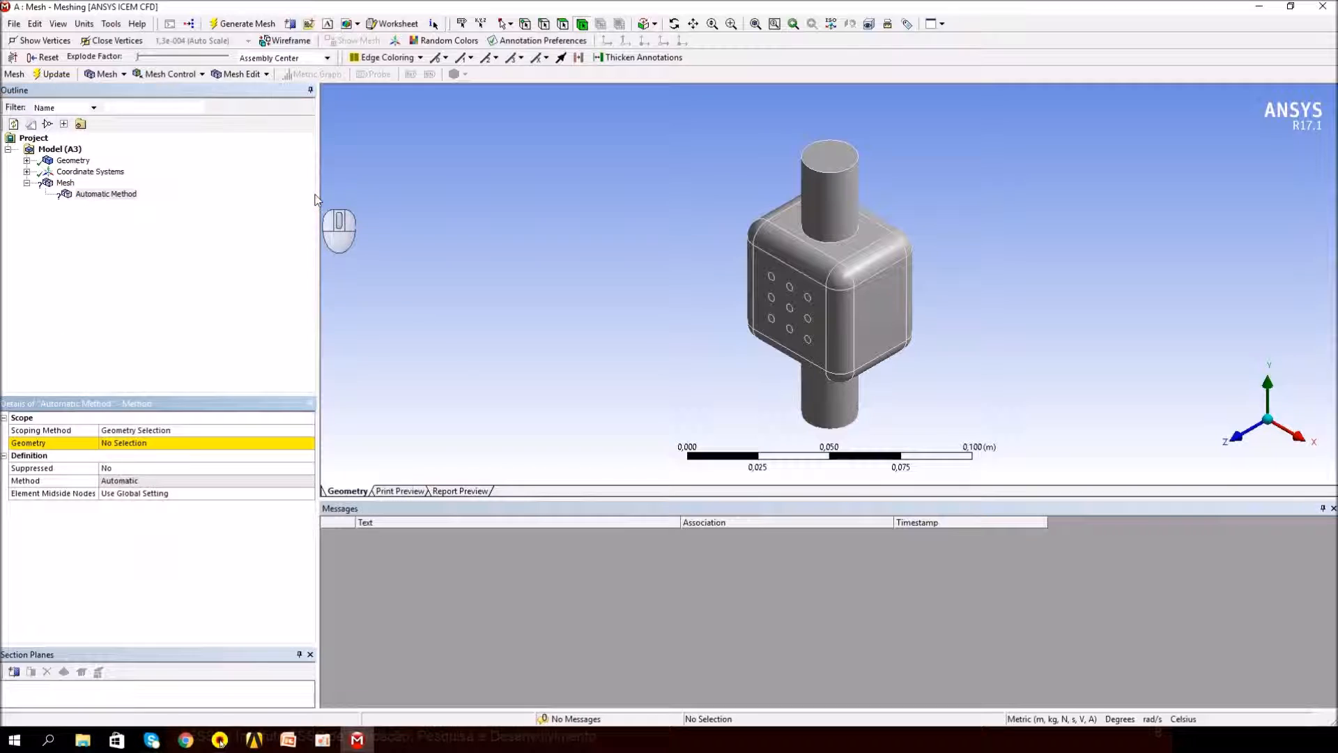
pyautogui.click(129, 445)
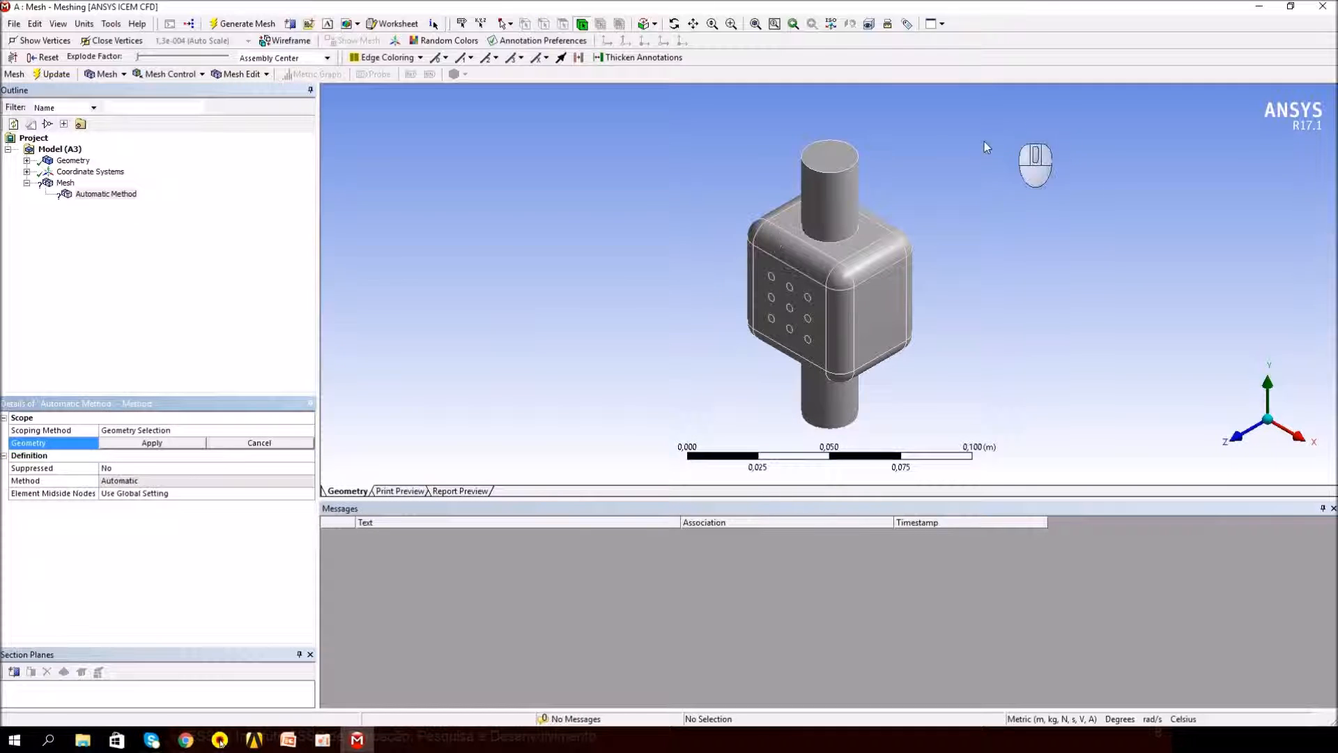
pyautogui.click(813, 190)
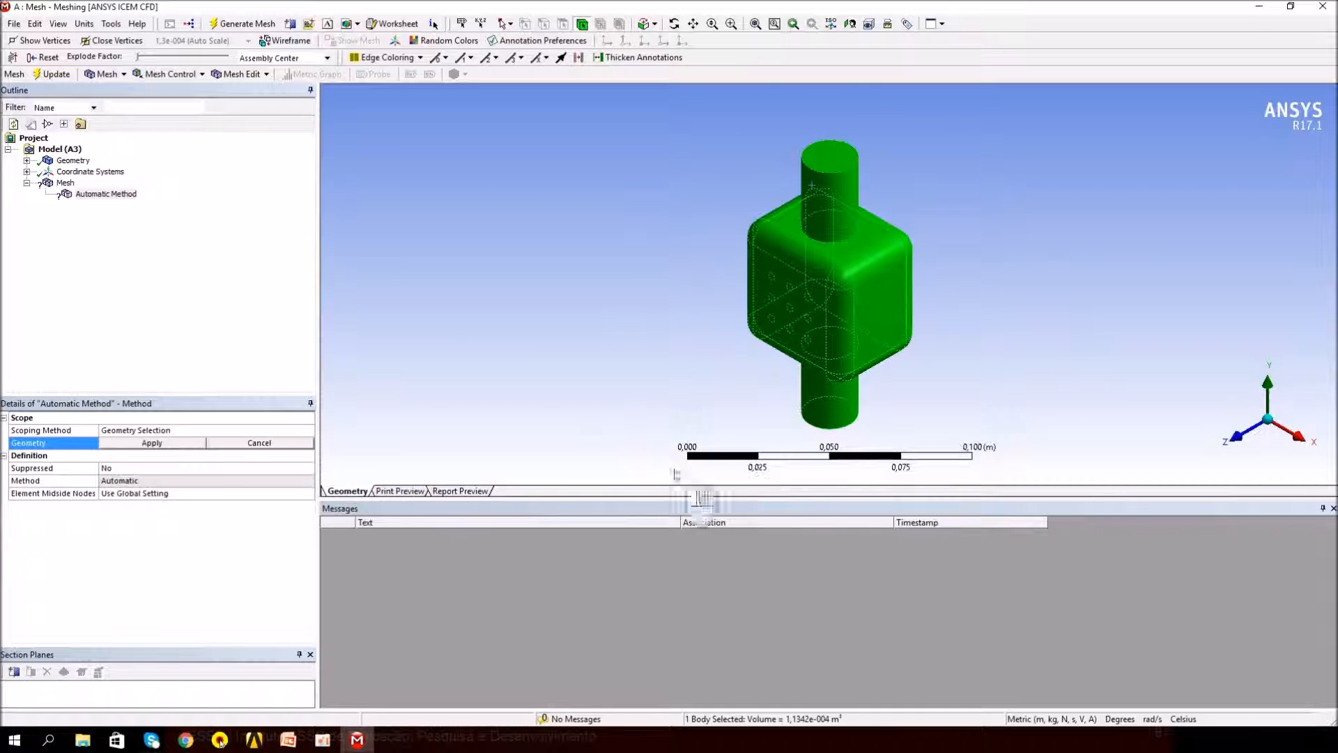
pyautogui.click(166, 444)
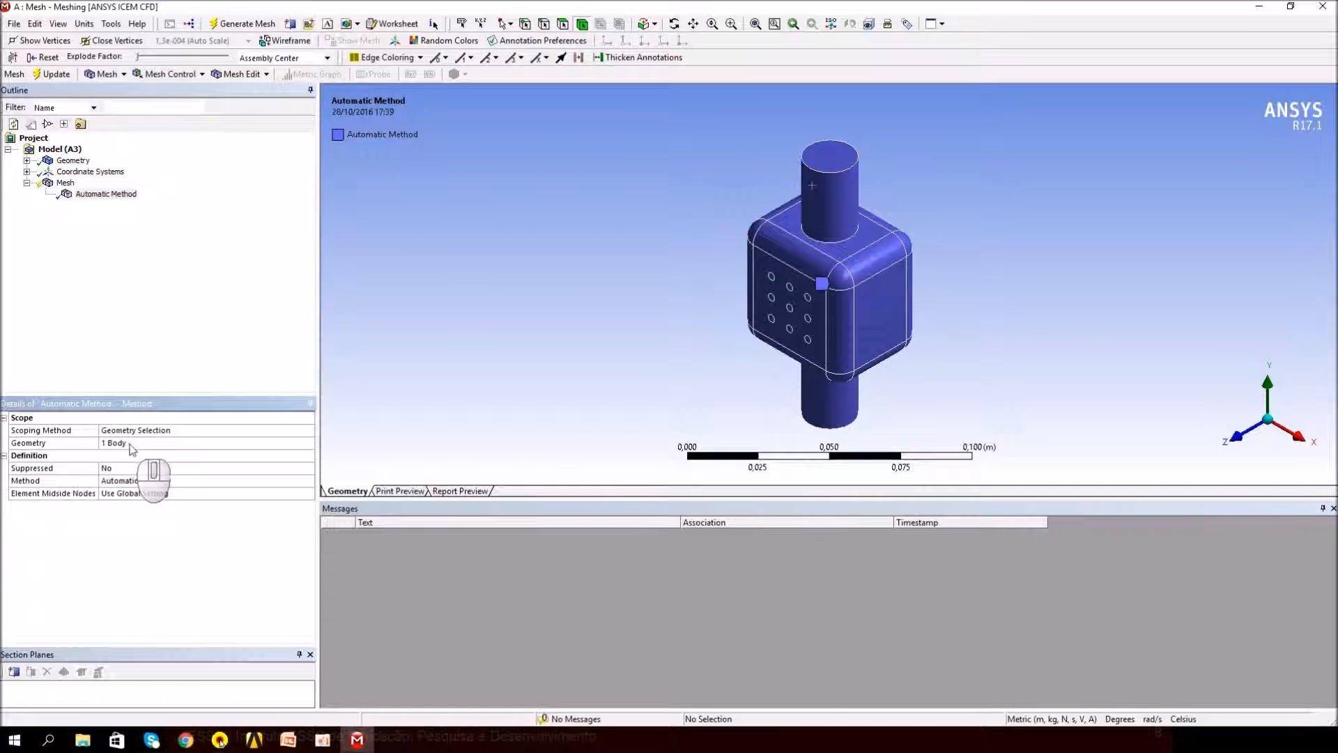
# - Change the inserted mesh method to MultiZone
pyautogui.click(143, 481)
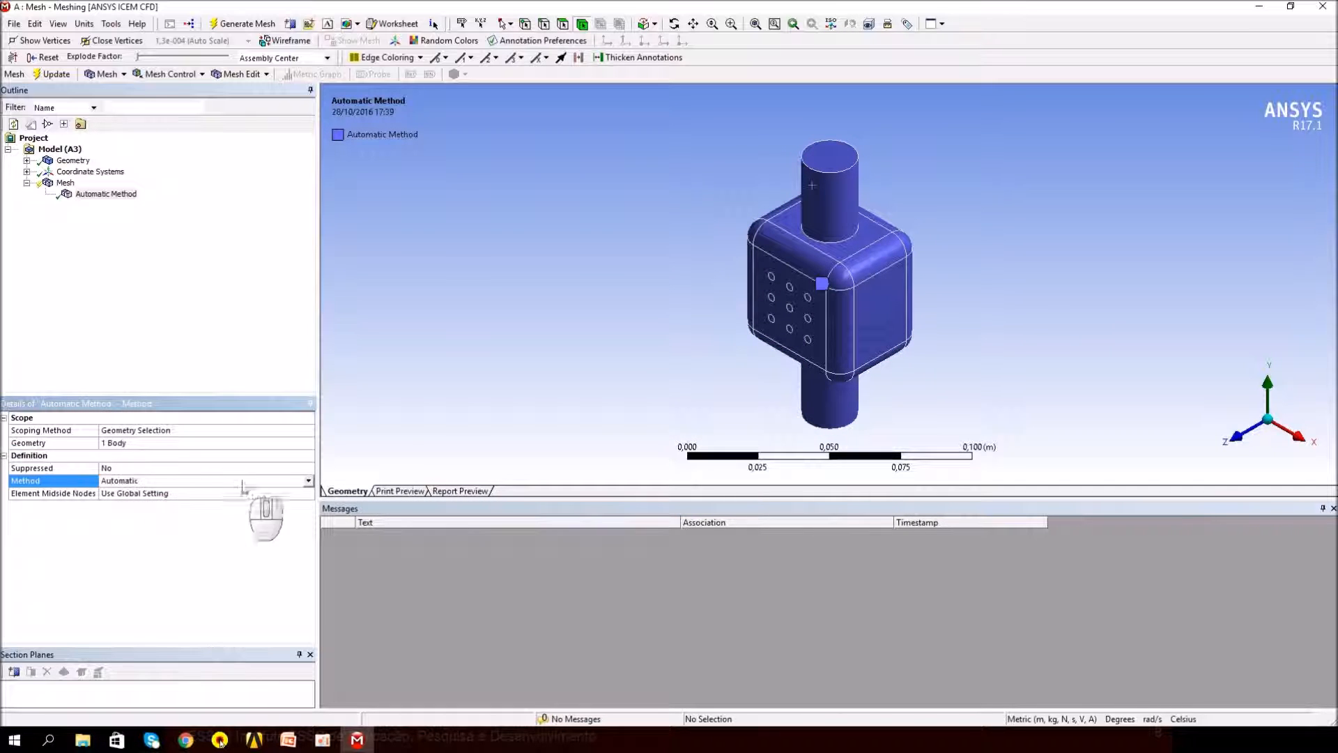
pyautogui.click(308, 481)
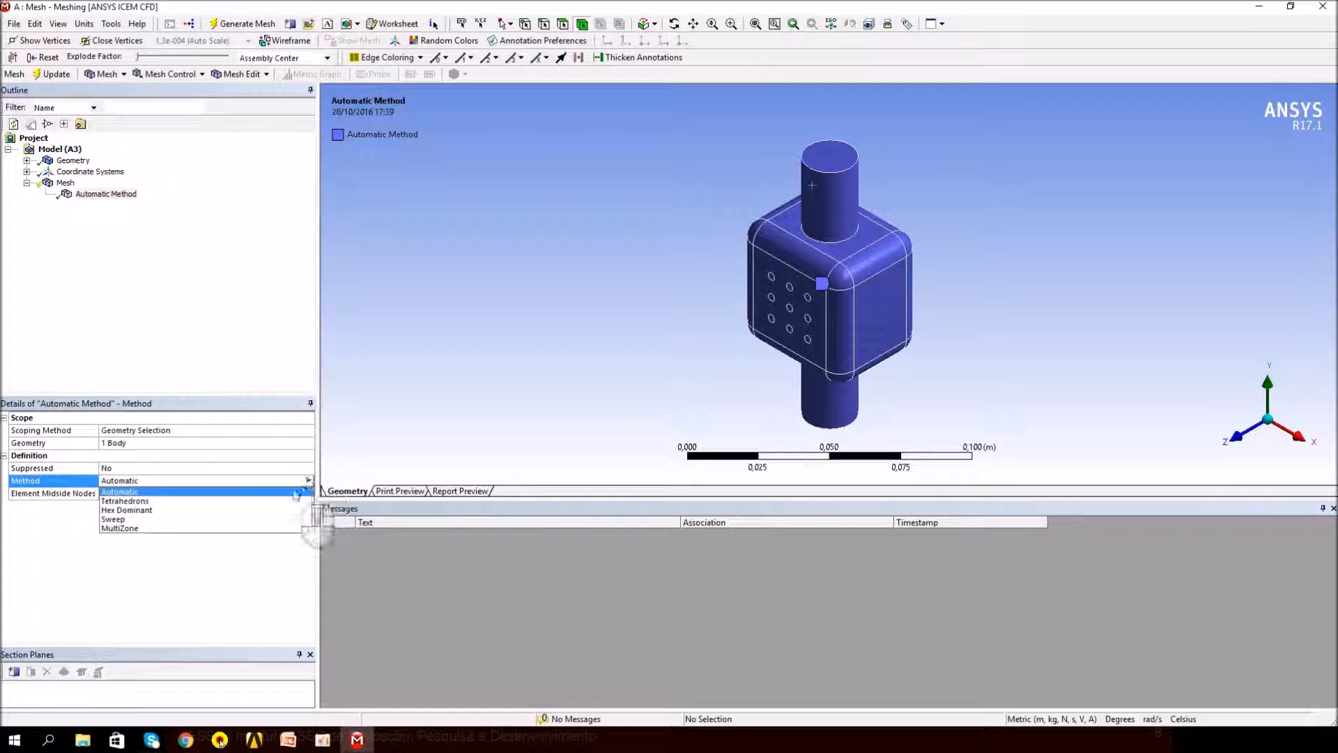
pyautogui.click(152, 530)
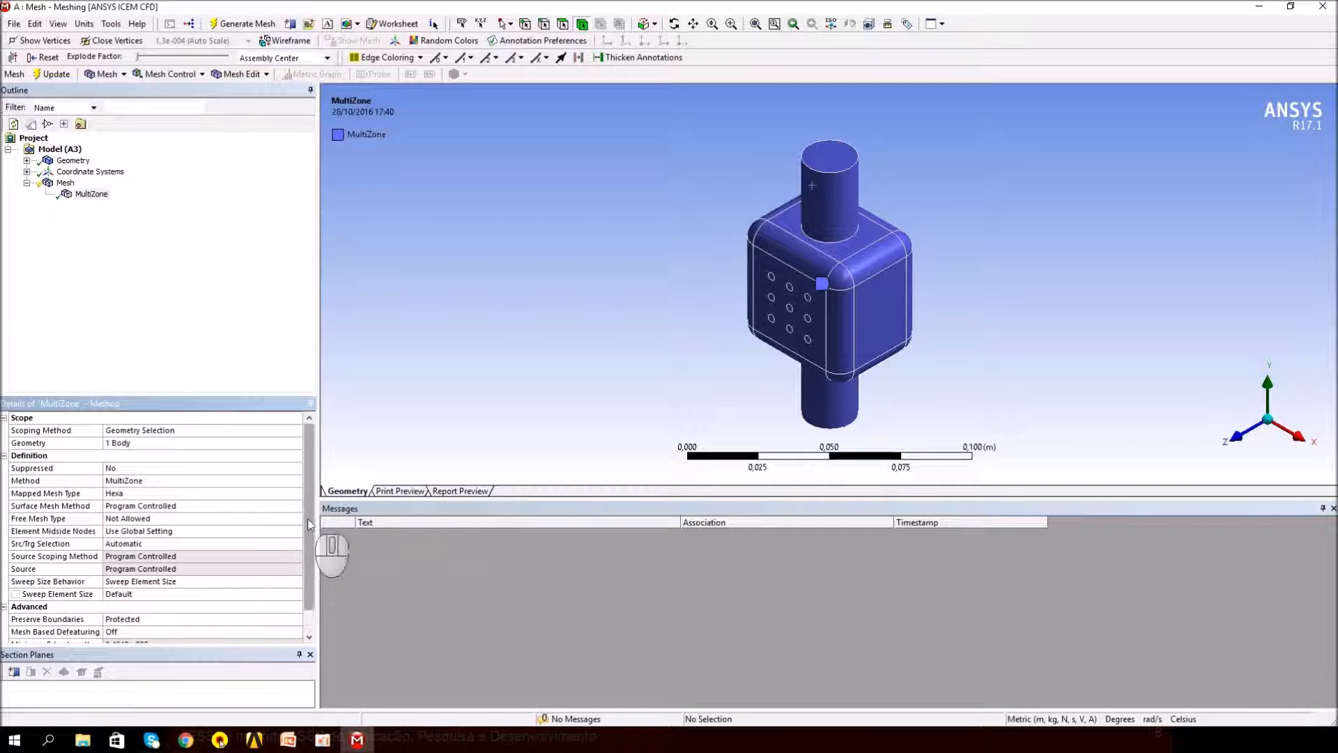
# - Enlarge the MultiZone details area and choose Hexa as the Mapped Mesh Type
pyautogui.moveTo(308, 520); pyautogui.dragTo(303, 548)
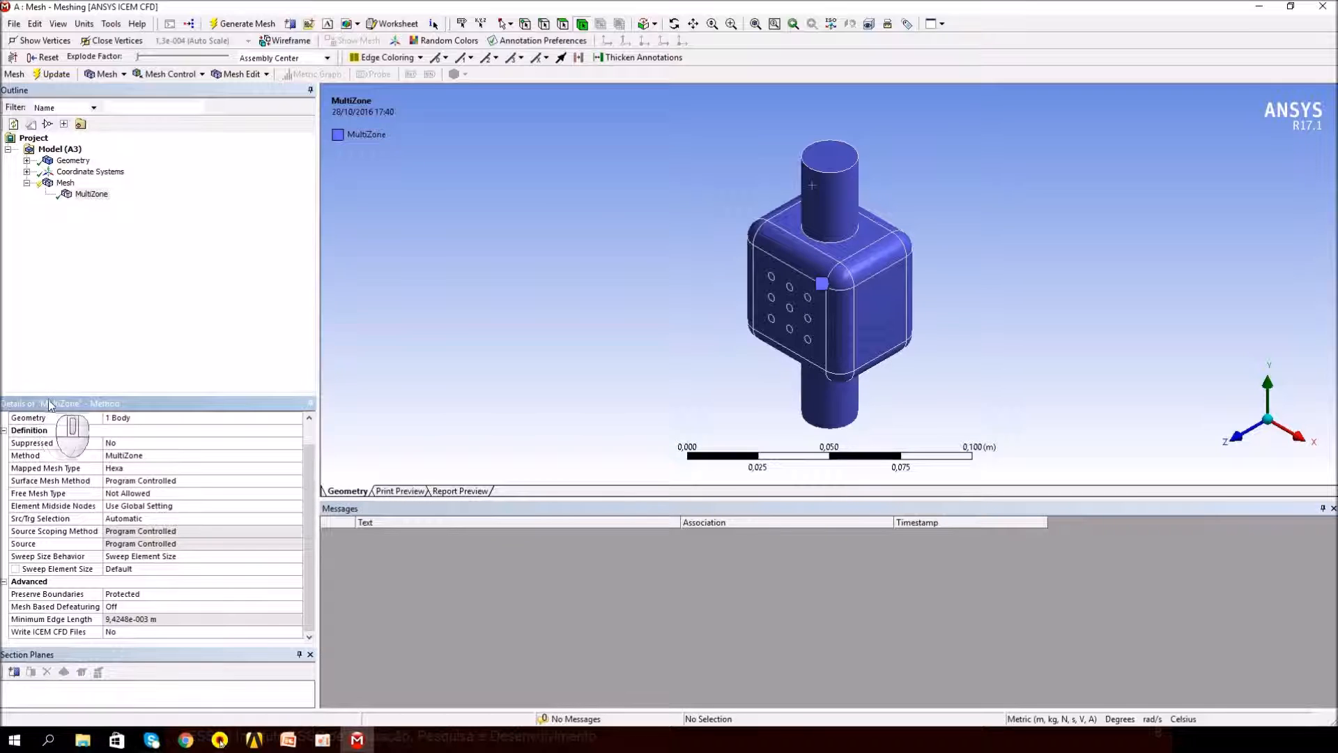
pyautogui.moveTo(48, 395); pyautogui.dragTo(38, 333)
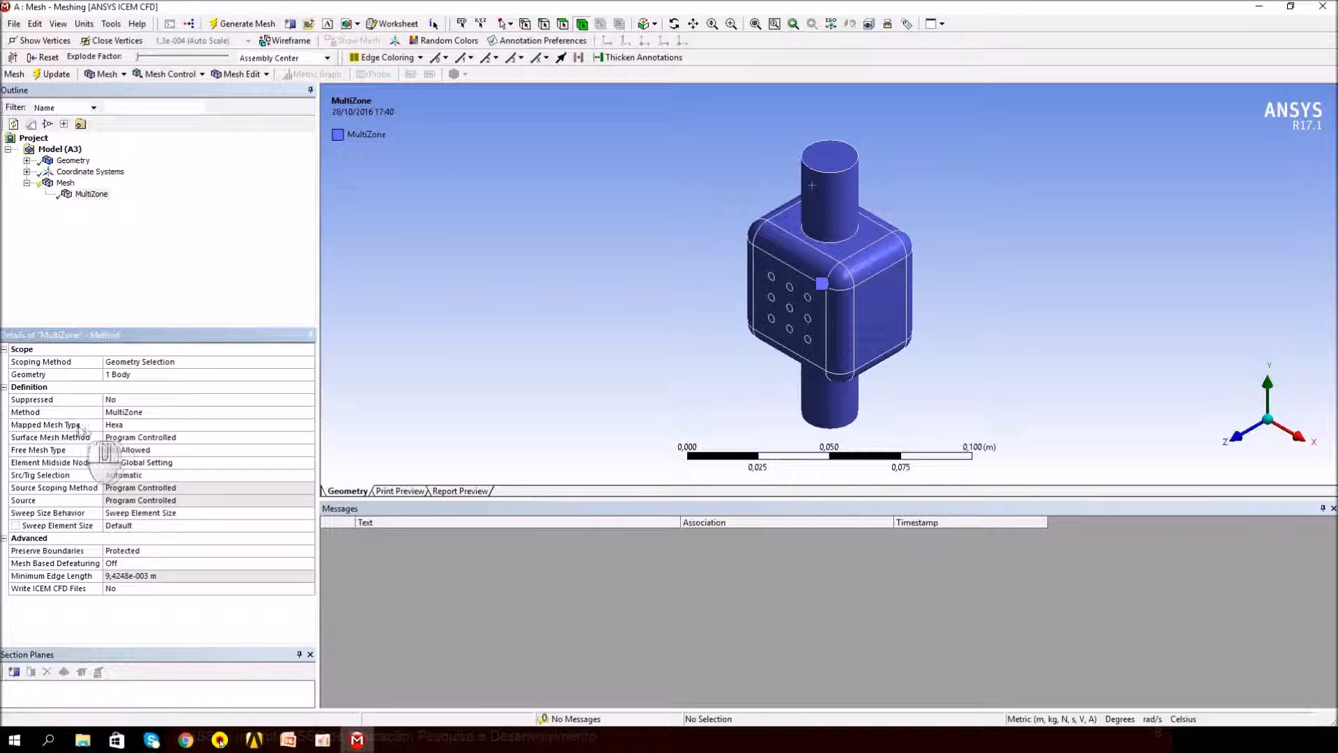
pyautogui.click(60, 427)
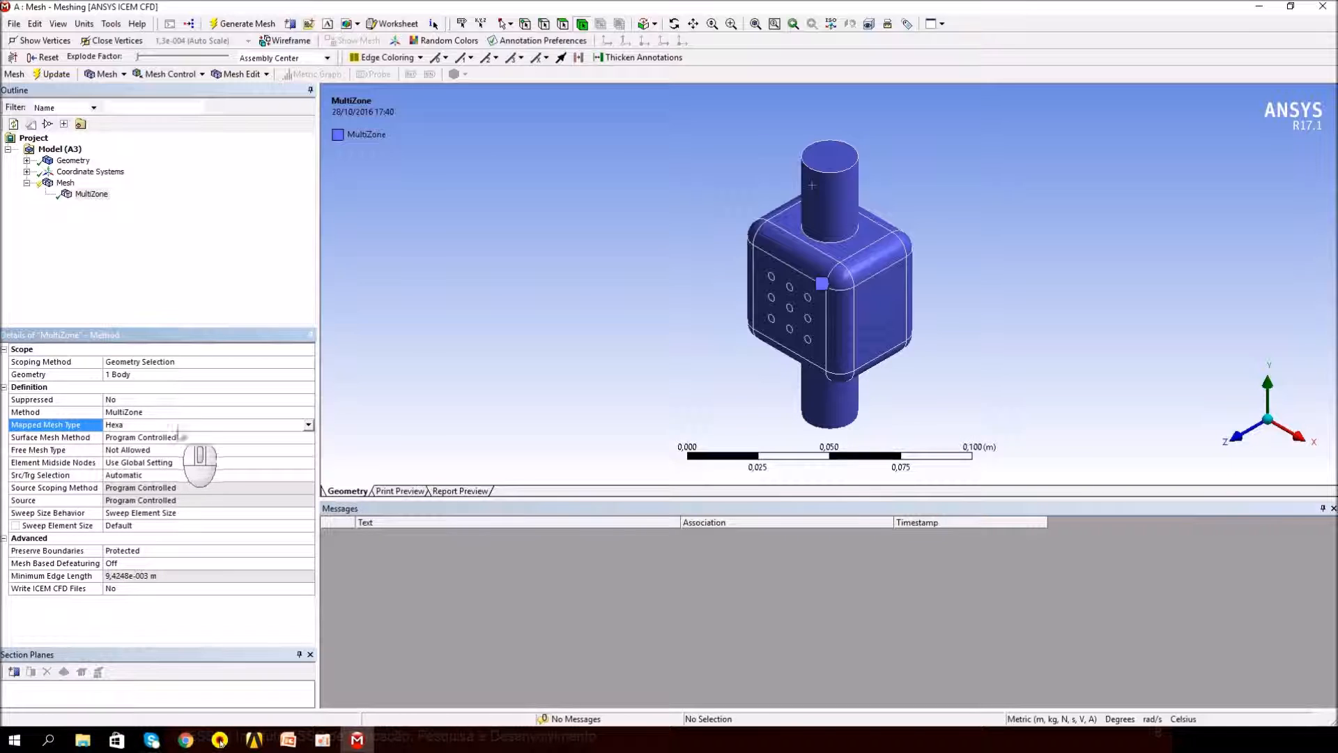
pyautogui.click(308, 425)
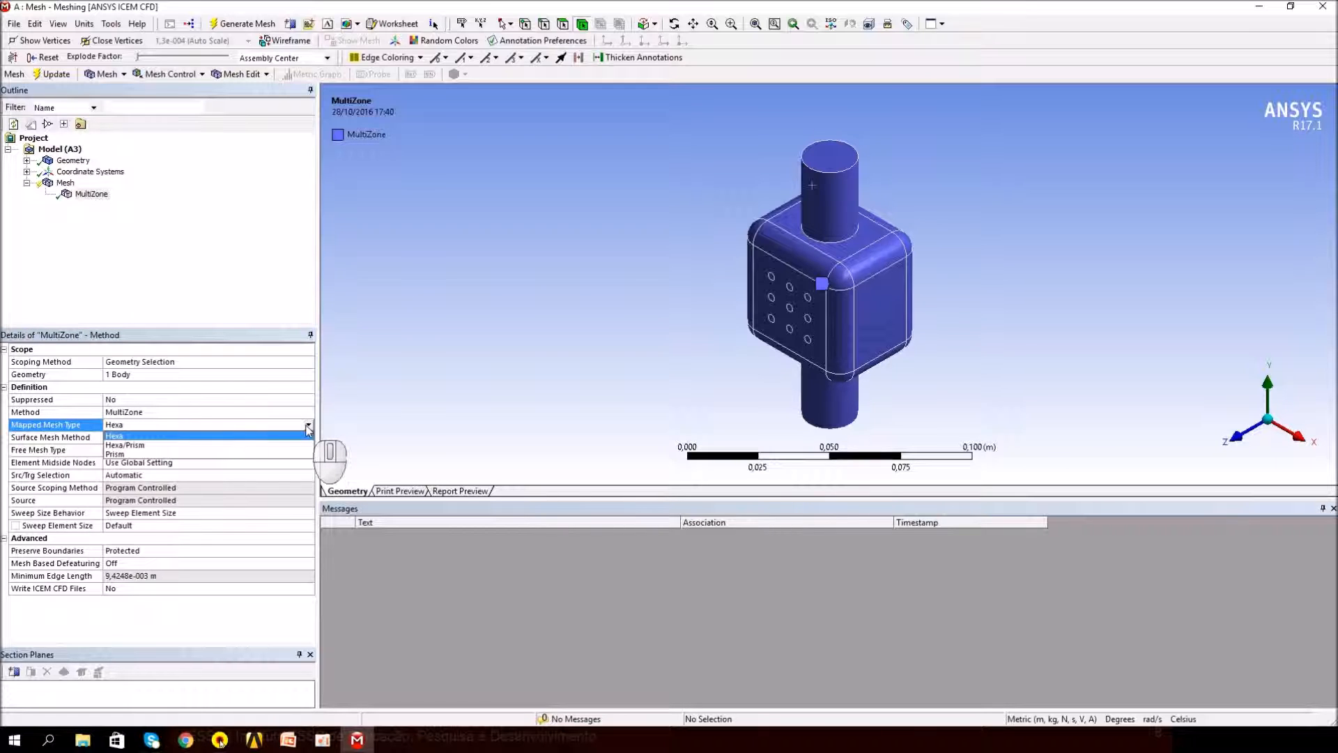
pyautogui.click(213, 437)
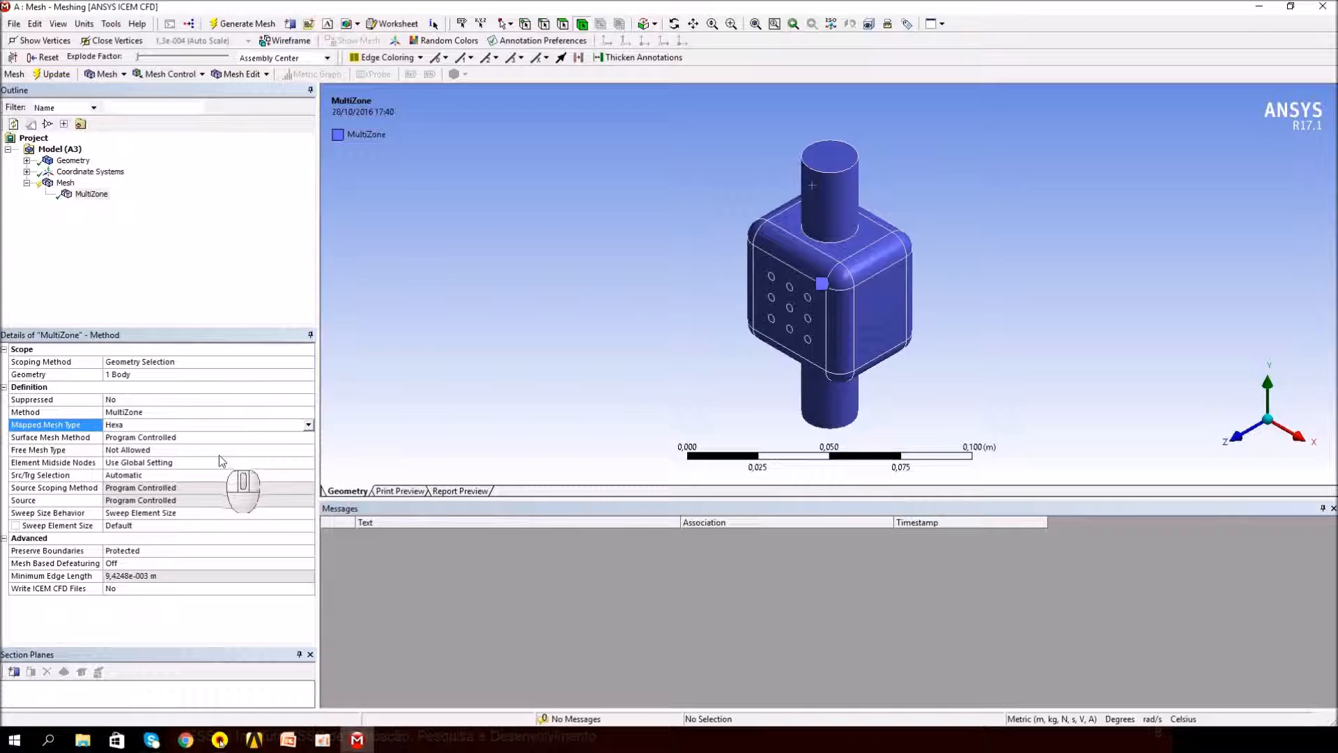
# - Keep the MultiZone Surface Mesh Method at Program Controlled and set its Free Mesh Type to Tetra/Pyramid
pyautogui.click(112, 450)
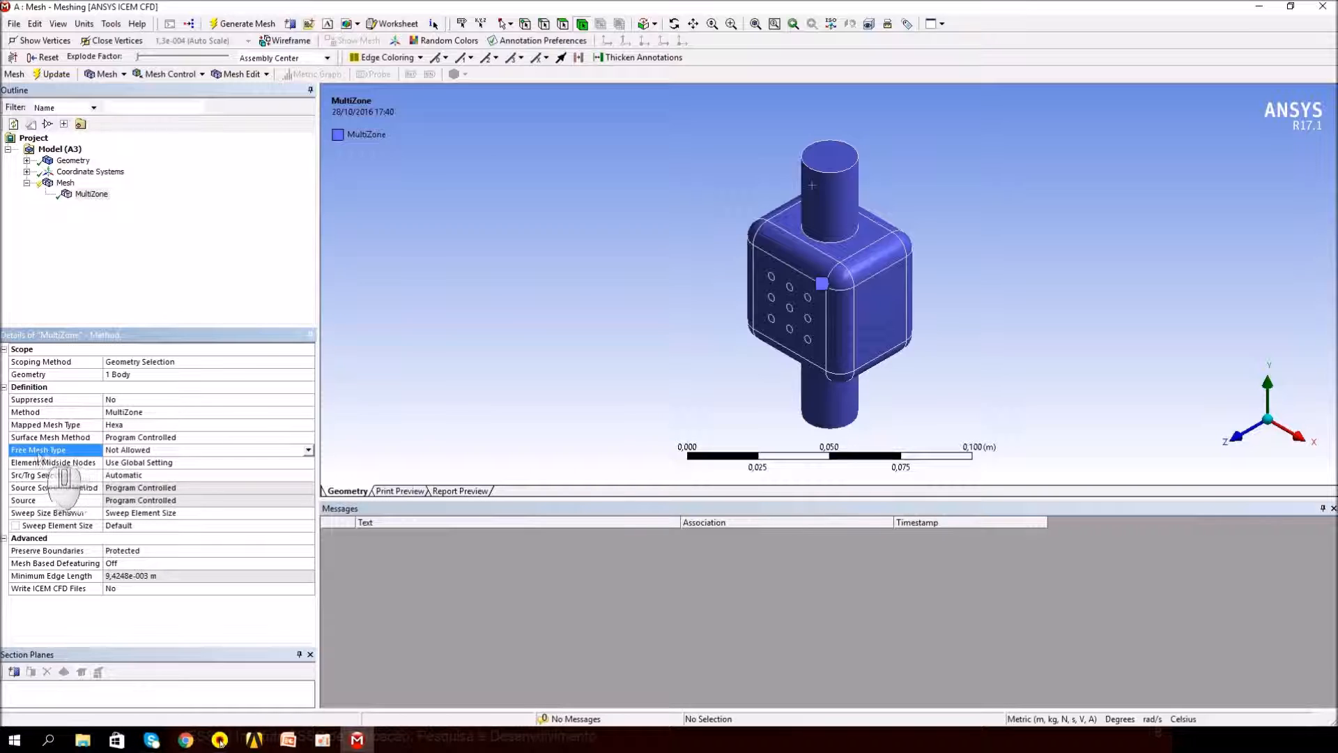
pyautogui.click(73, 437)
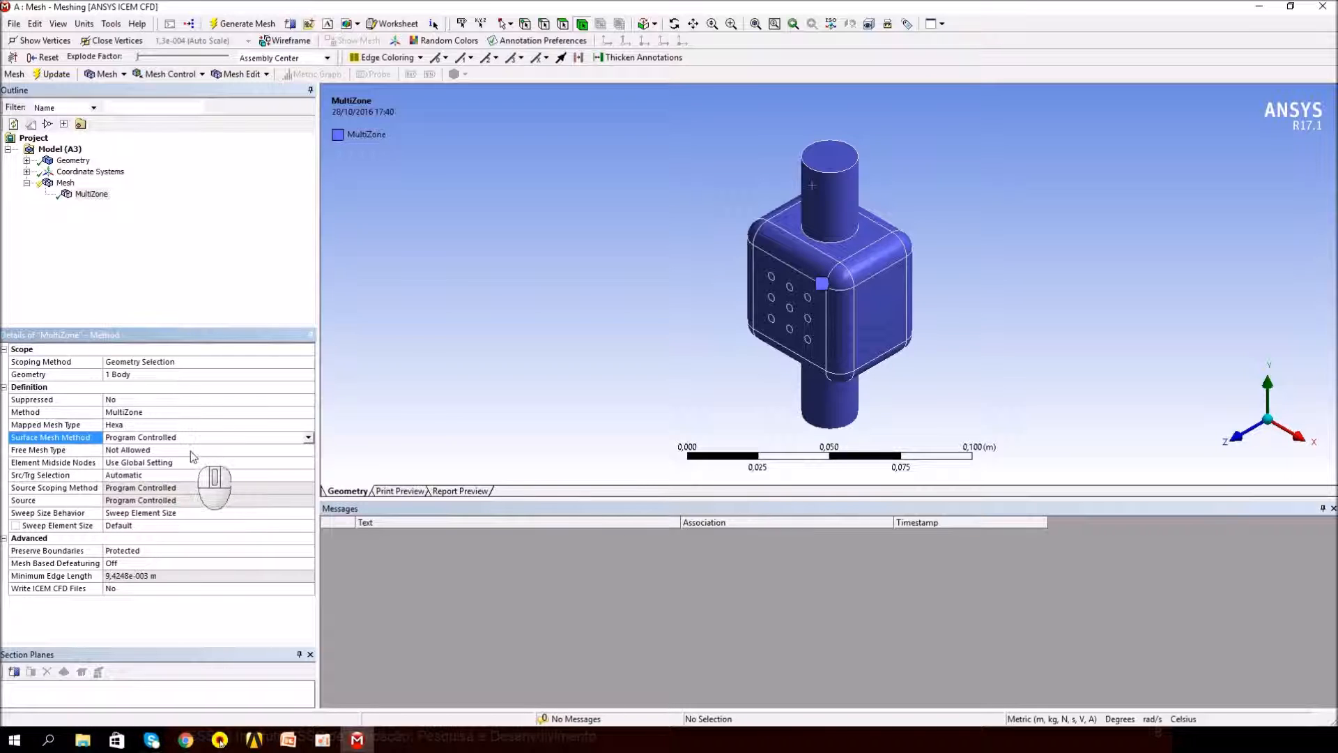
pyautogui.click(308, 437)
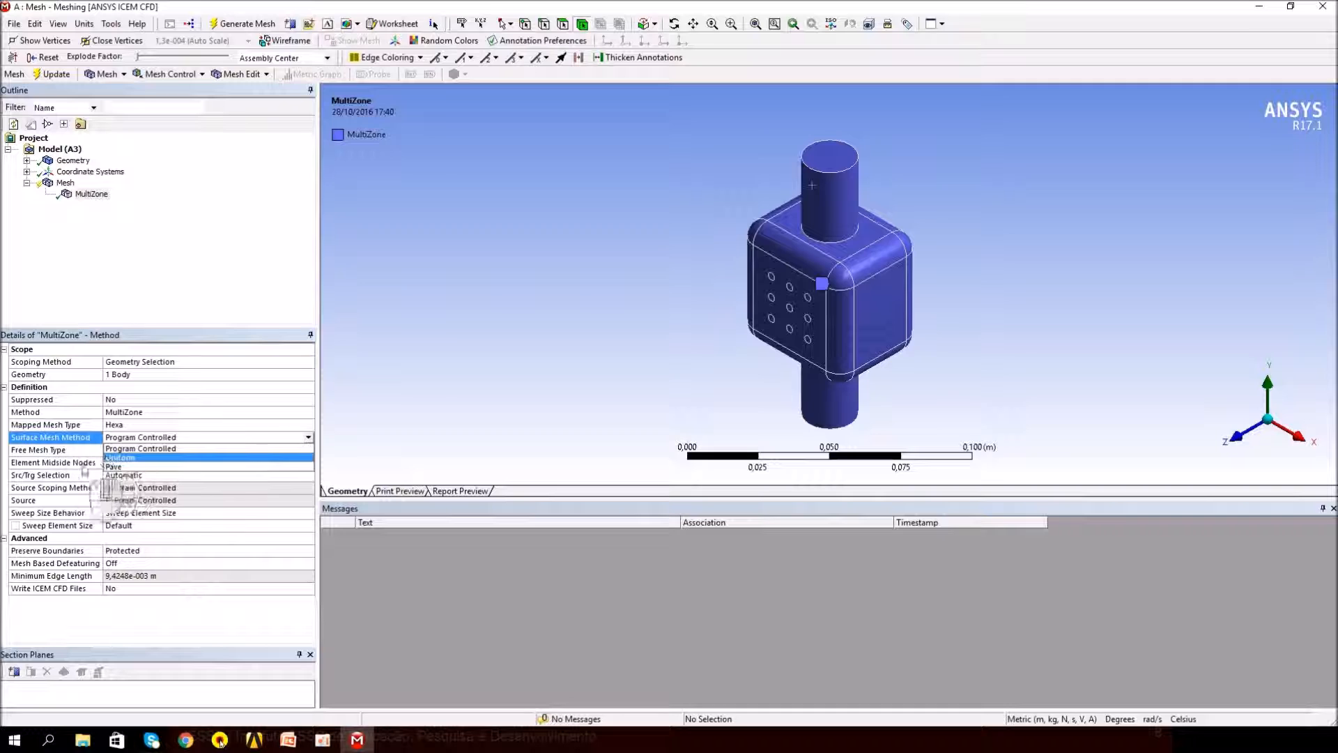
pyautogui.click(139, 448)
pyautogui.click(64, 451)
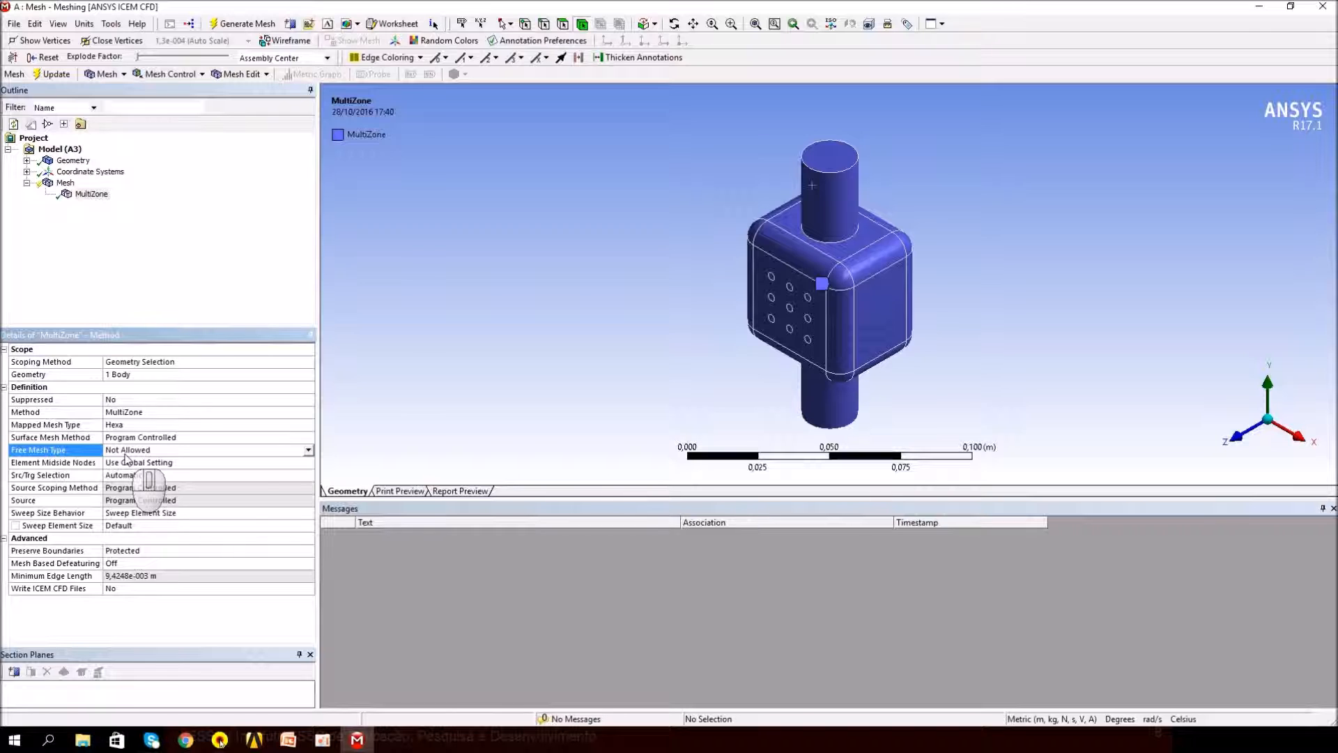
pyautogui.click(309, 452)
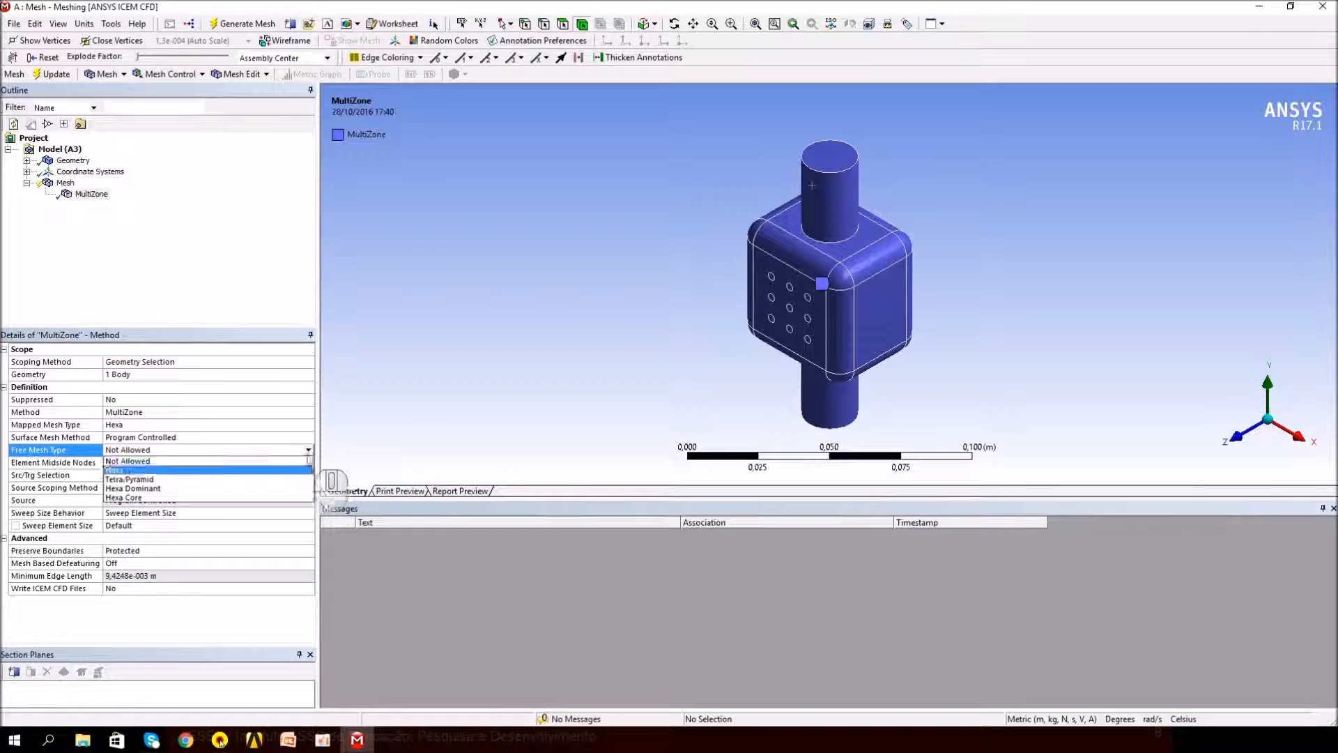
pyautogui.click(128, 480)
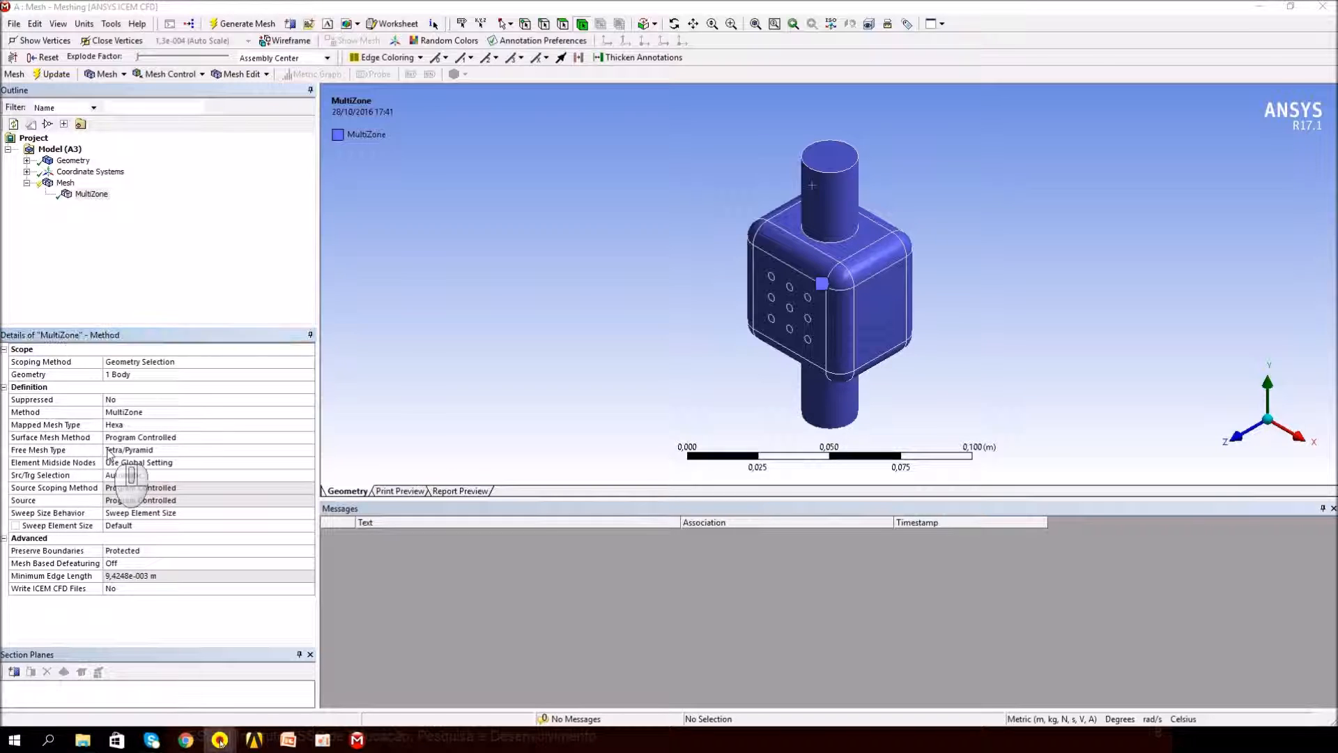
pyautogui.click(110, 451)
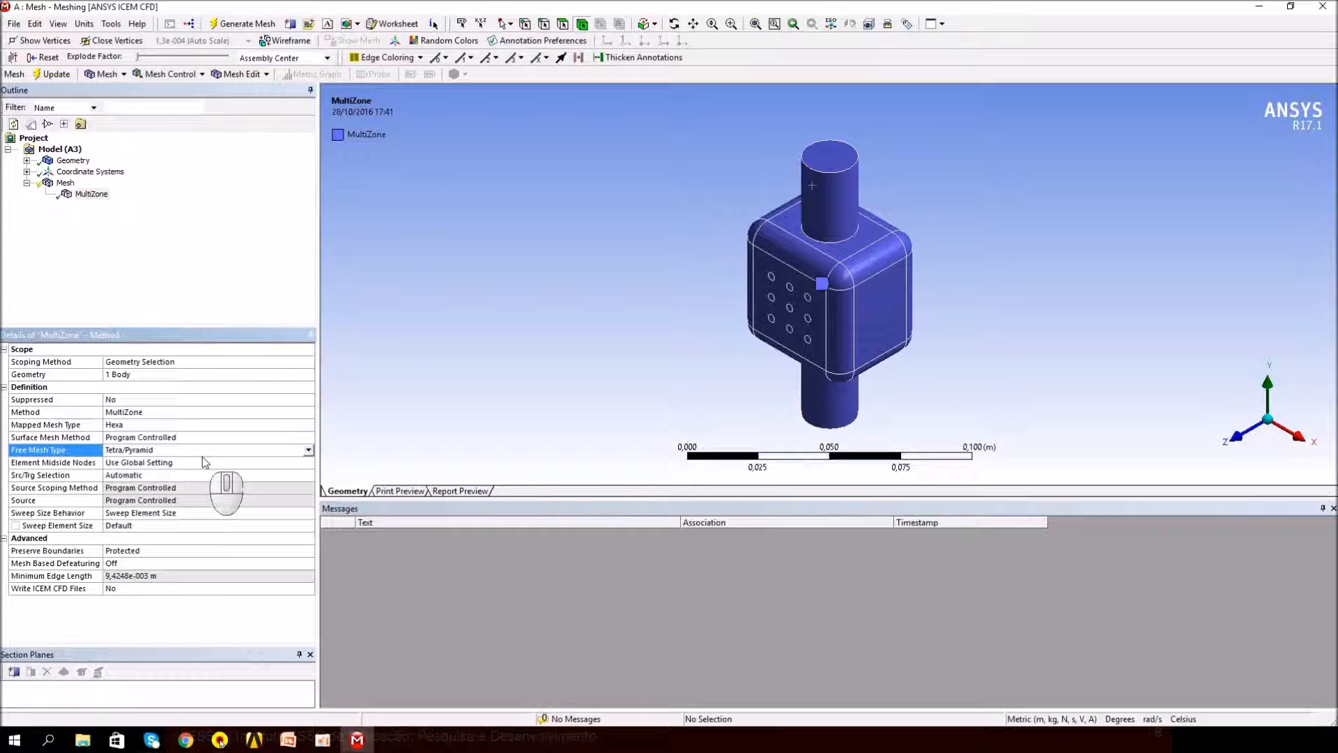
# - Create a named selection called Inlet from the circular end face of the upper pipe
pyautogui.click(65, 183)
pyautogui.keyDown('ctrl'); pyautogui.moveTo(1049, 230); pyautogui.dragTo(958, 228, button='middle'); pyautogui.keyUp('ctrl')
pyautogui.scroll(1, 729, 174)
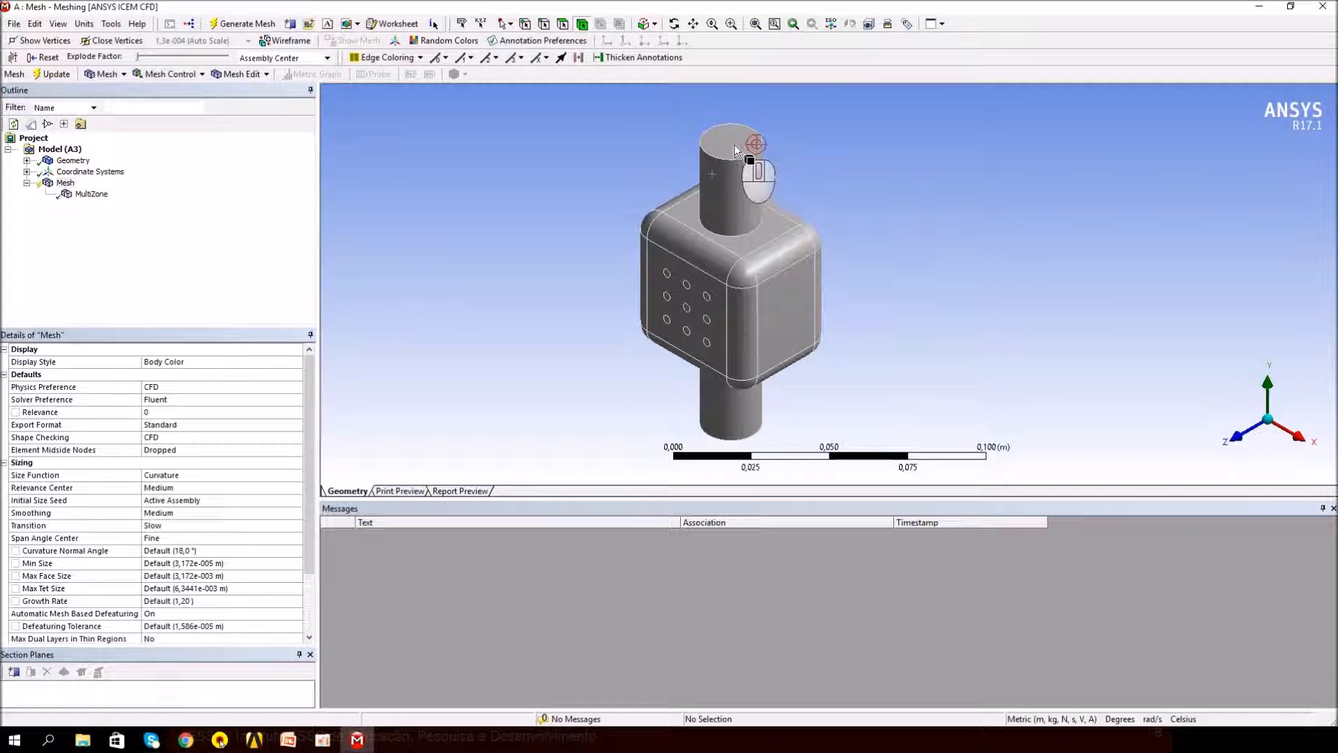
pyautogui.click(563, 24)
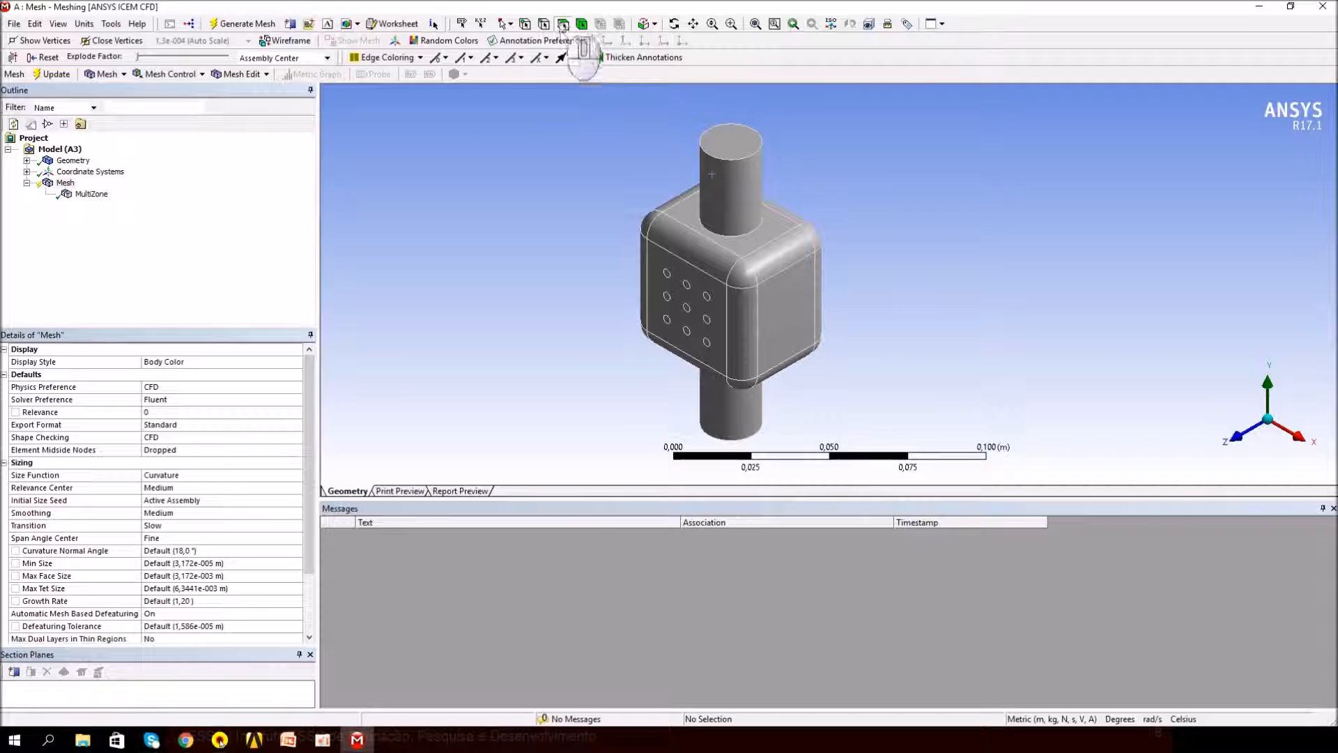
pyautogui.click(717, 149)
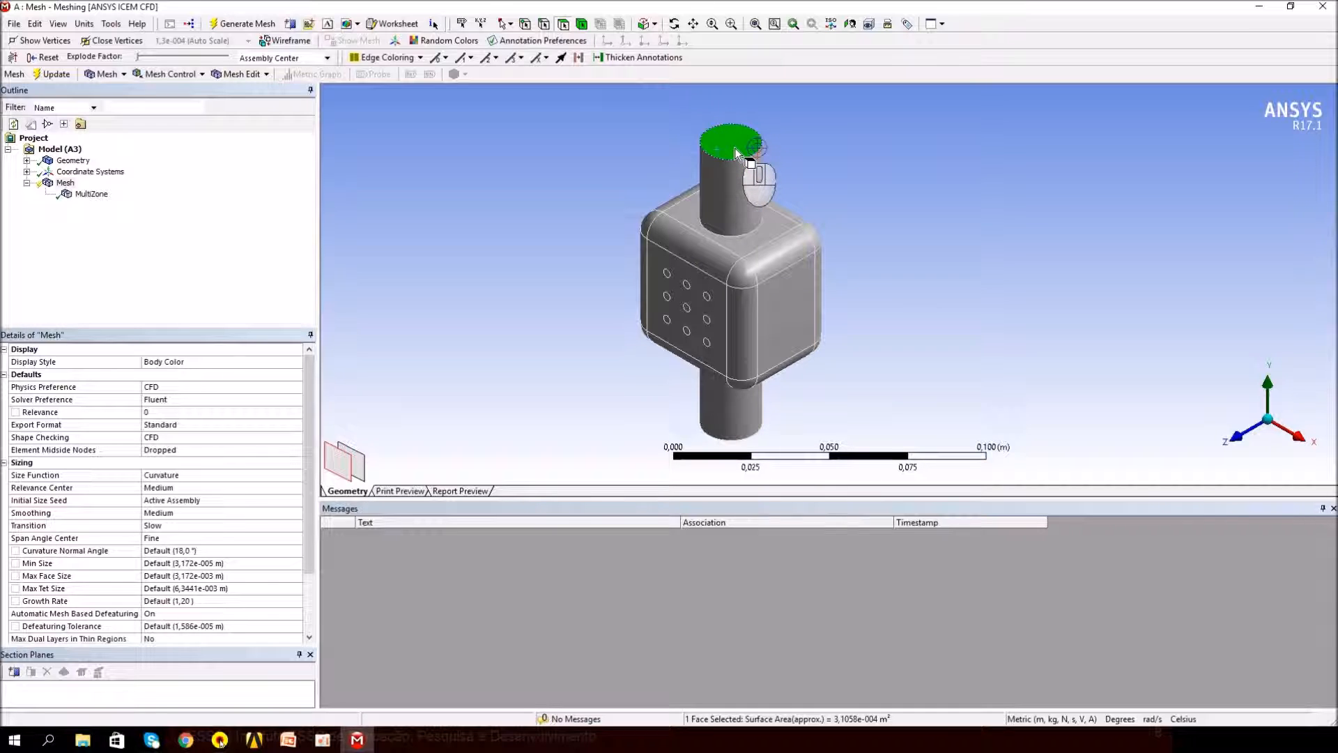
pyautogui.rightClick(736, 152)
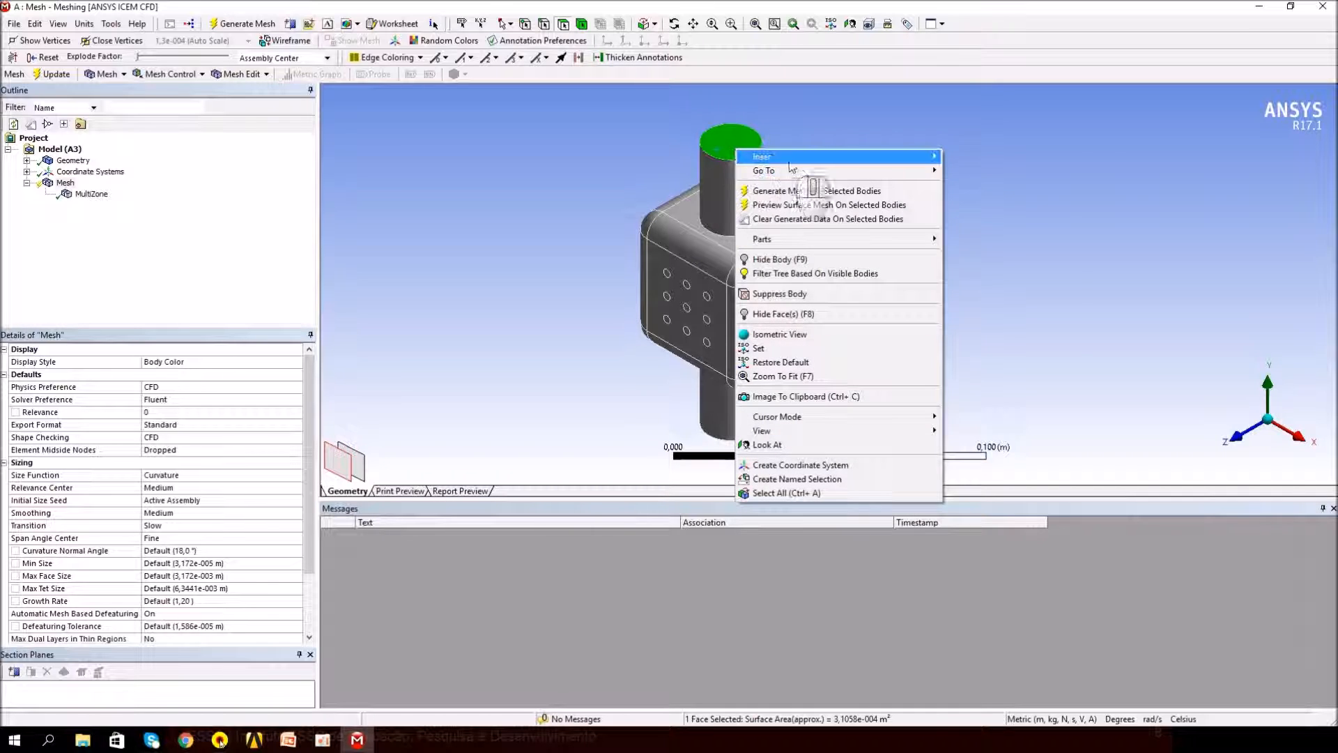
pyautogui.click(792, 484)
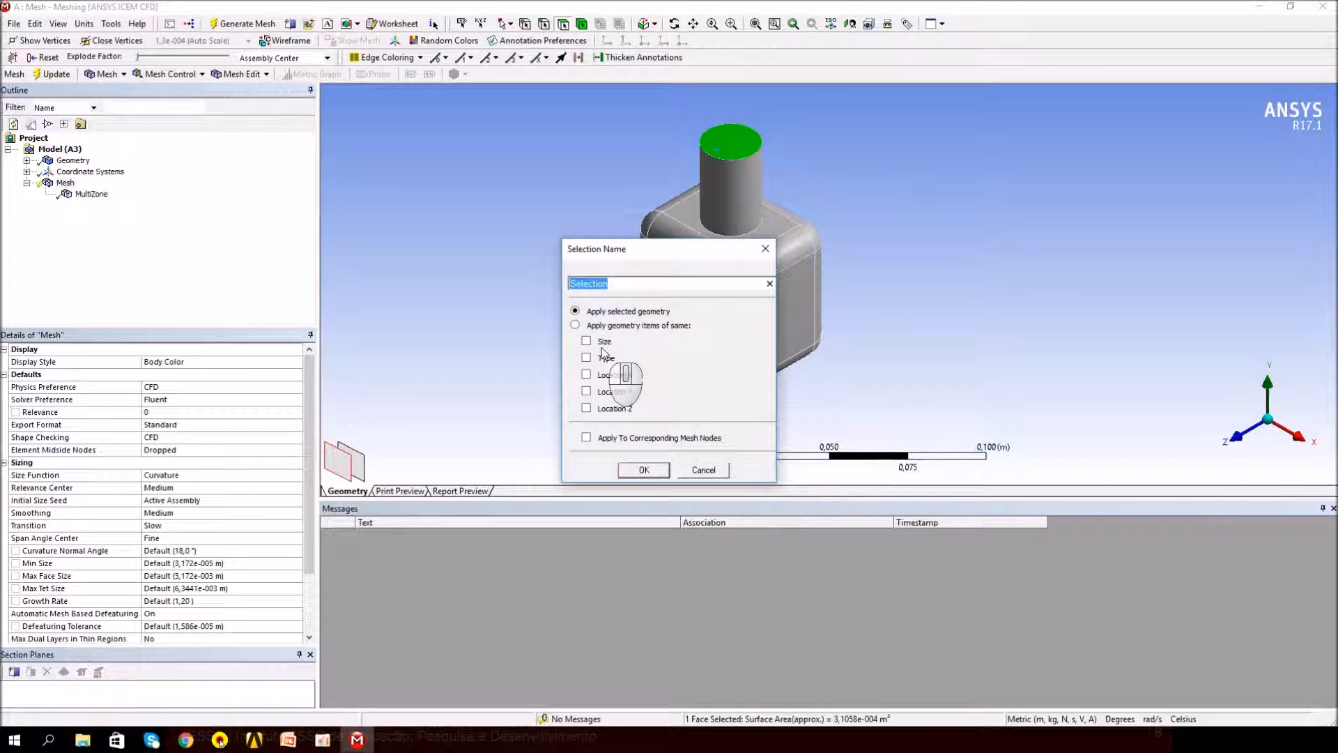
pyautogui.moveTo(614, 258); pyautogui.dragTo(409, 227)
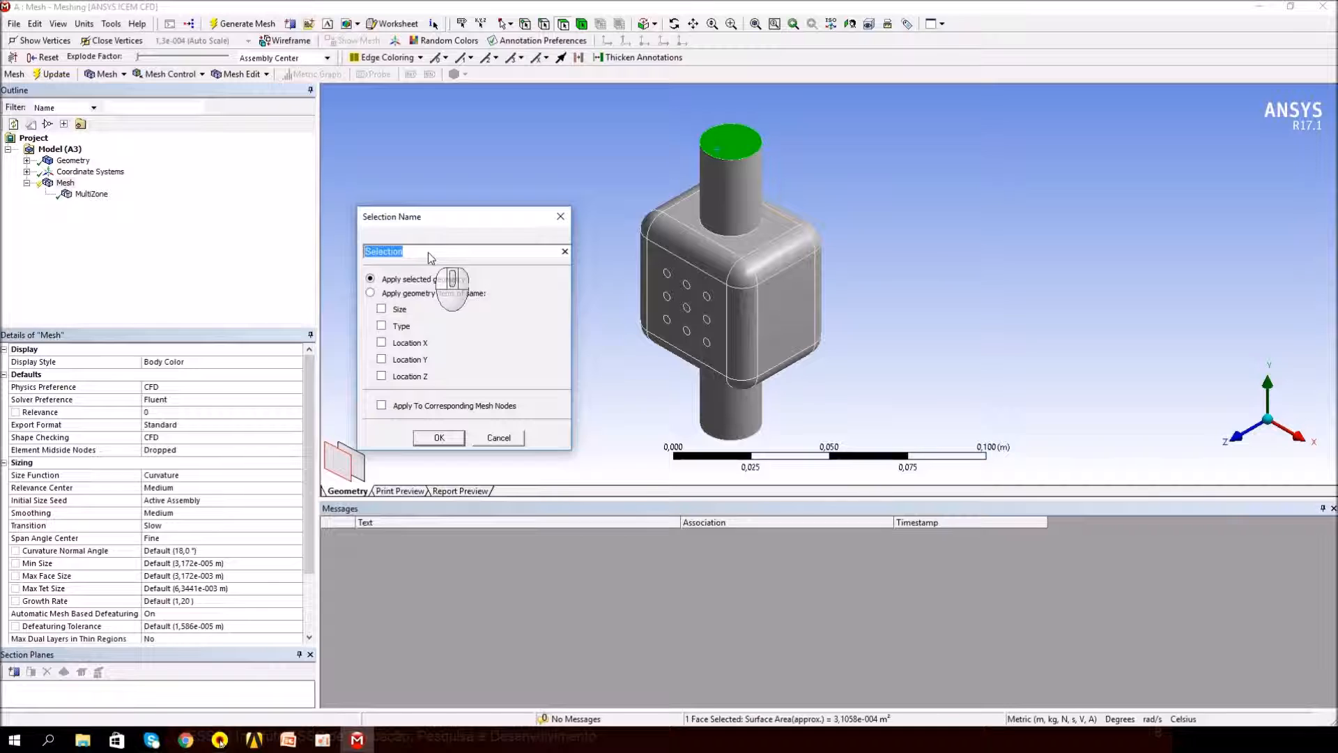
pyautogui.write('Inlet')
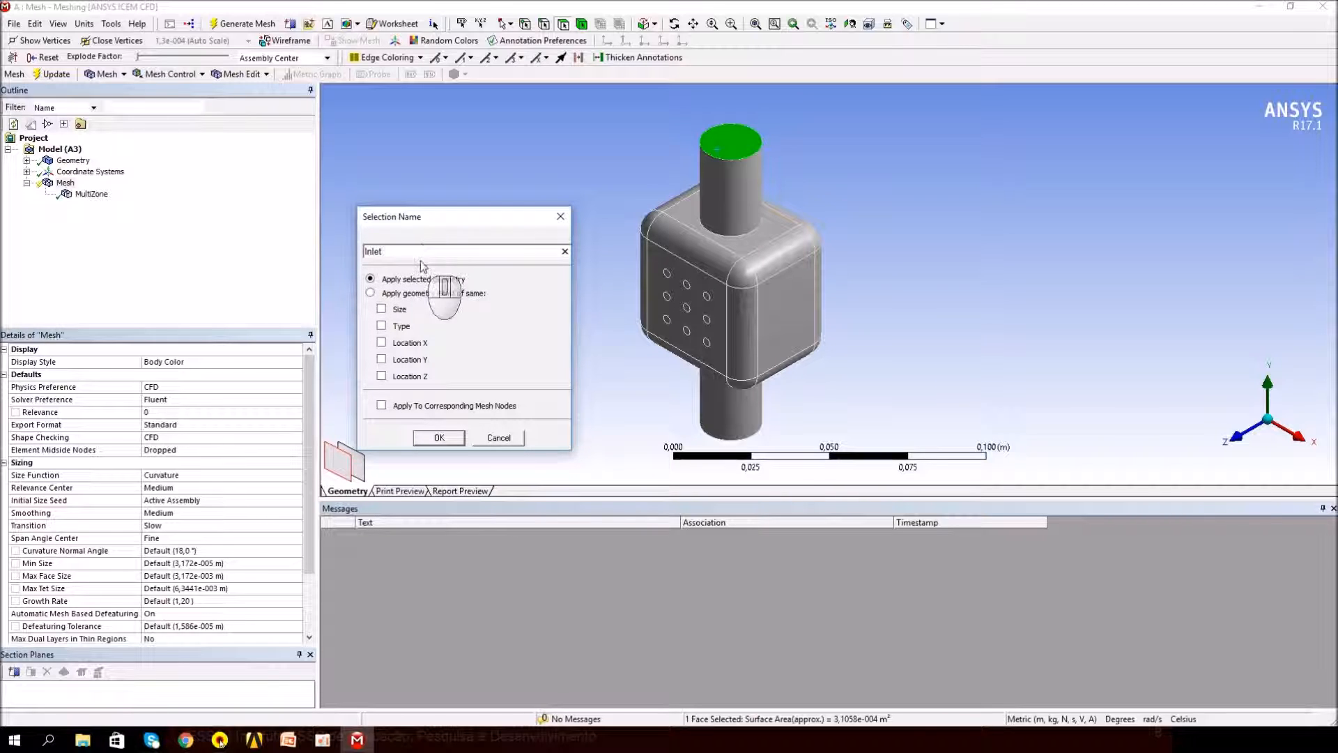
pyautogui.click(440, 438)
# - Create a named selection called outlet from the circular end face of the lower pipe
pyautogui.moveTo(880, 317); pyautogui.dragTo(872, 222, button='middle')
pyautogui.keyDown('ctrl'); pyautogui.moveTo(813, 361); pyautogui.dragTo(717, 304, button='middle'); pyautogui.keyUp('ctrl')
pyautogui.scroll(2, 822, 245)
pyautogui.click(717, 268)
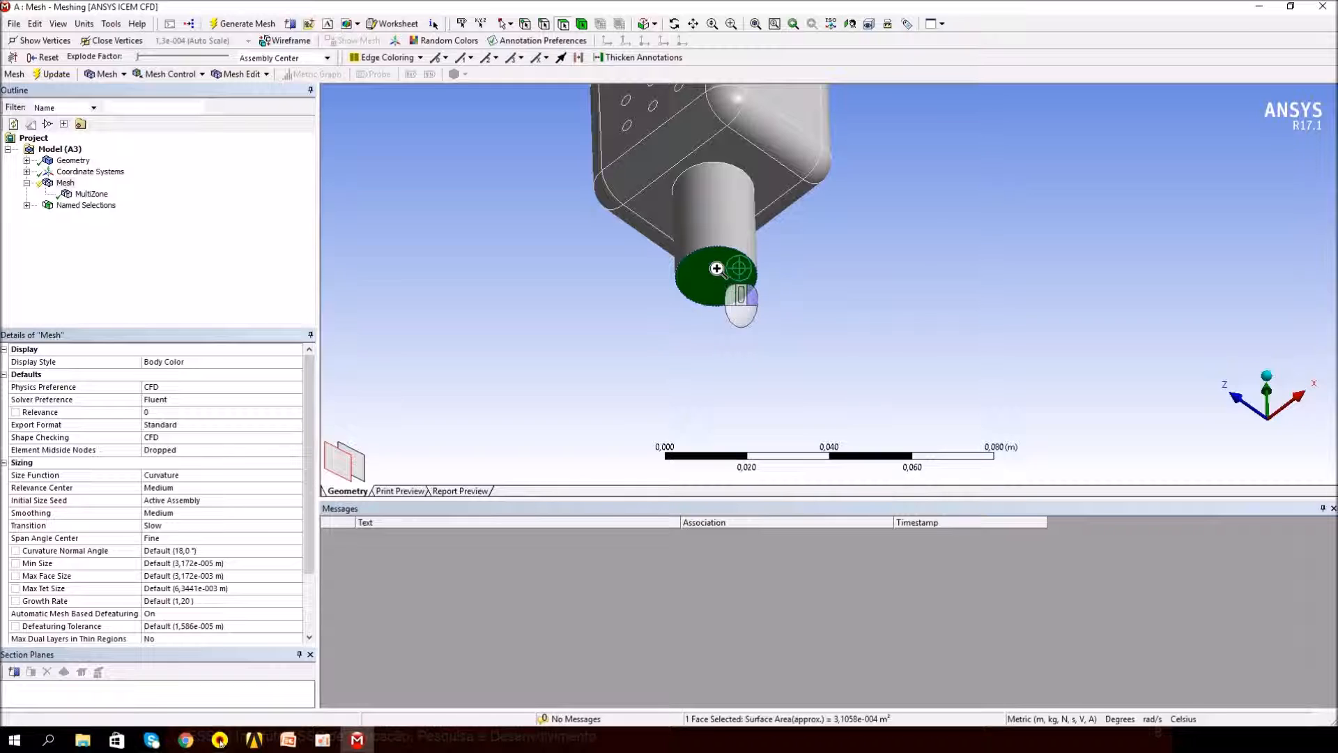
pyautogui.rightClick(717, 268)
pyautogui.moveTo(759, 277)
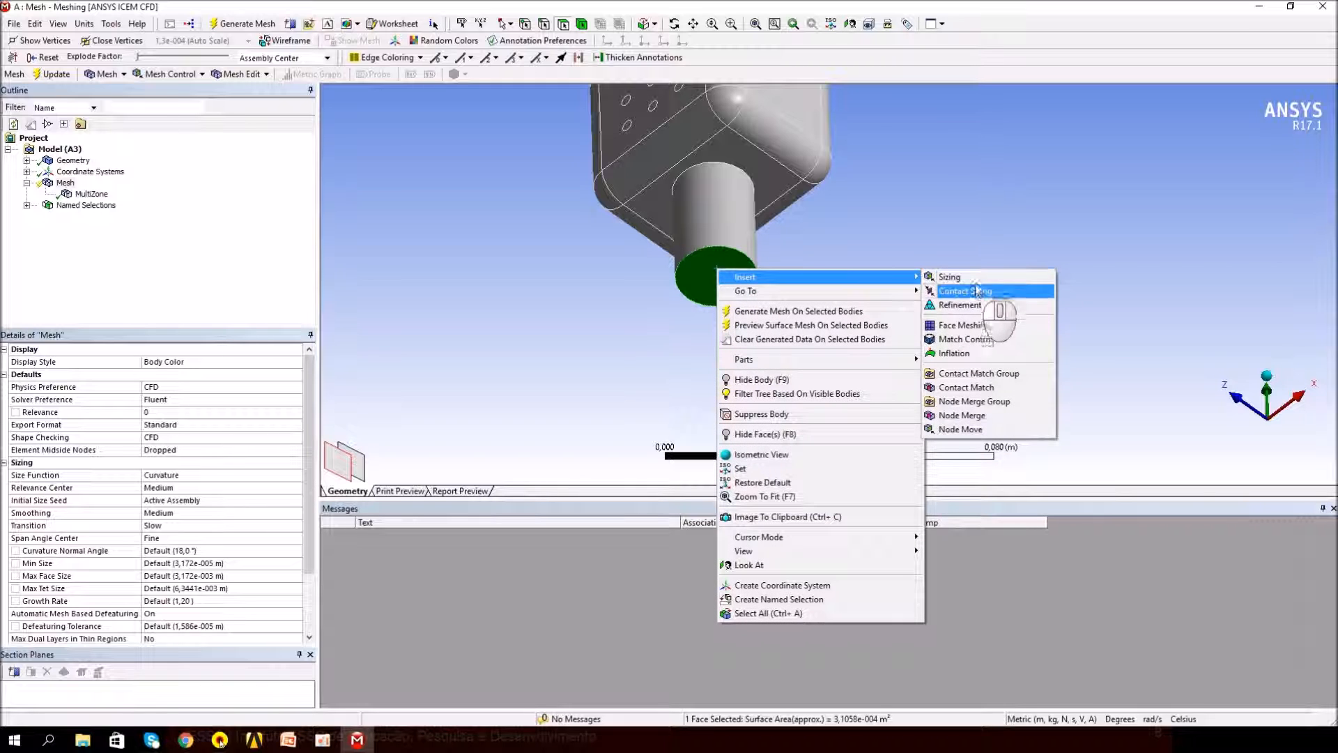
pyautogui.click(756, 603)
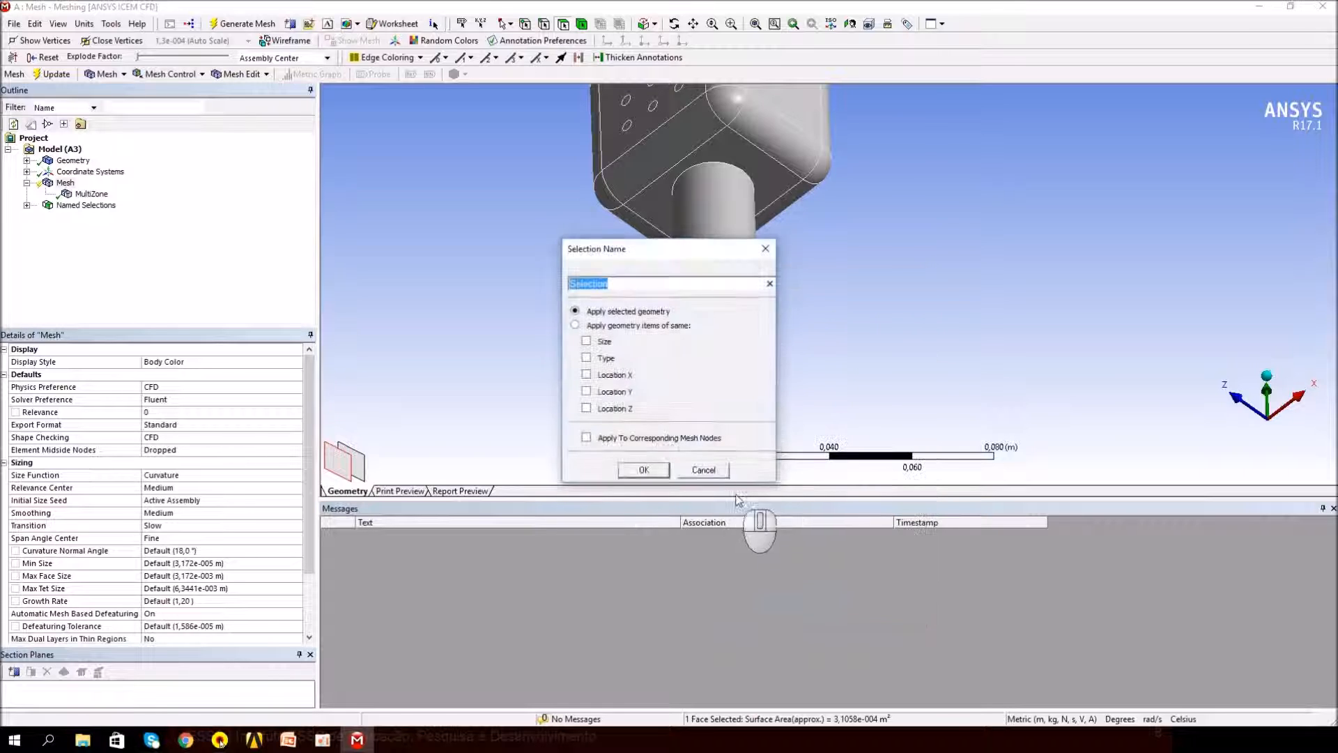
pyautogui.write('outlet')
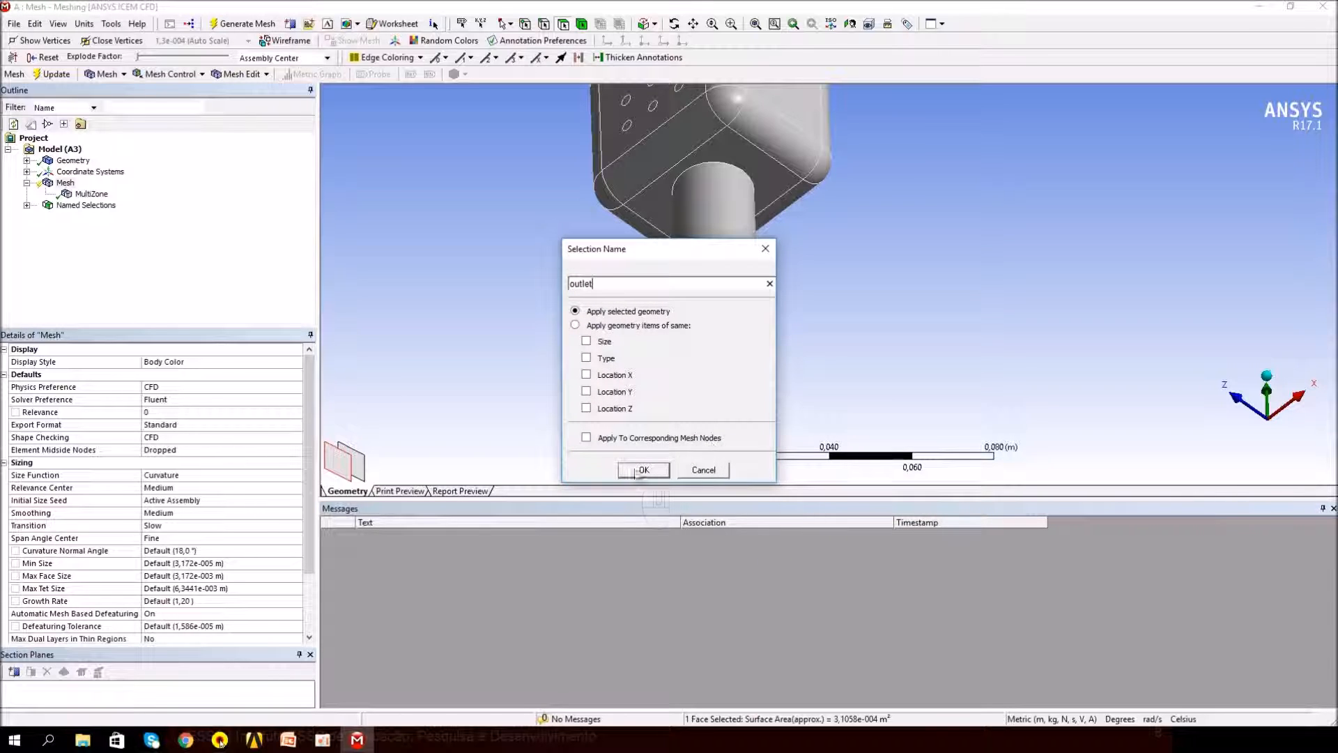
pyautogui.click(635, 470)
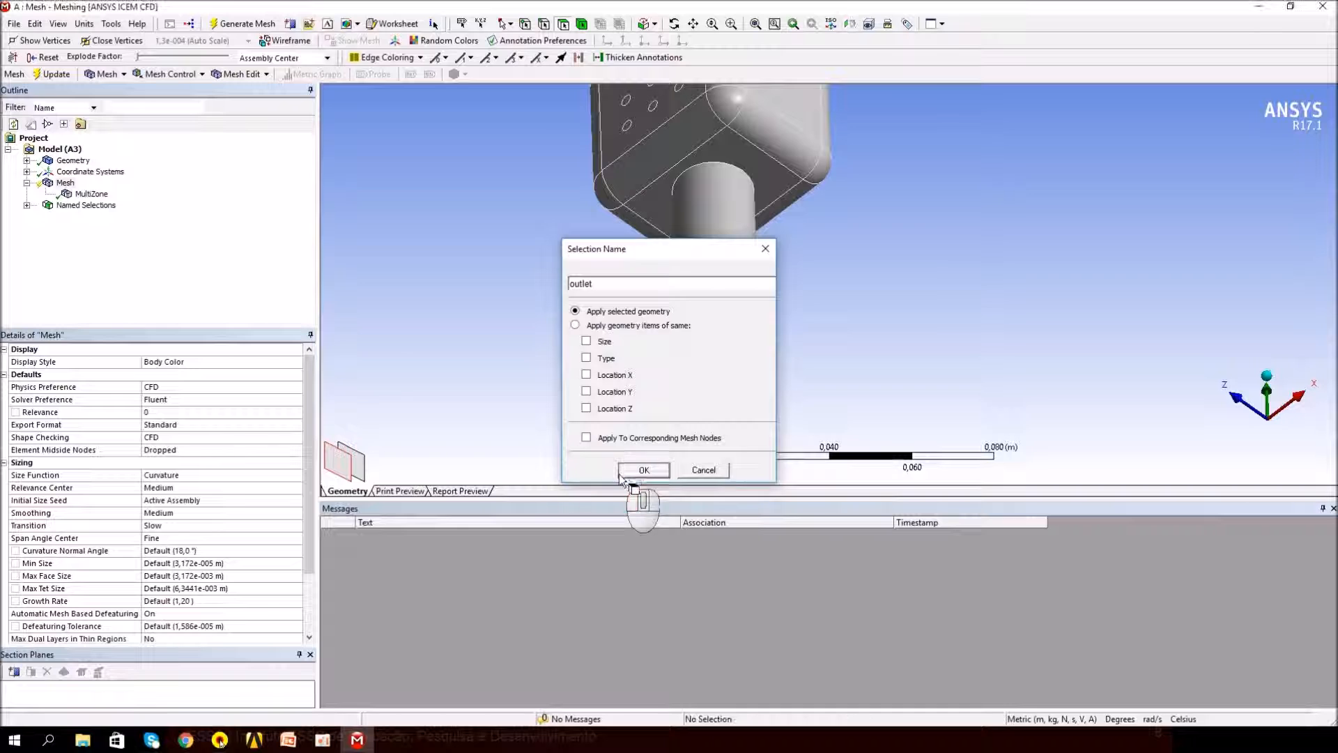
# - Expand the global mesh Inflation settings and set Use Automatic Inflation to Program Controlled
pyautogui.scroll(-3, 1021, 199)
pyautogui.moveTo(960, 284); pyautogui.dragTo(859, 223, button='middle')
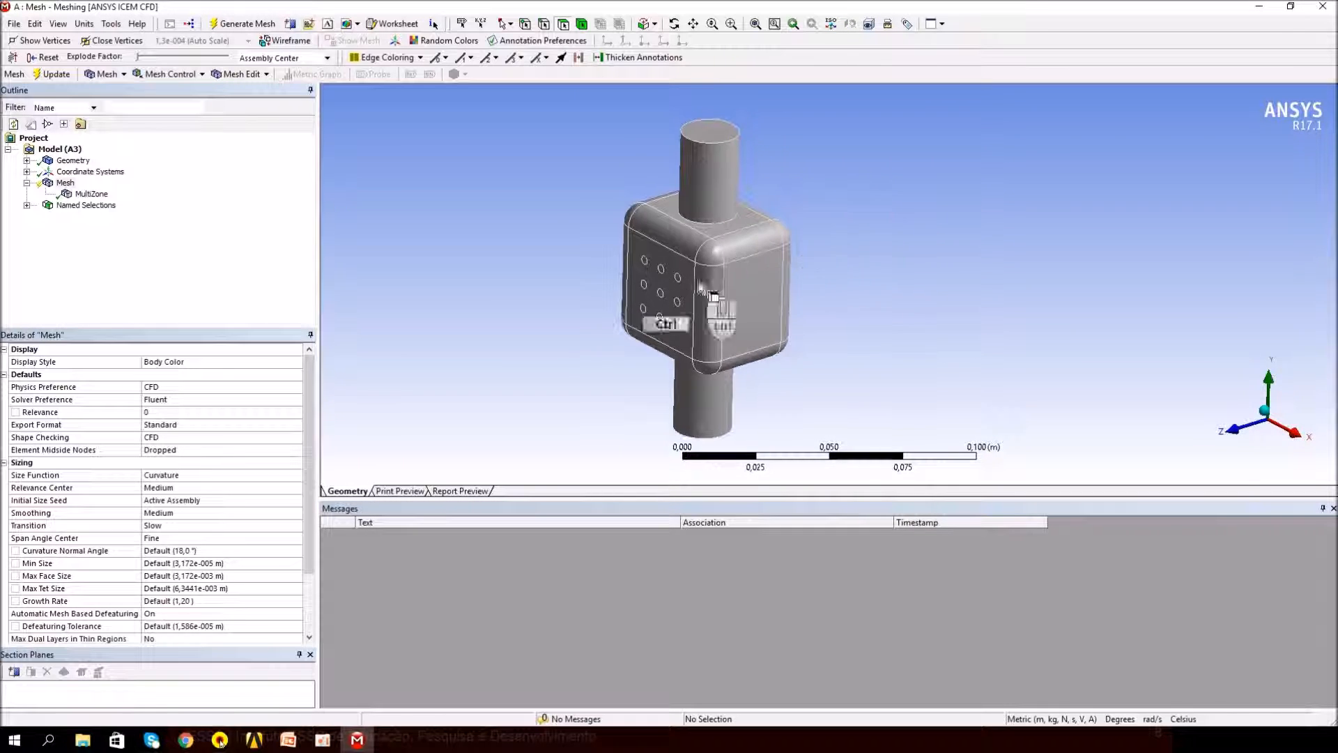
pyautogui.click(65, 182)
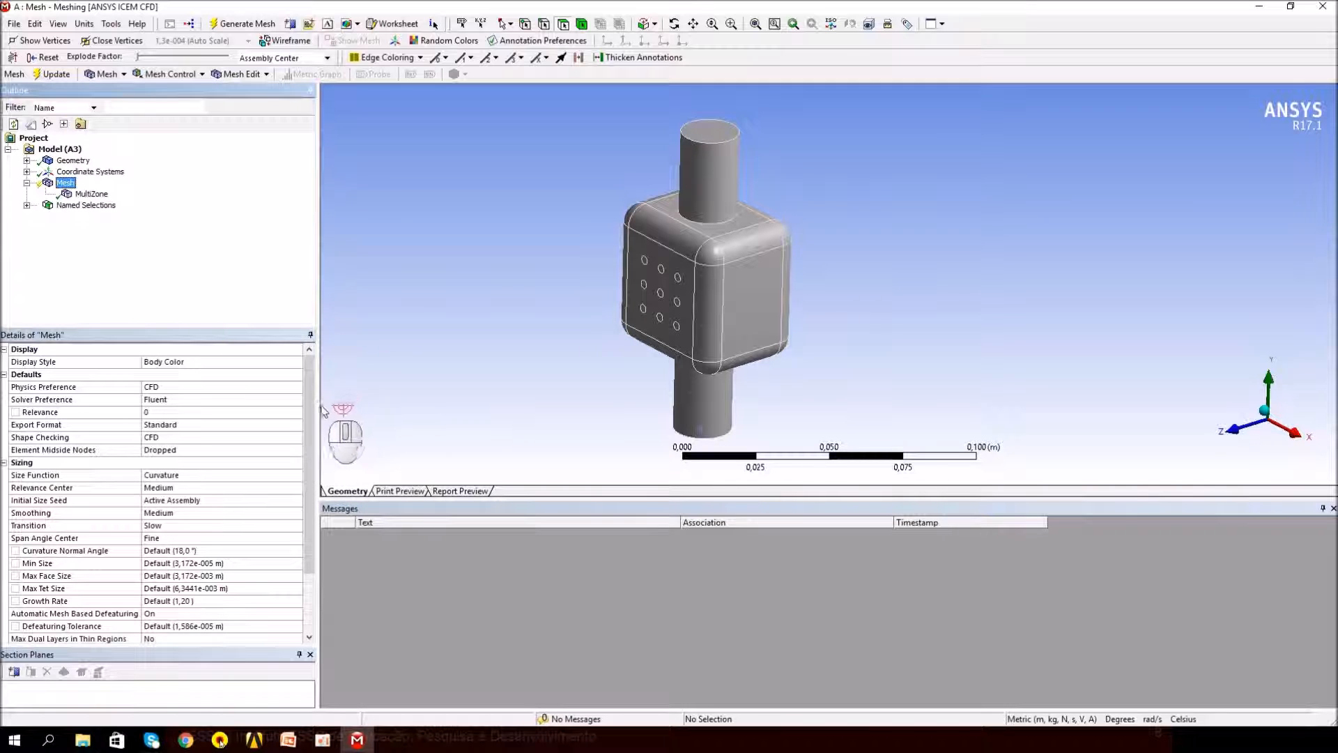
pyautogui.moveTo(310, 411); pyautogui.dragTo(310, 466)
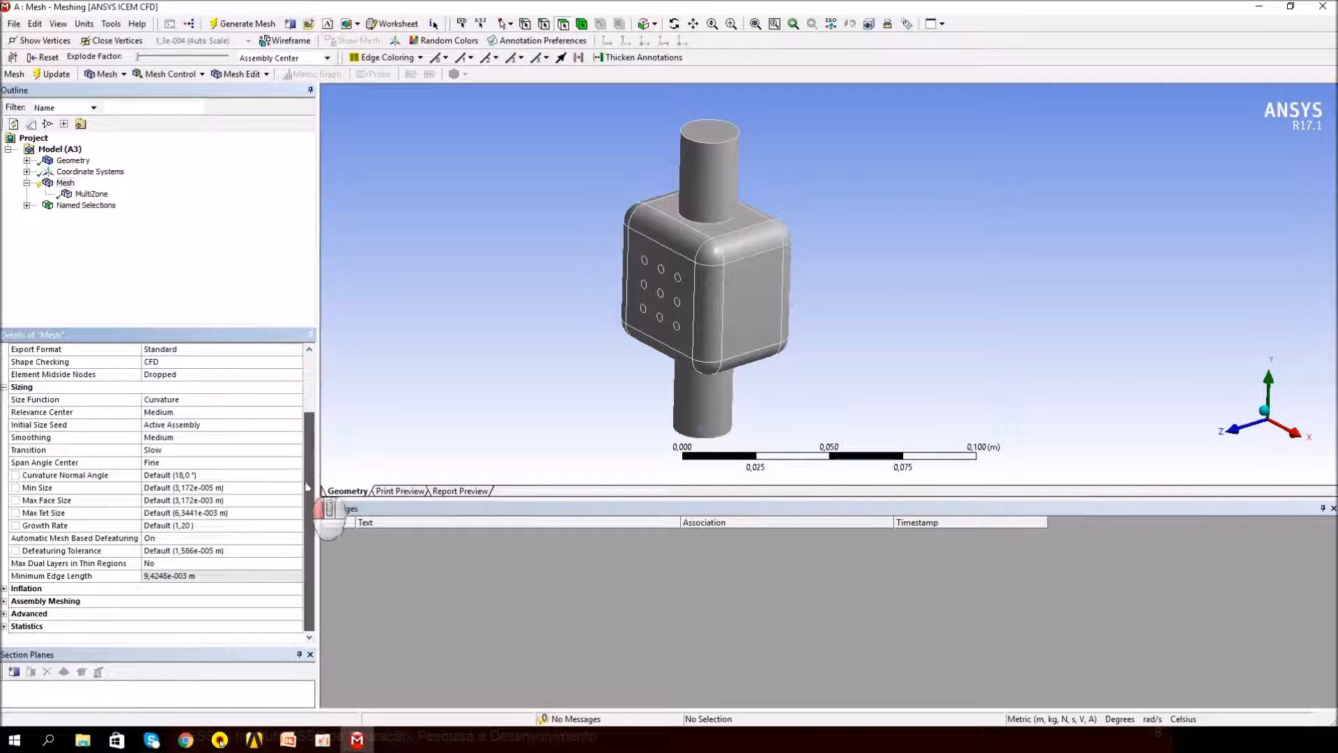
pyautogui.click(25, 590)
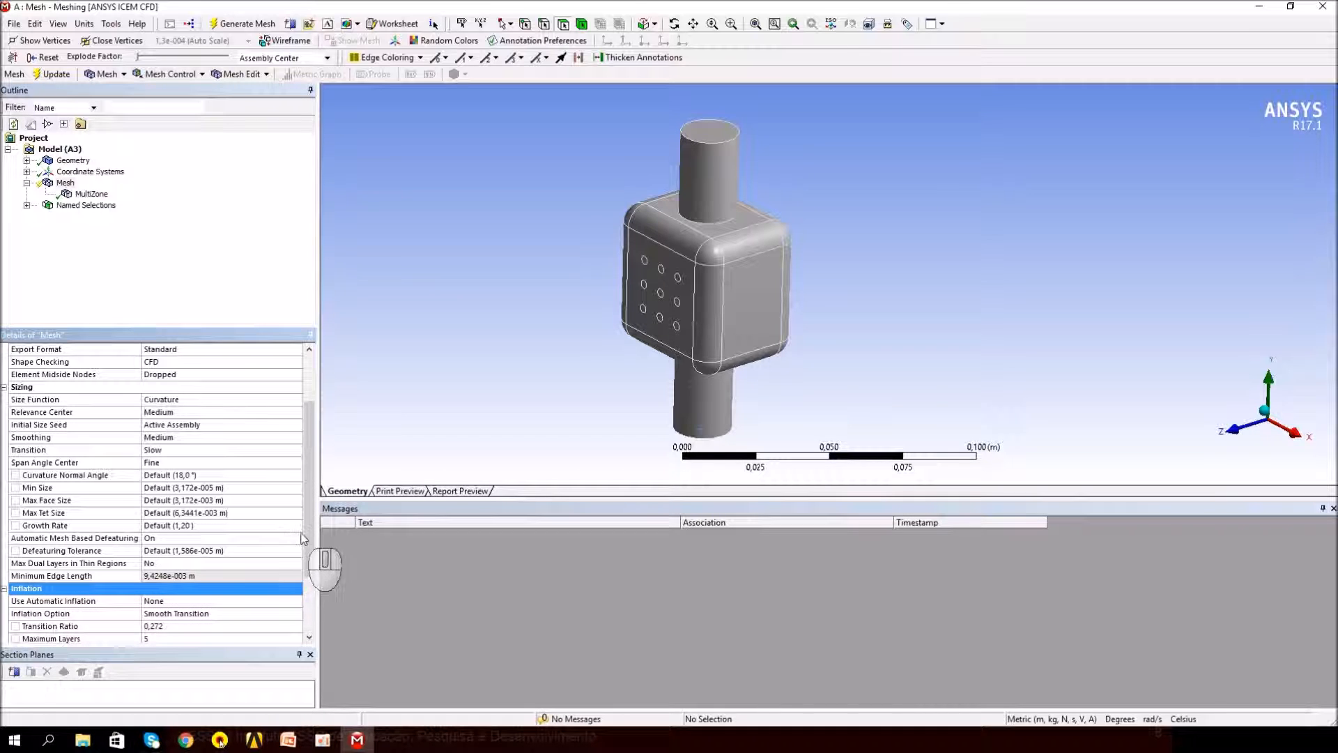
pyautogui.moveTo(311, 537); pyautogui.dragTo(311, 593)
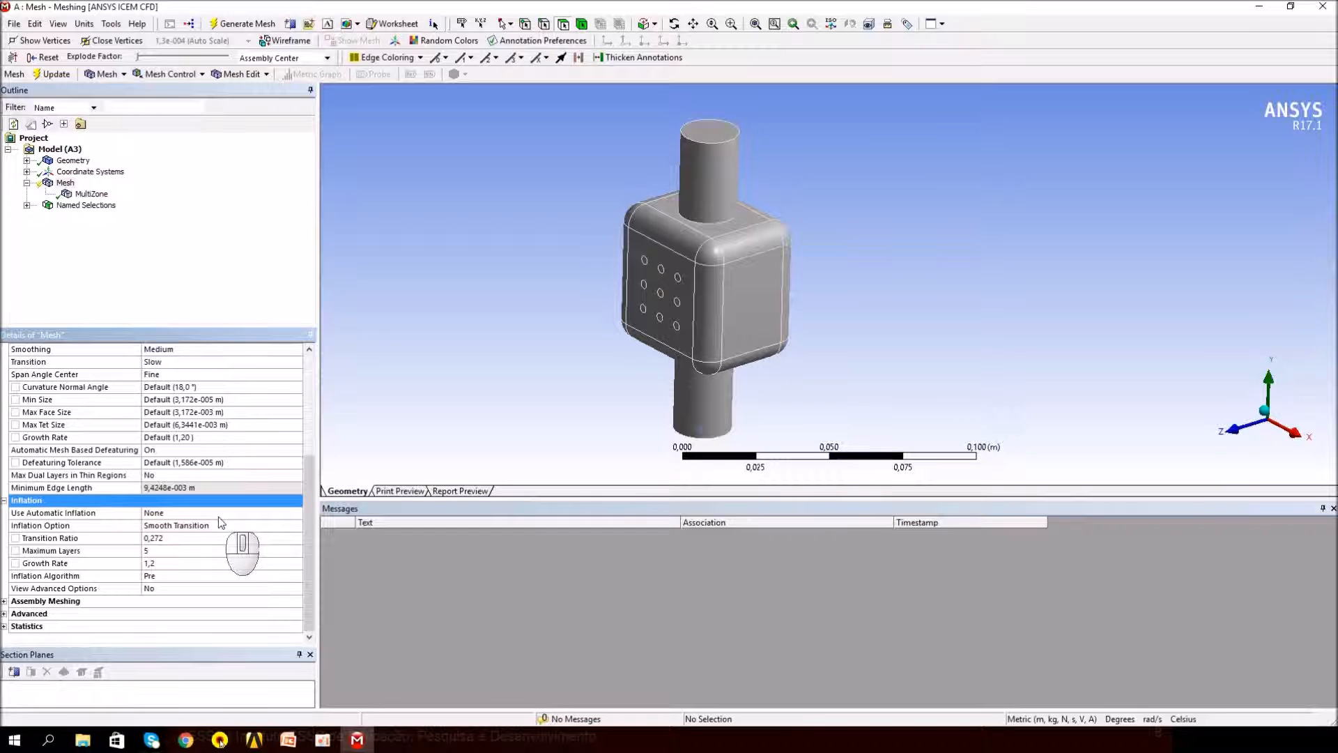
pyautogui.click(65, 185)
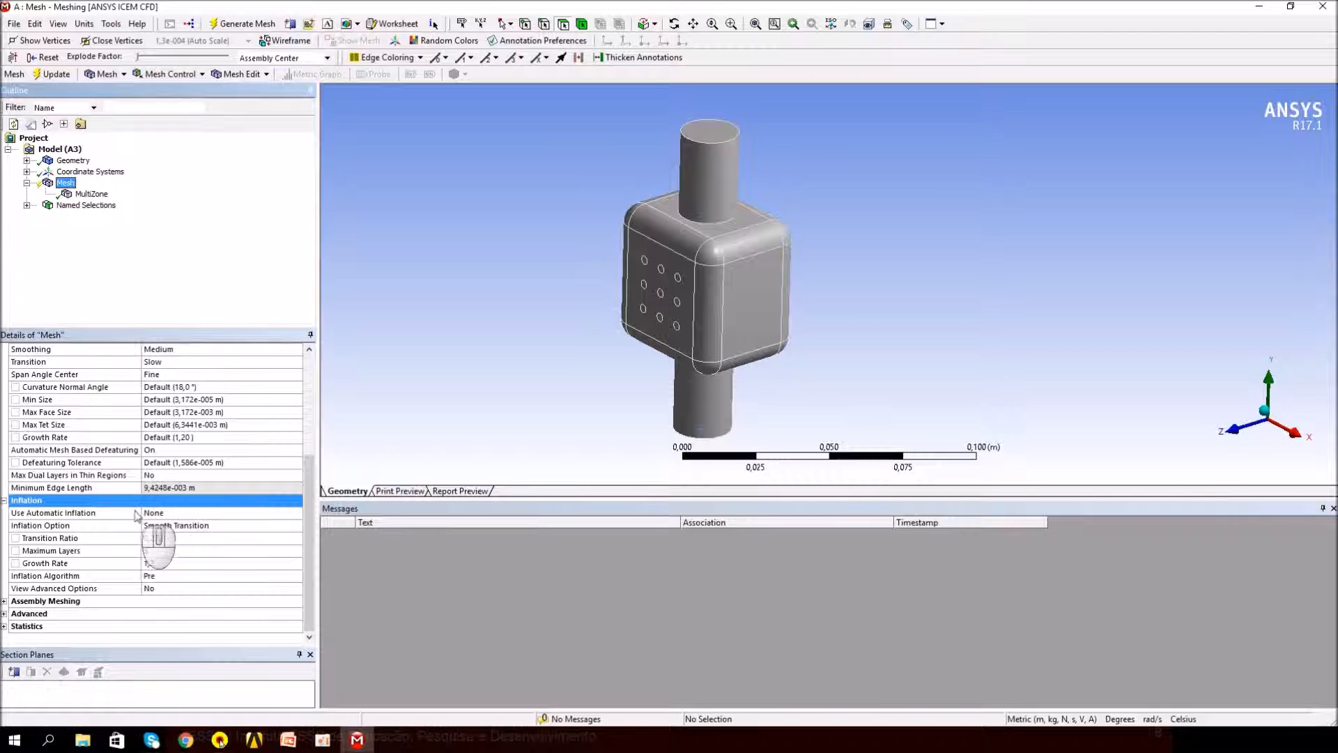
pyautogui.click(176, 514)
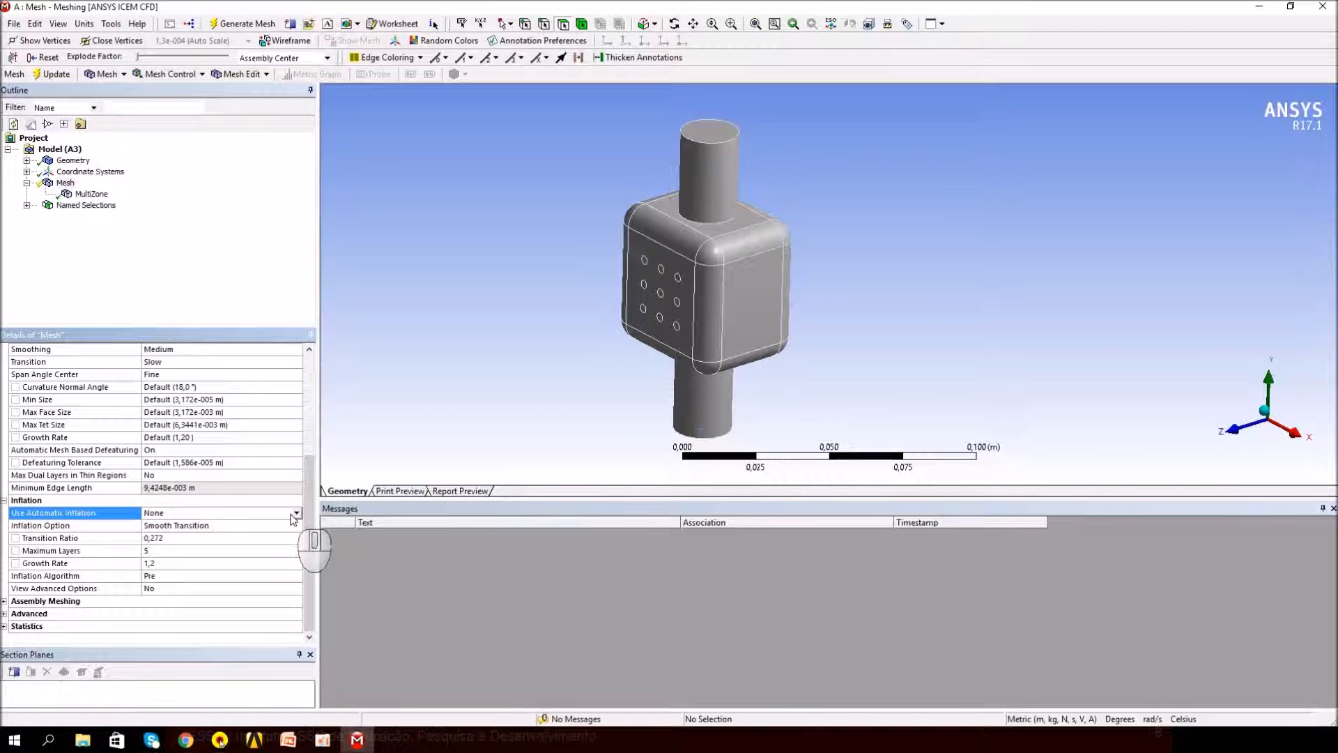
pyautogui.click(295, 514)
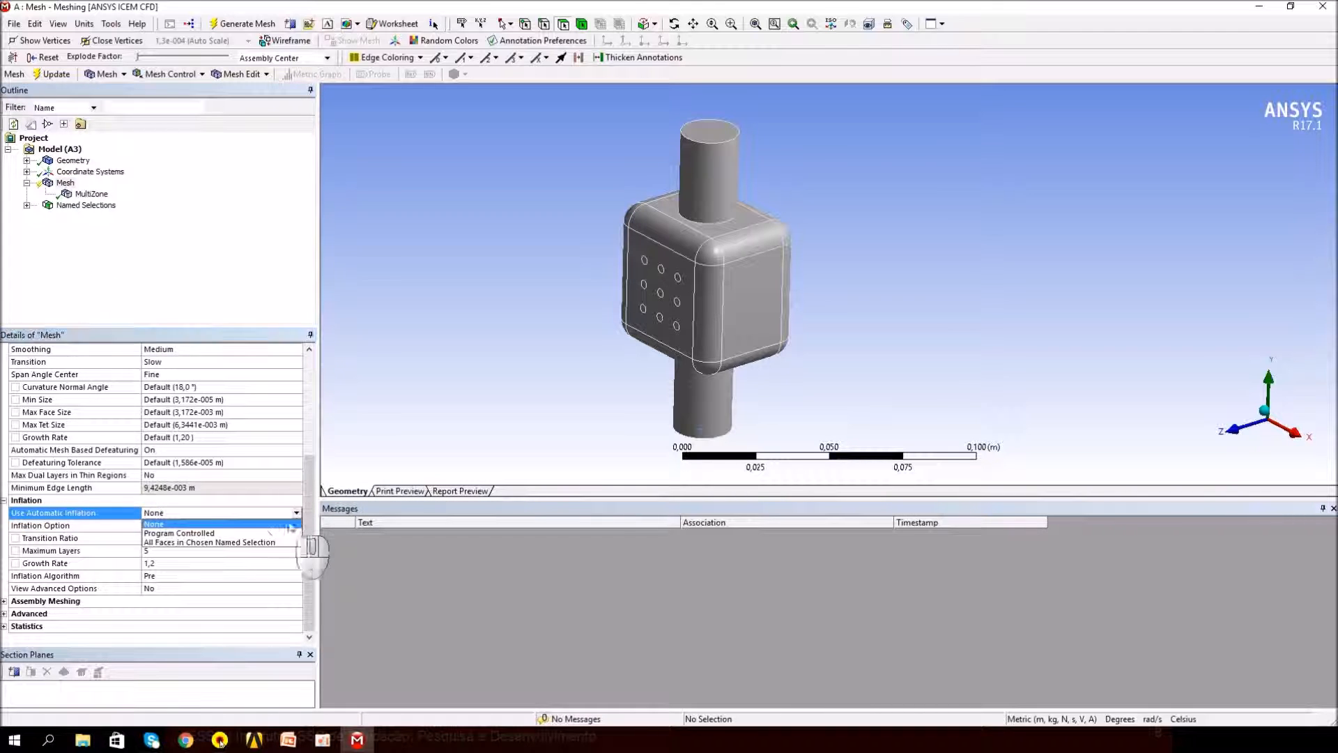
pyautogui.click(233, 534)
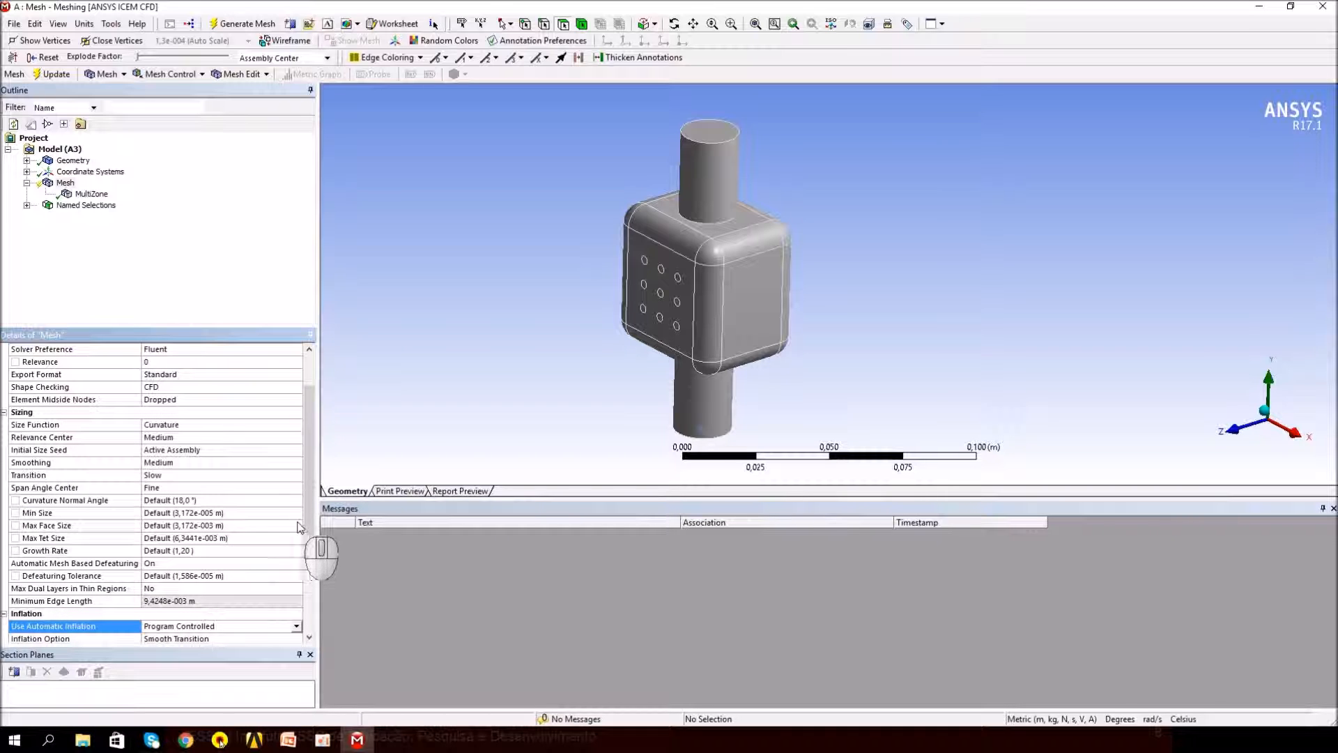
# - Change the Inflation Option to Total Thickness and set the Maximum Thickness to 0,003 m
pyautogui.moveTo(311, 529); pyautogui.dragTo(317, 598)
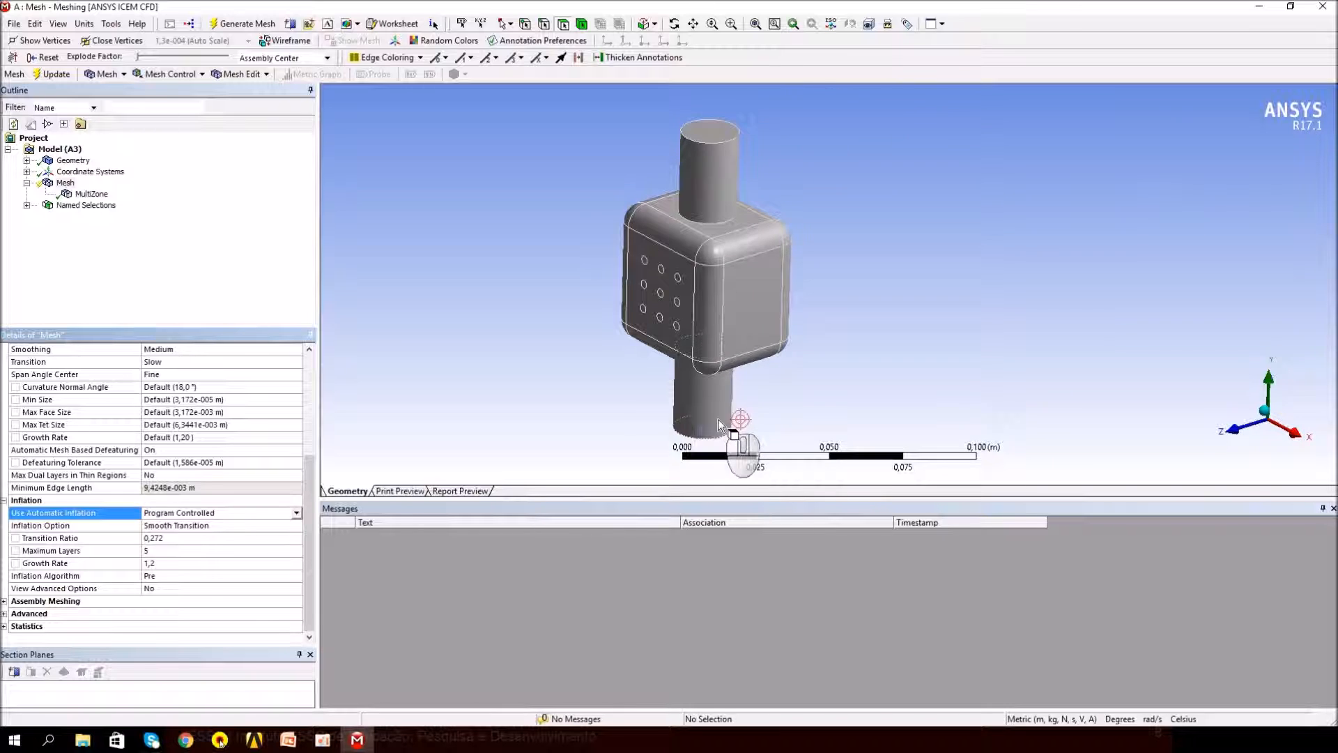
pyautogui.click(290, 529)
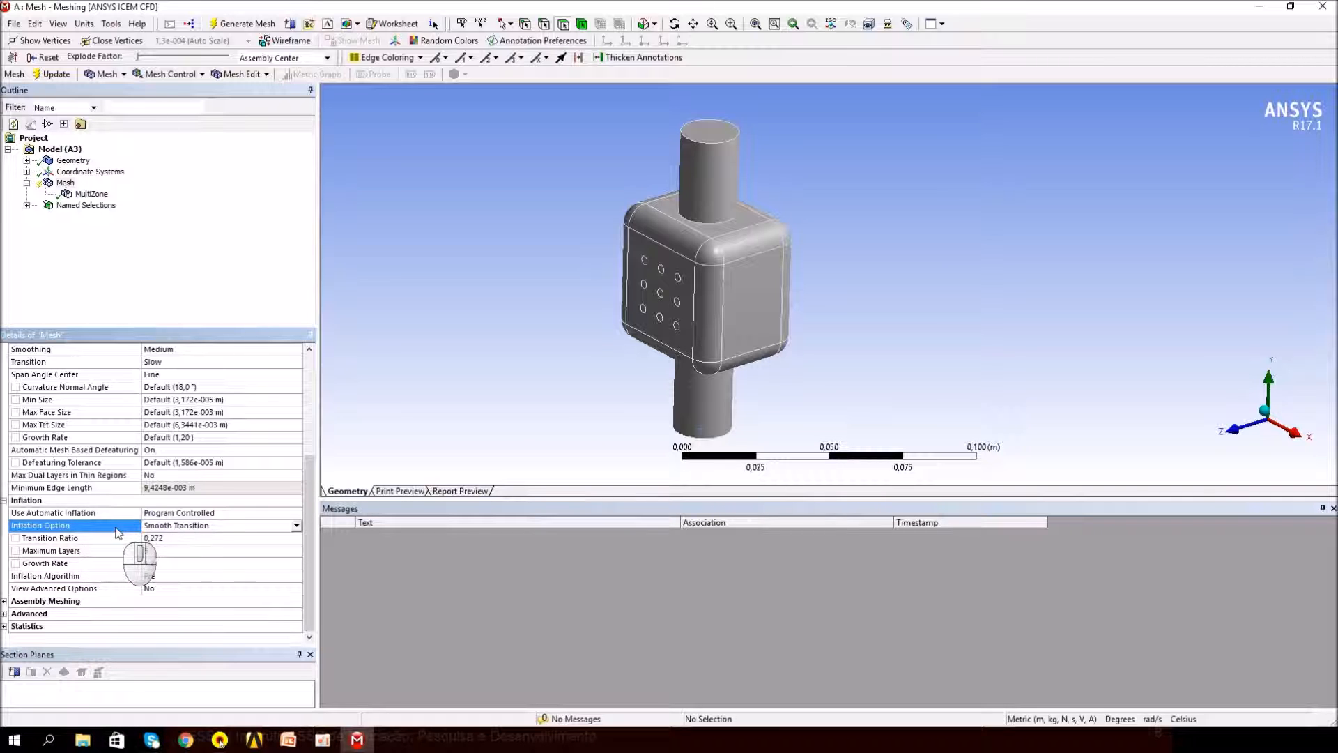
pyautogui.click(296, 526)
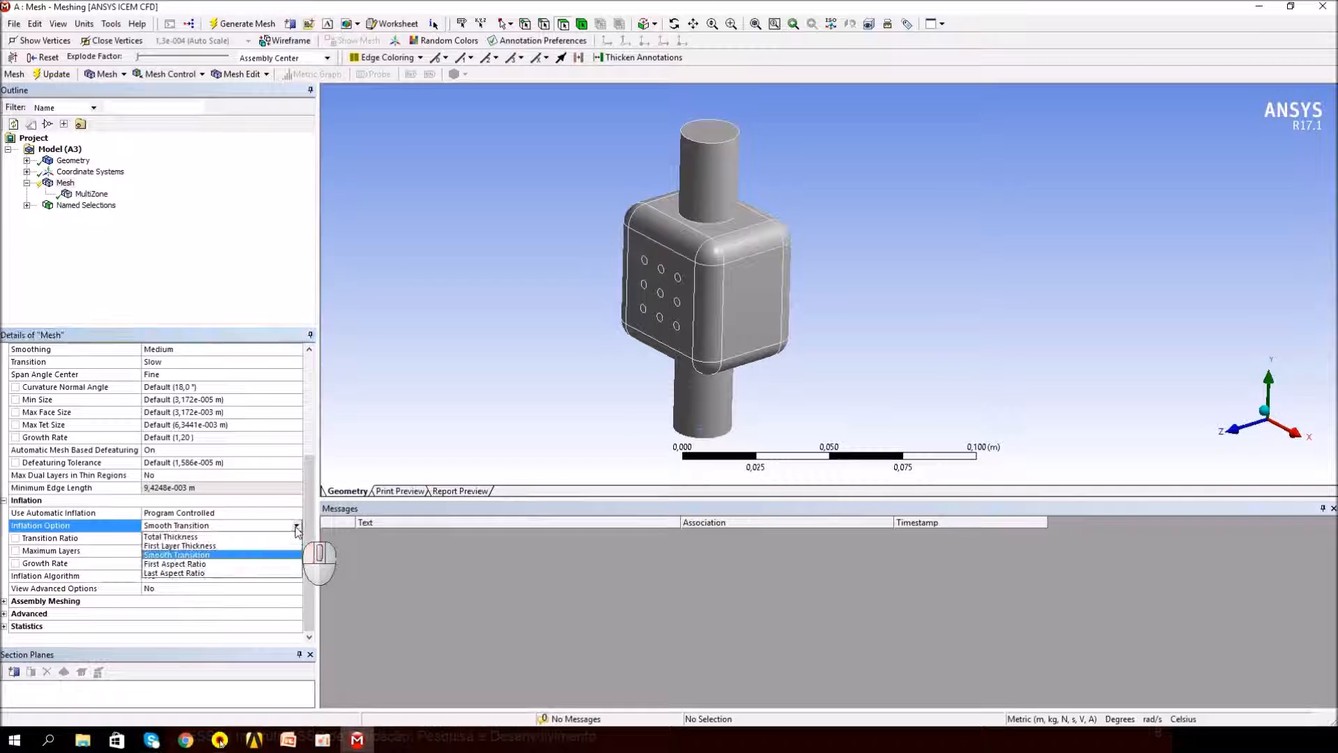
pyautogui.click(192, 538)
pyautogui.scroll(-1, 209, 592)
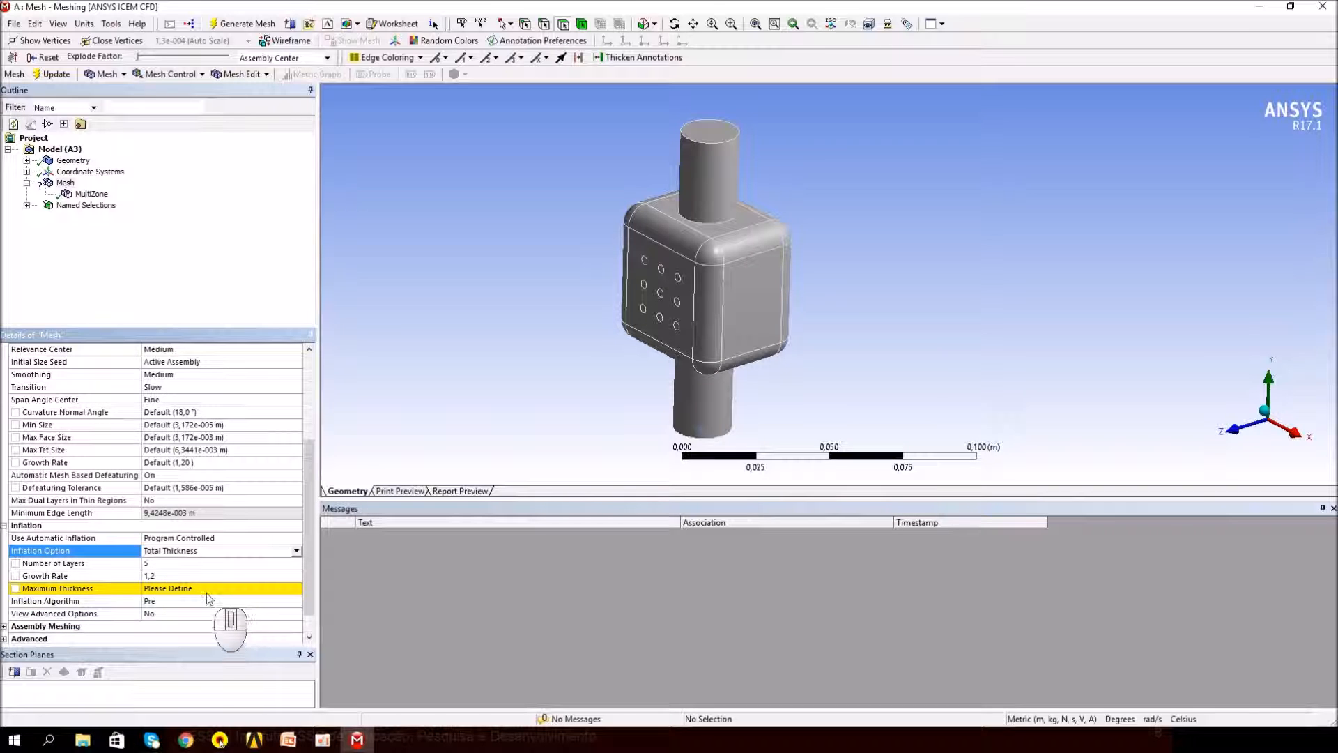
pyautogui.click(208, 591)
pyautogui.write('0,')
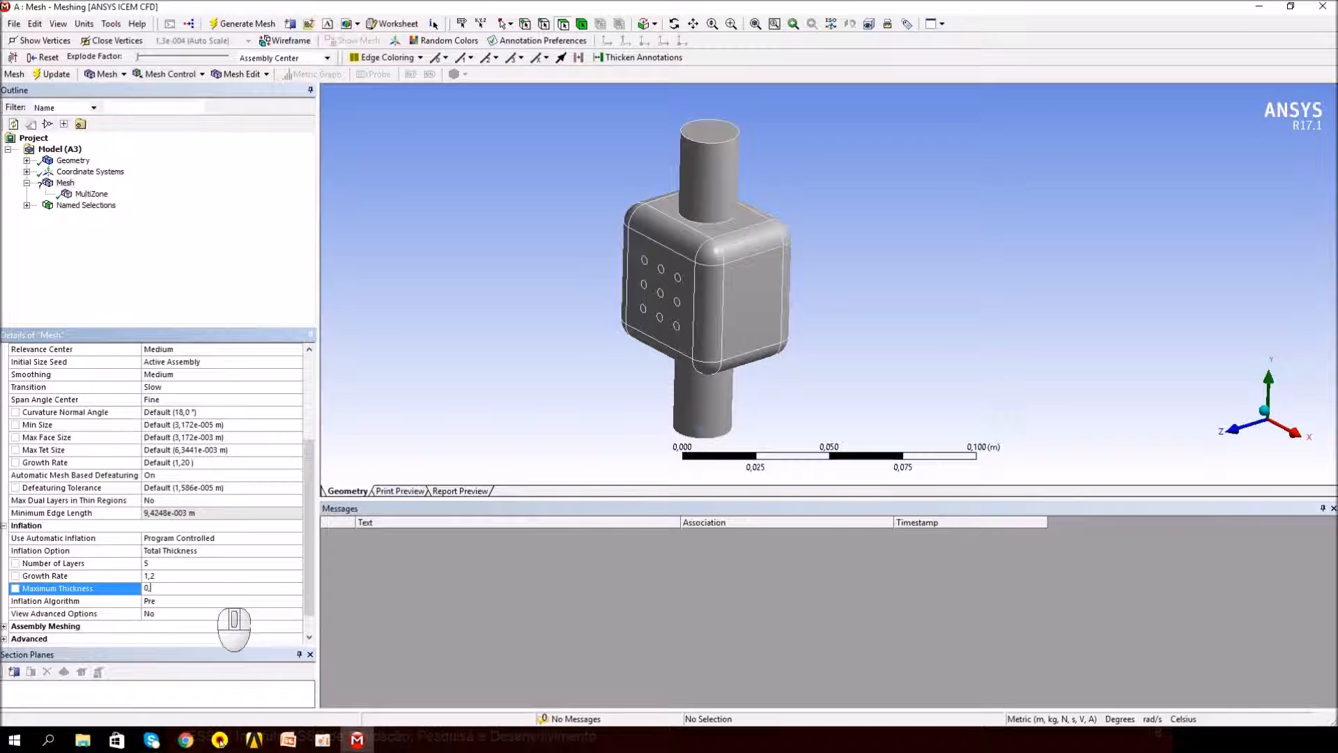
pyautogui.write('00')
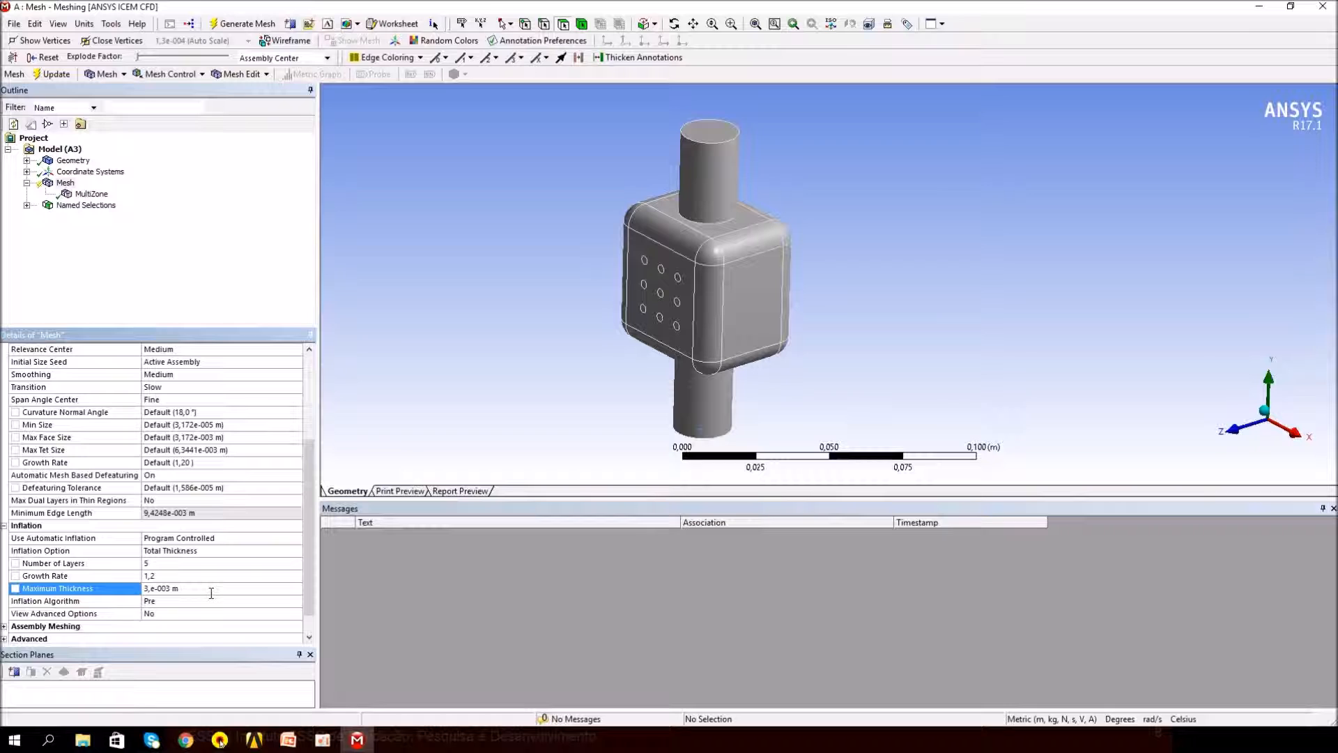
# - Set the Number of Layers for the global inflation to 4
pyautogui.click(170, 563)
pyautogui.write('4')
pyautogui.press('Return')
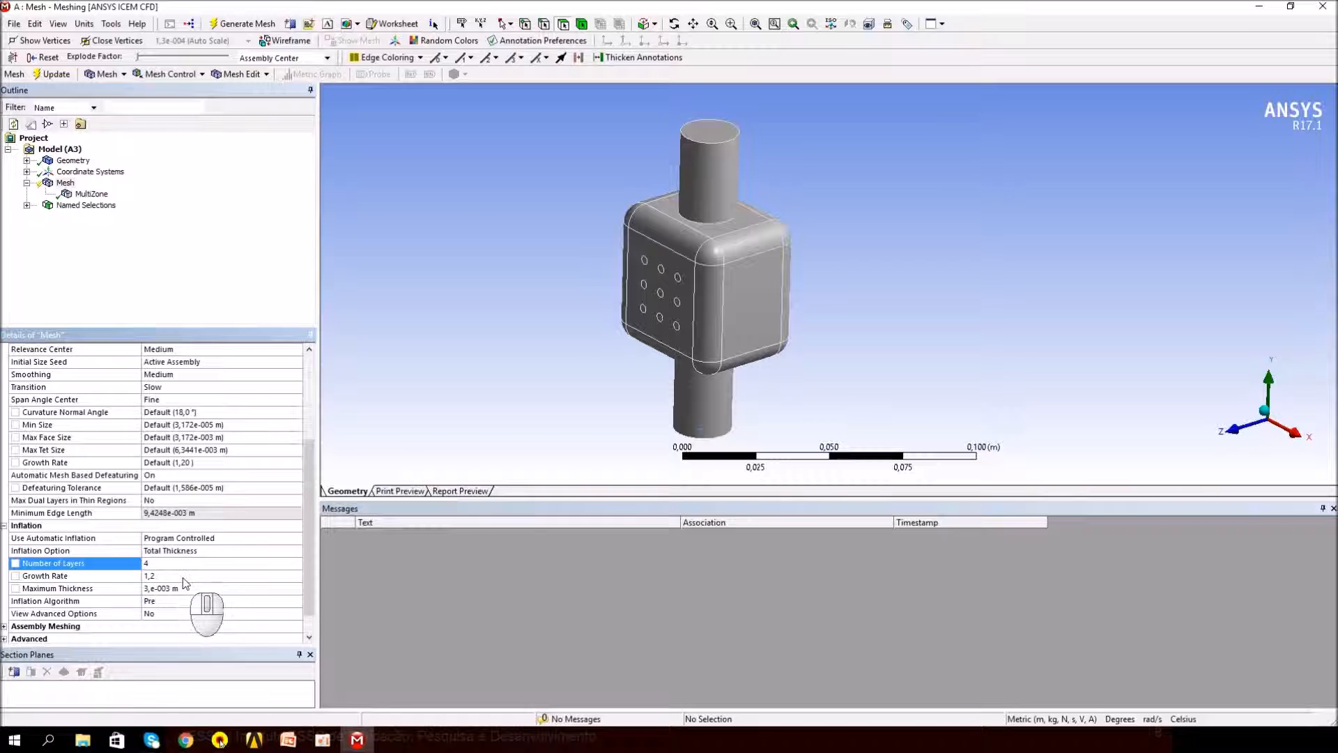
# - Generate the mesh with the current MultiZone and inflation settings
pyautogui.click(190, 577)
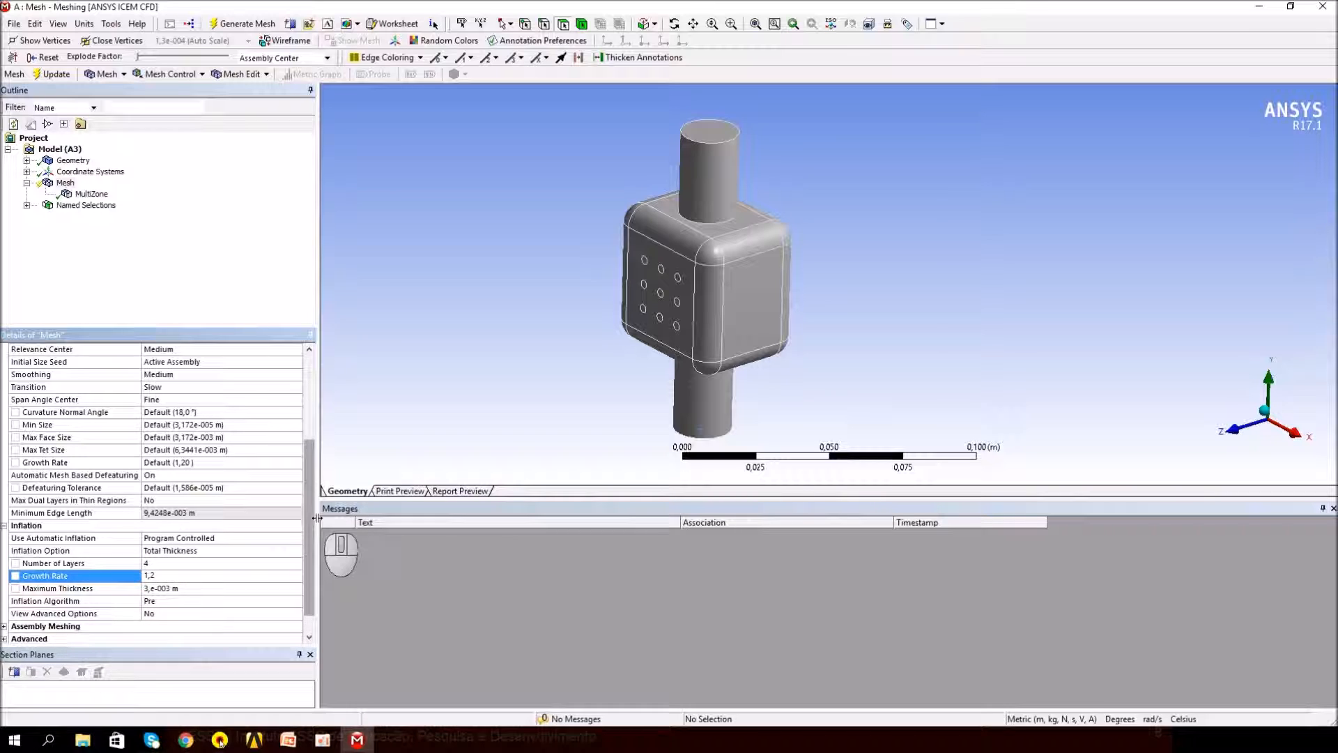
pyautogui.moveTo(309, 513); pyautogui.dragTo(300, 407)
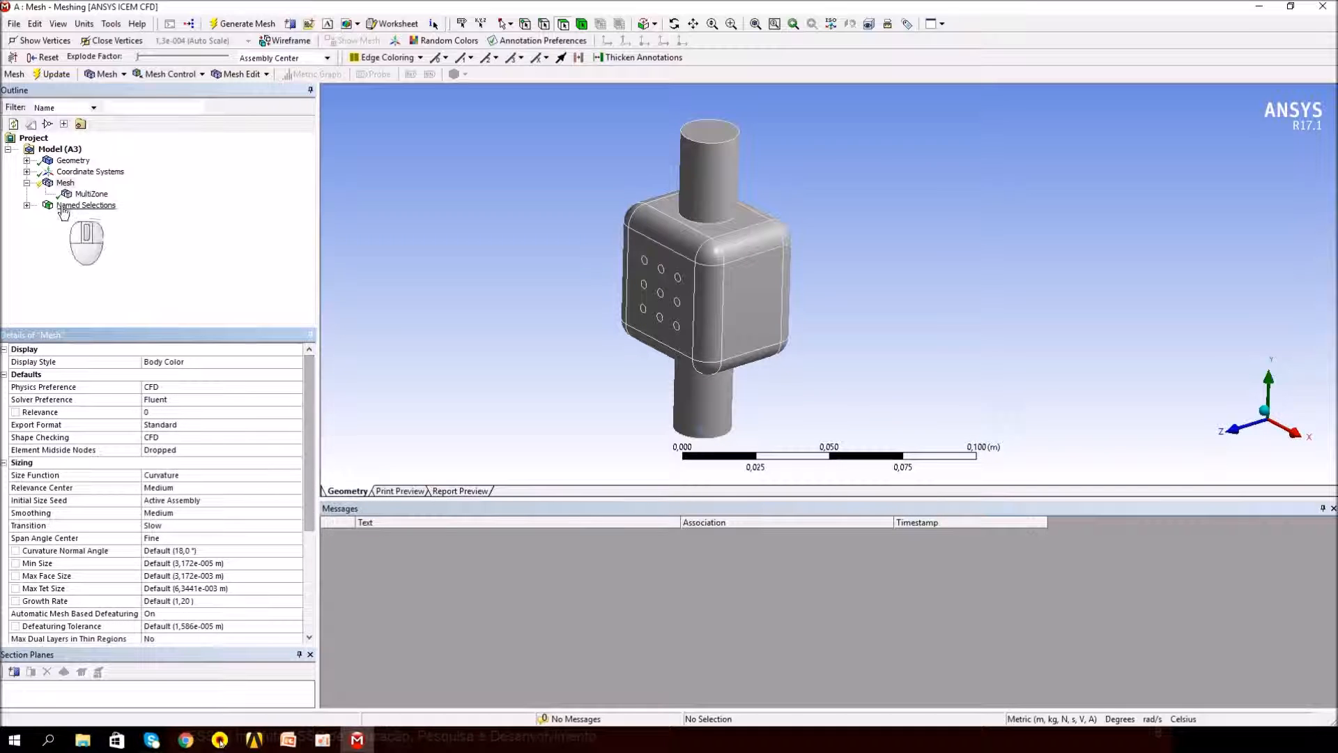
pyautogui.click(59, 184)
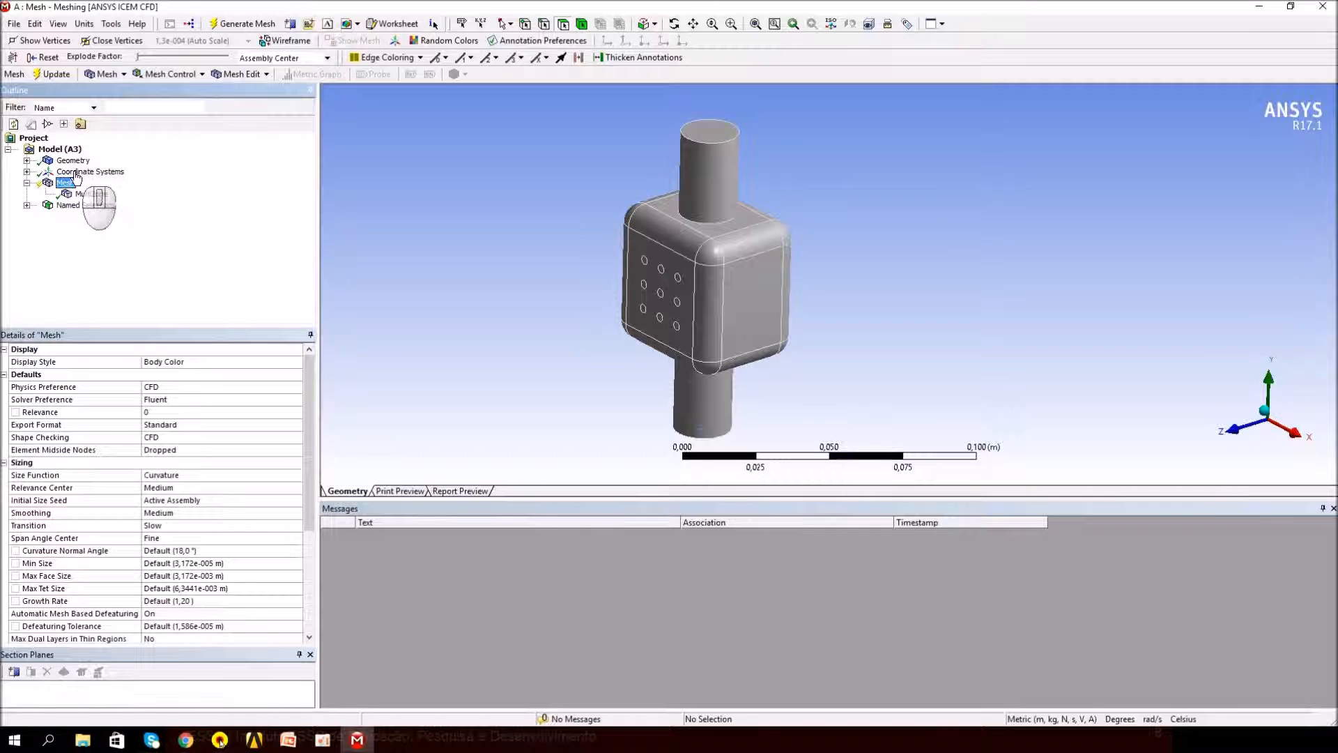
pyautogui.click(71, 188)
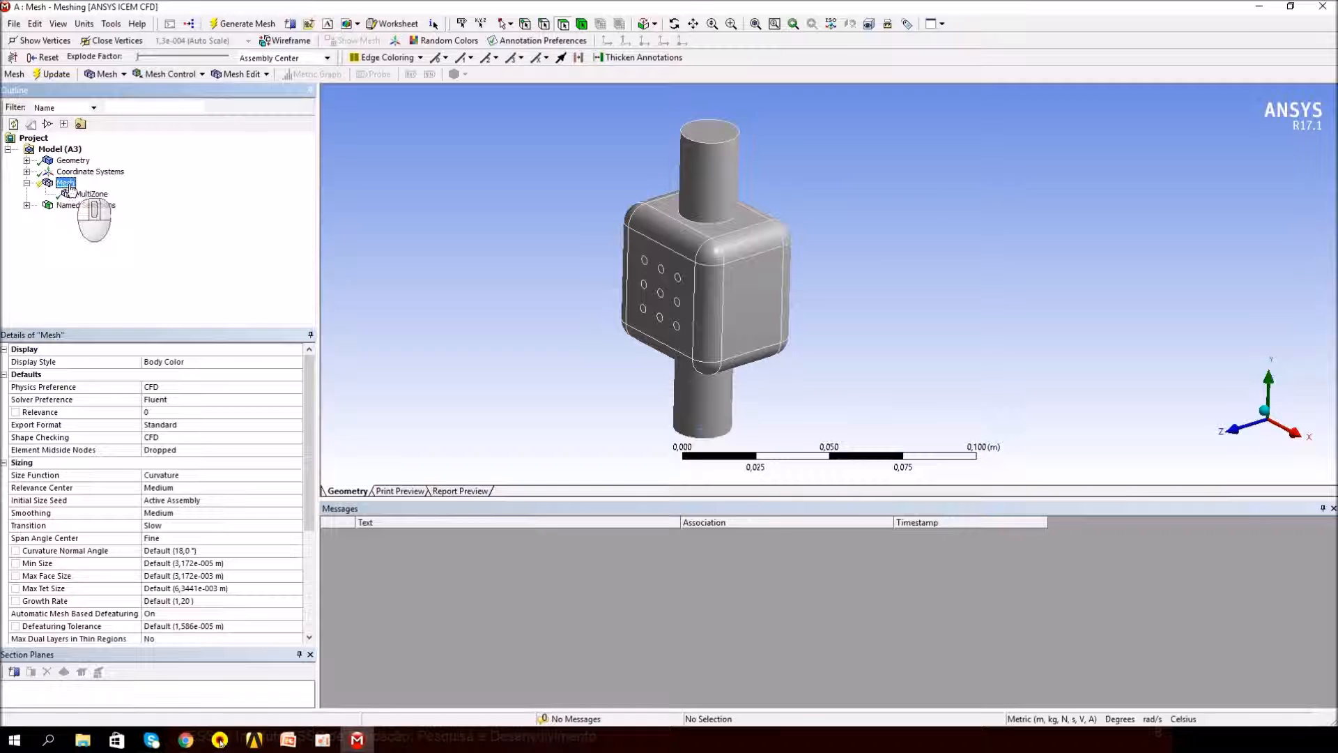
pyautogui.rightClick(70, 185)
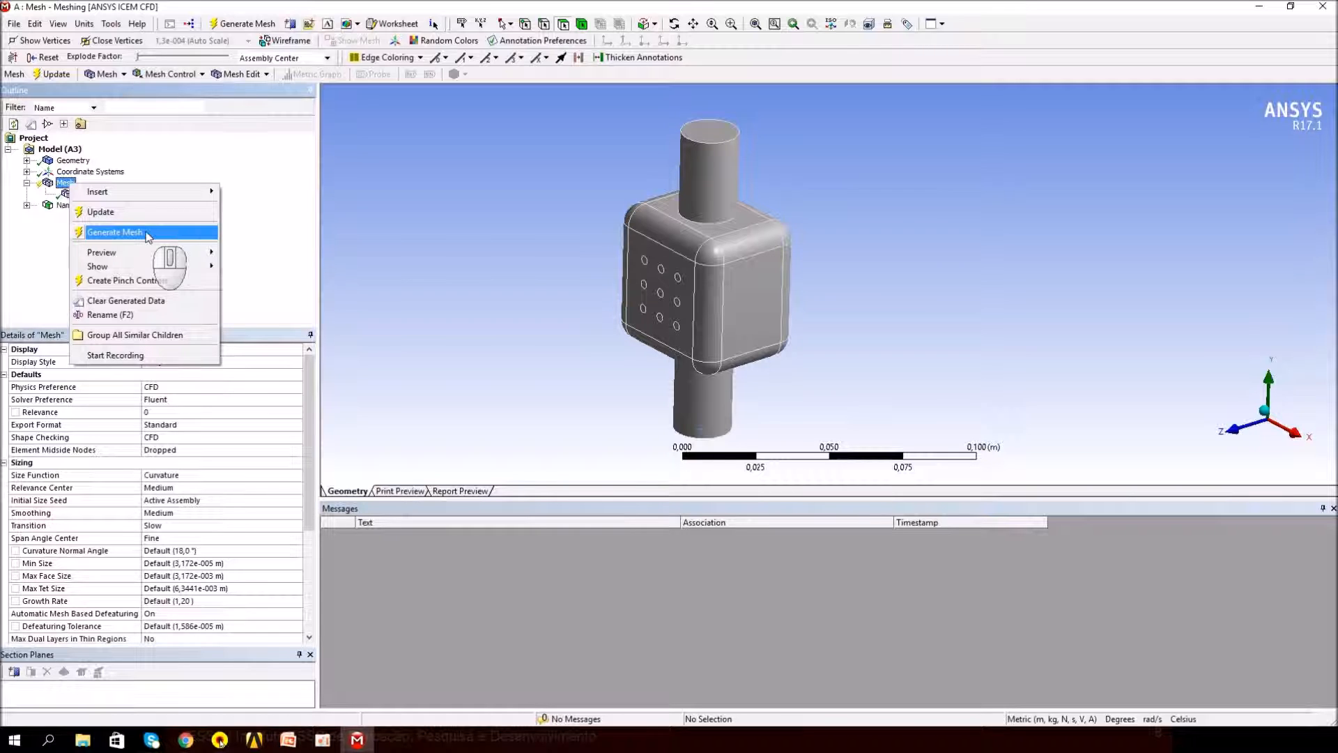
pyautogui.click(118, 233)
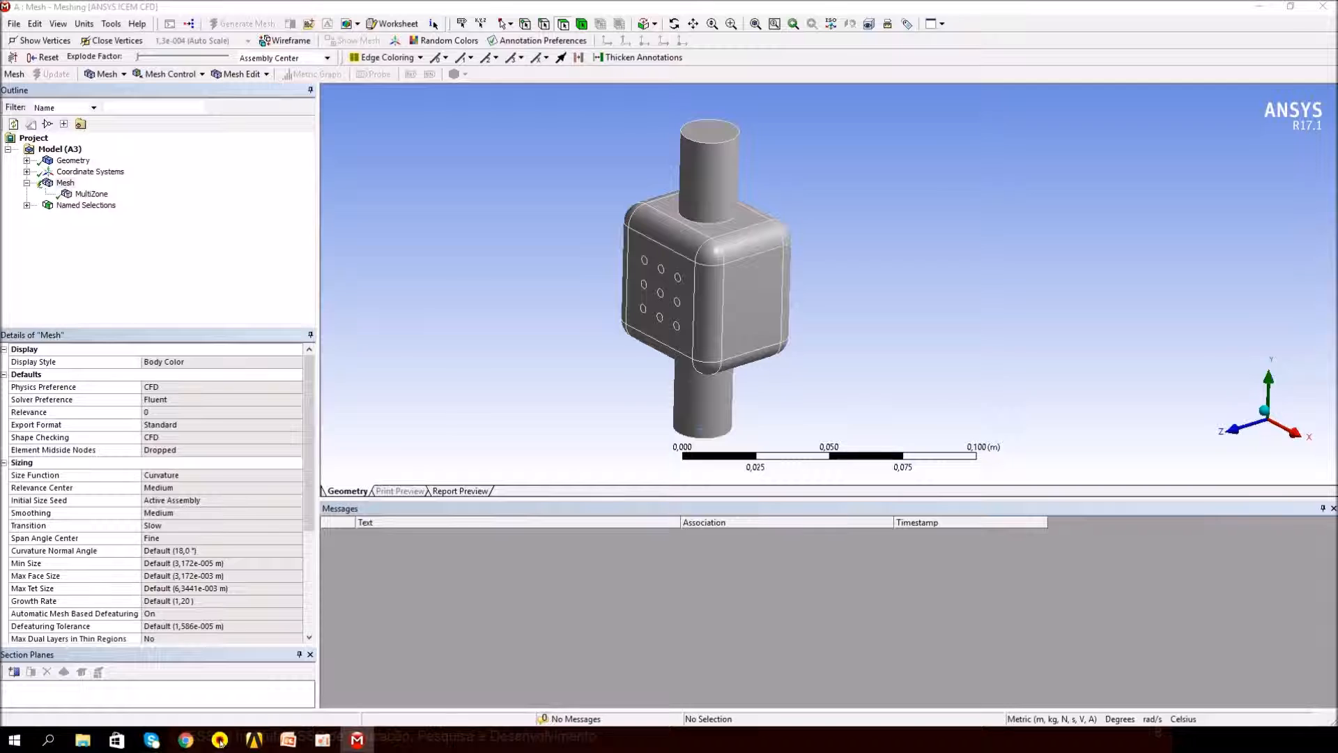
pyautogui.moveTo(1337, 354); pyautogui.dragTo(1254, 353)
pyautogui.moveTo(993, 315); pyautogui.dragTo(768, 285)
pyautogui.click(821, 285)
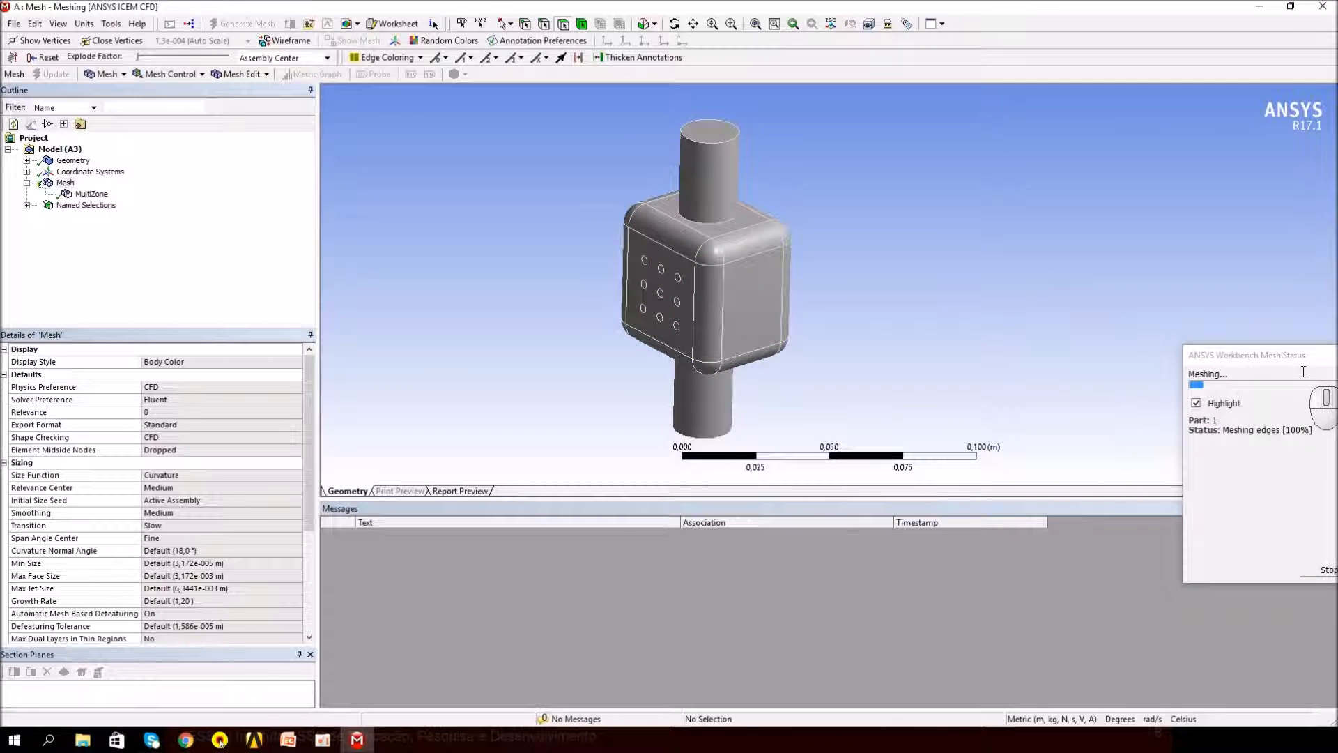
pyautogui.moveTo(1278, 357); pyautogui.dragTo(943, 211)
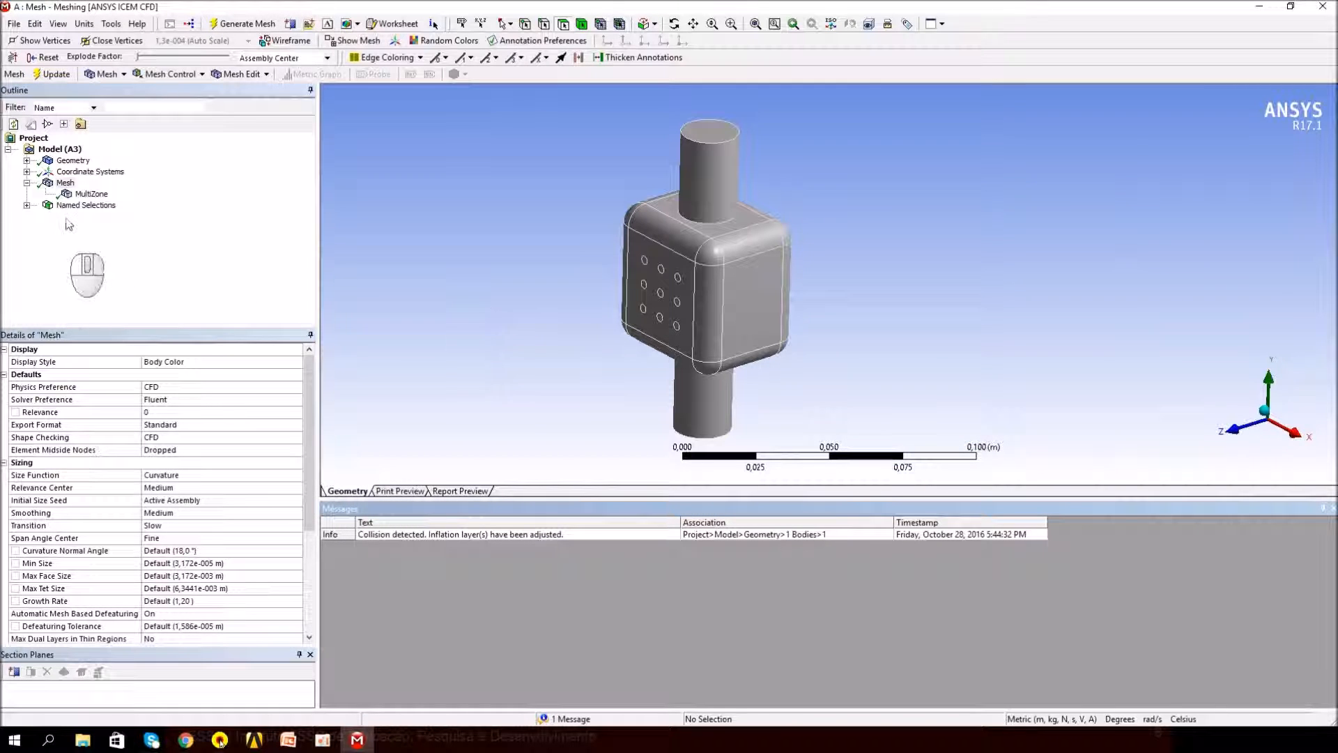
# - Display the generated mesh on the component
pyautogui.click(65, 183)
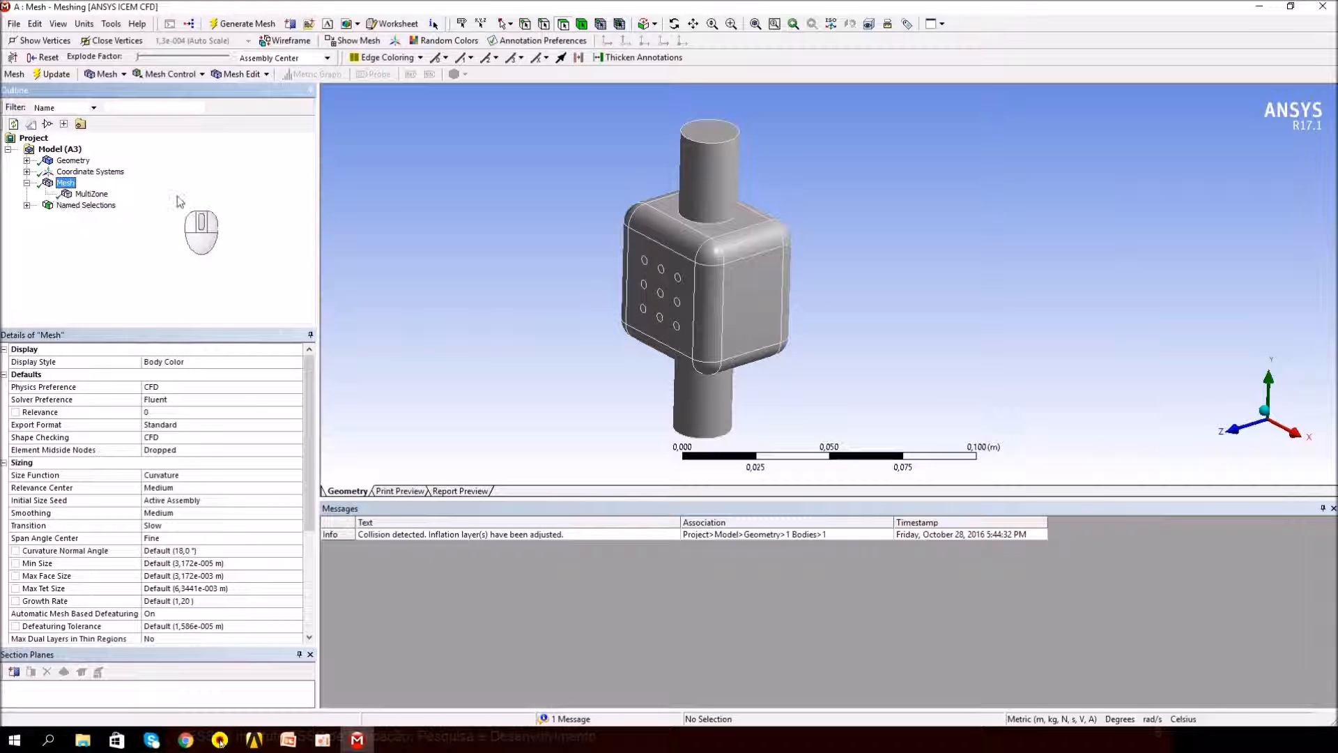
pyautogui.click(354, 41)
pyautogui.moveTo(854, 323); pyautogui.dragTo(949, 361, button='middle')
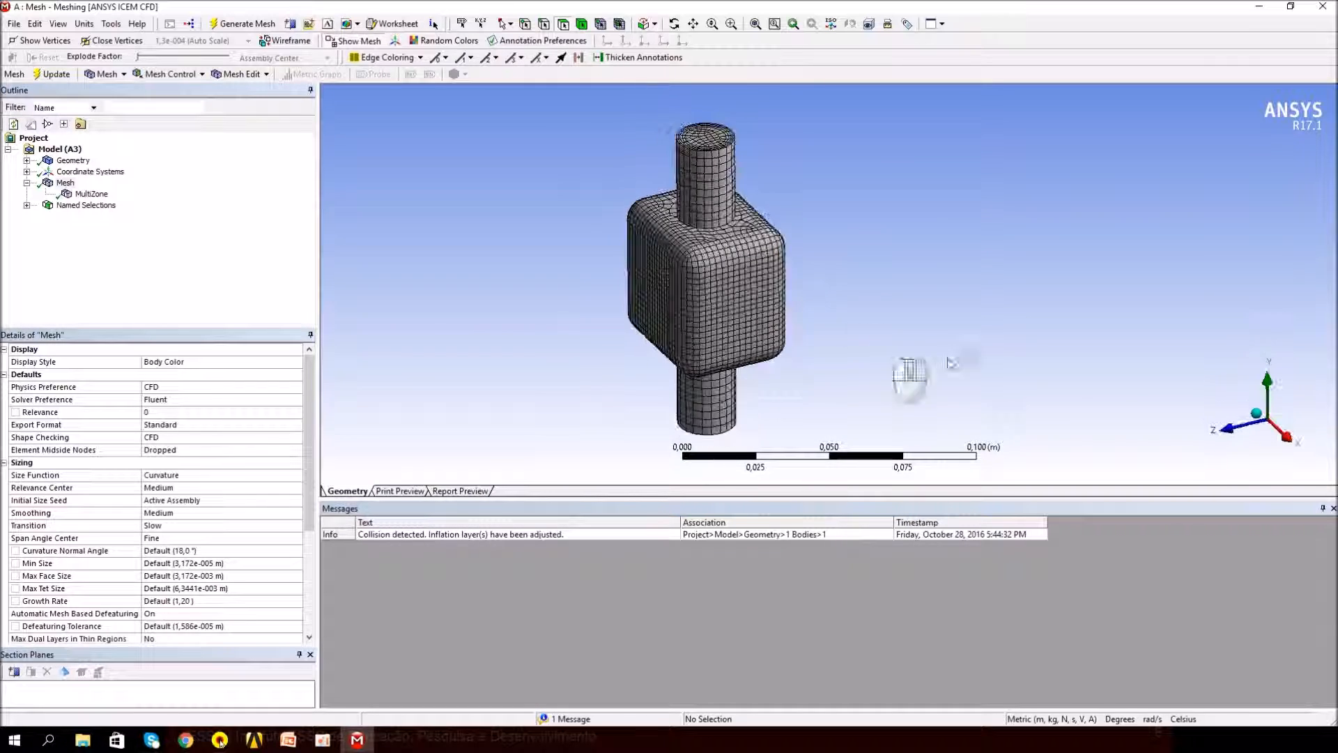
# - Create a vertical section plane through the middle of the component and both pipes, viewed along the Z axis
pyautogui.click(1232, 428)
pyautogui.keyDown('ctrl'); pyautogui.moveTo(839, 232); pyautogui.dragTo(830, 229, button='middle'); pyautogui.keyUp('ctrl')
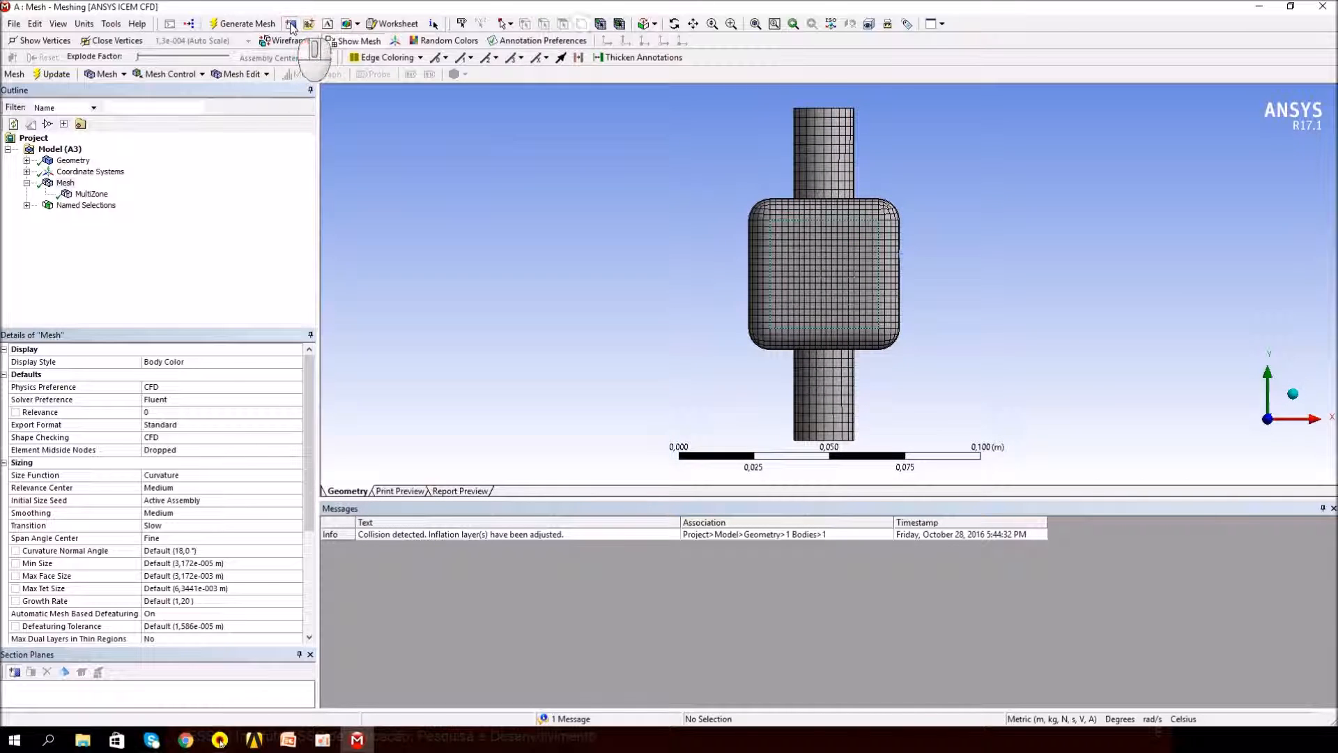
pyautogui.moveTo(831, 96); pyautogui.dragTo(828, 473)
pyautogui.moveTo(875, 380); pyautogui.dragTo(670, 352, button='middle')
pyautogui.scroll(4, 846, 234)
pyautogui.keyDown('ctrl'); pyautogui.moveTo(861, 158); pyautogui.dragTo(830, 261, button='middle'); pyautogui.keyUp('ctrl')
pyautogui.scroll(2, 768, 354)
pyautogui.moveTo(656, 360); pyautogui.dragTo(741, 388, button='middle')
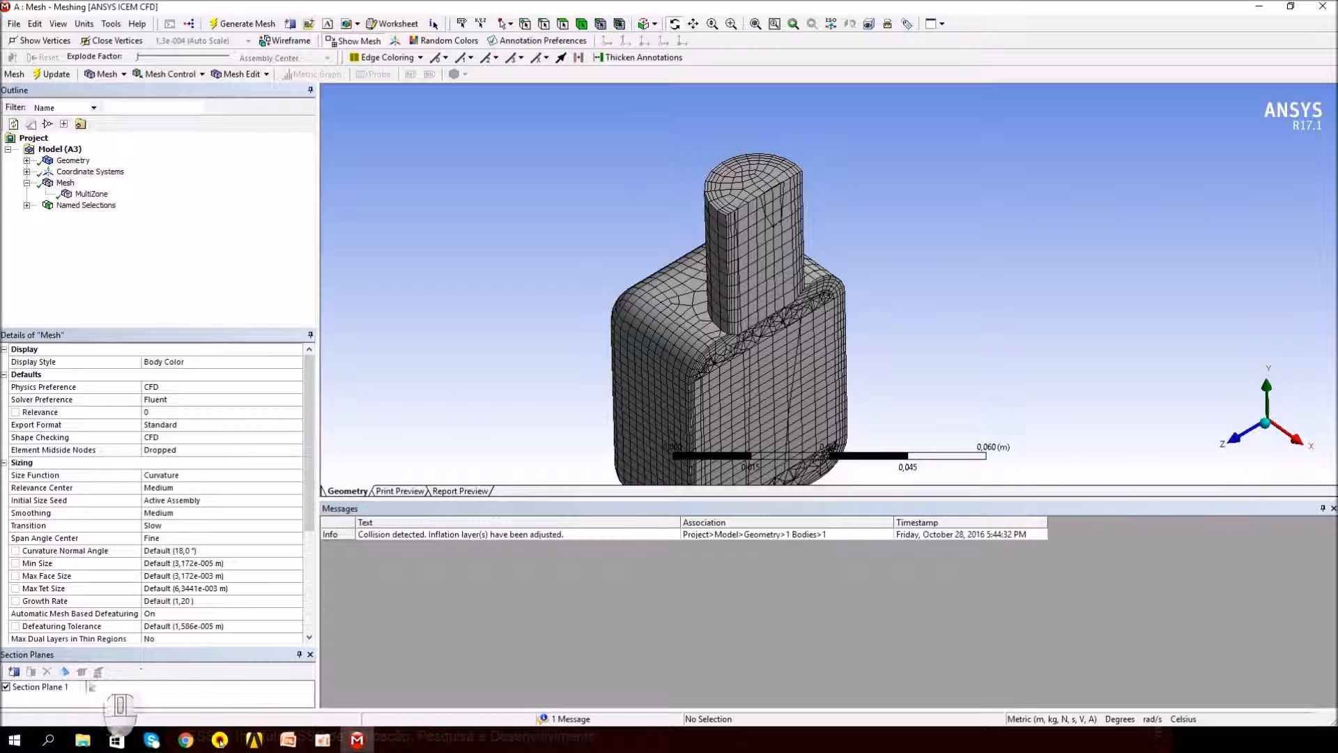
# - Show whole elements along the section plane and examine the inflation layers in the upper pipe
pyautogui.click(97, 672)
pyautogui.scroll(3, 913, 299)
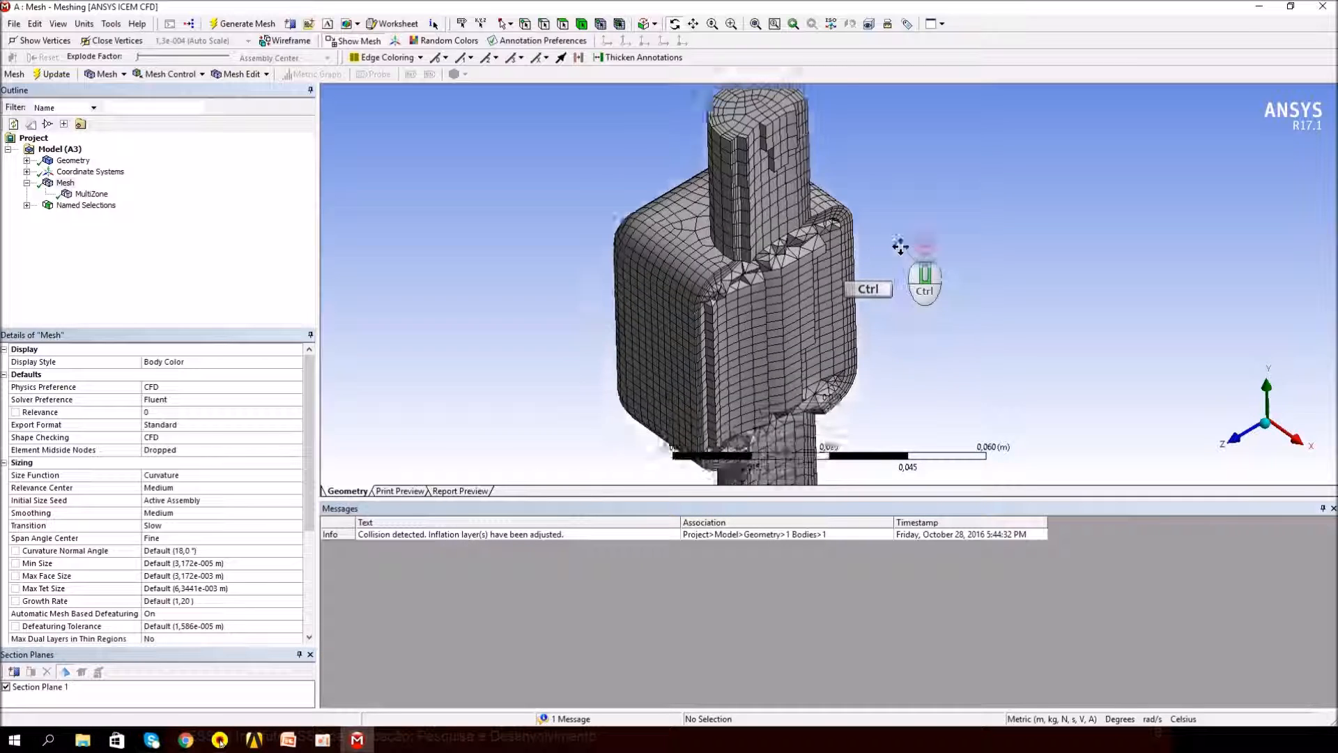
pyautogui.moveTo(667, 293); pyautogui.dragTo(615, 195, button='middle')
pyautogui.keyDown('ctrl'); pyautogui.moveTo(766, 167); pyautogui.dragTo(863, 485, button='middle'); pyautogui.keyUp('ctrl')
pyautogui.scroll(3, 844, 362)
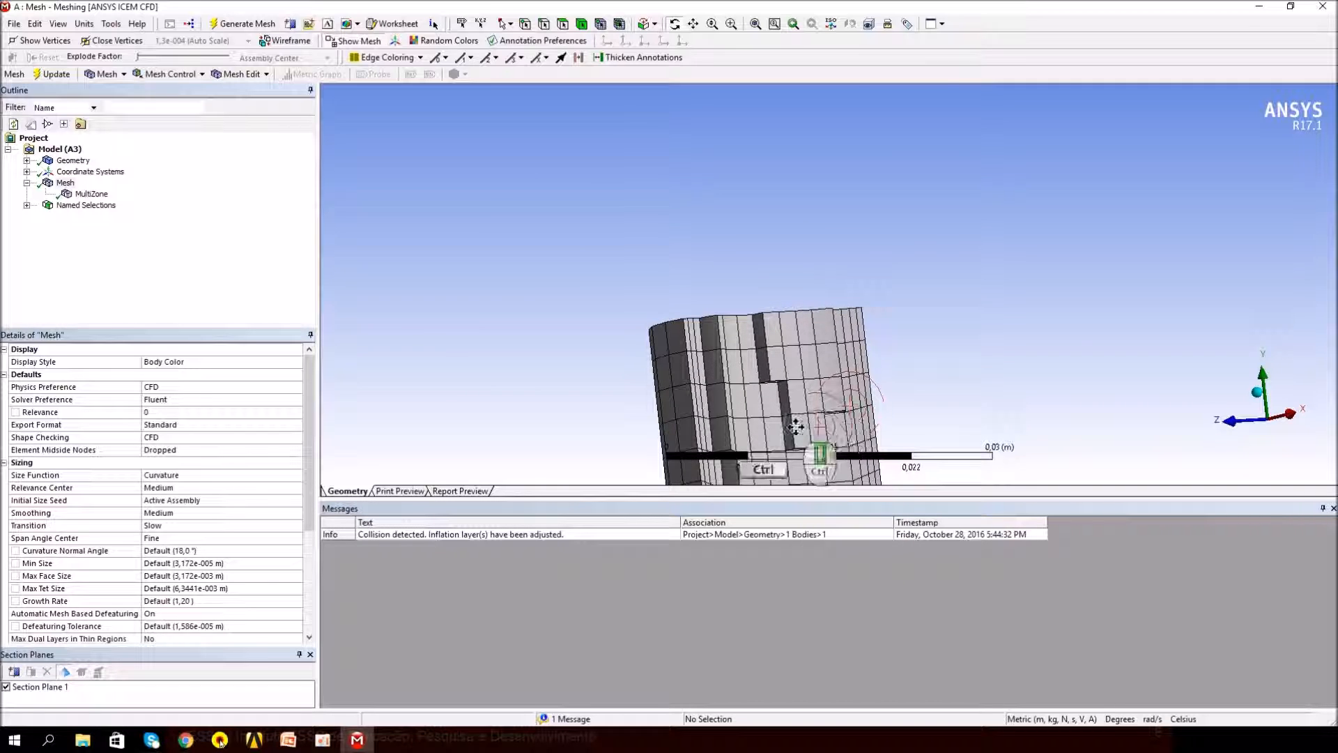
pyautogui.keyDown('ctrl'); pyautogui.moveTo(800, 430); pyautogui.dragTo(867, 67, button='middle'); pyautogui.keyUp('ctrl')
pyautogui.moveTo(845, 258); pyautogui.dragTo(845, 332, button='middle')
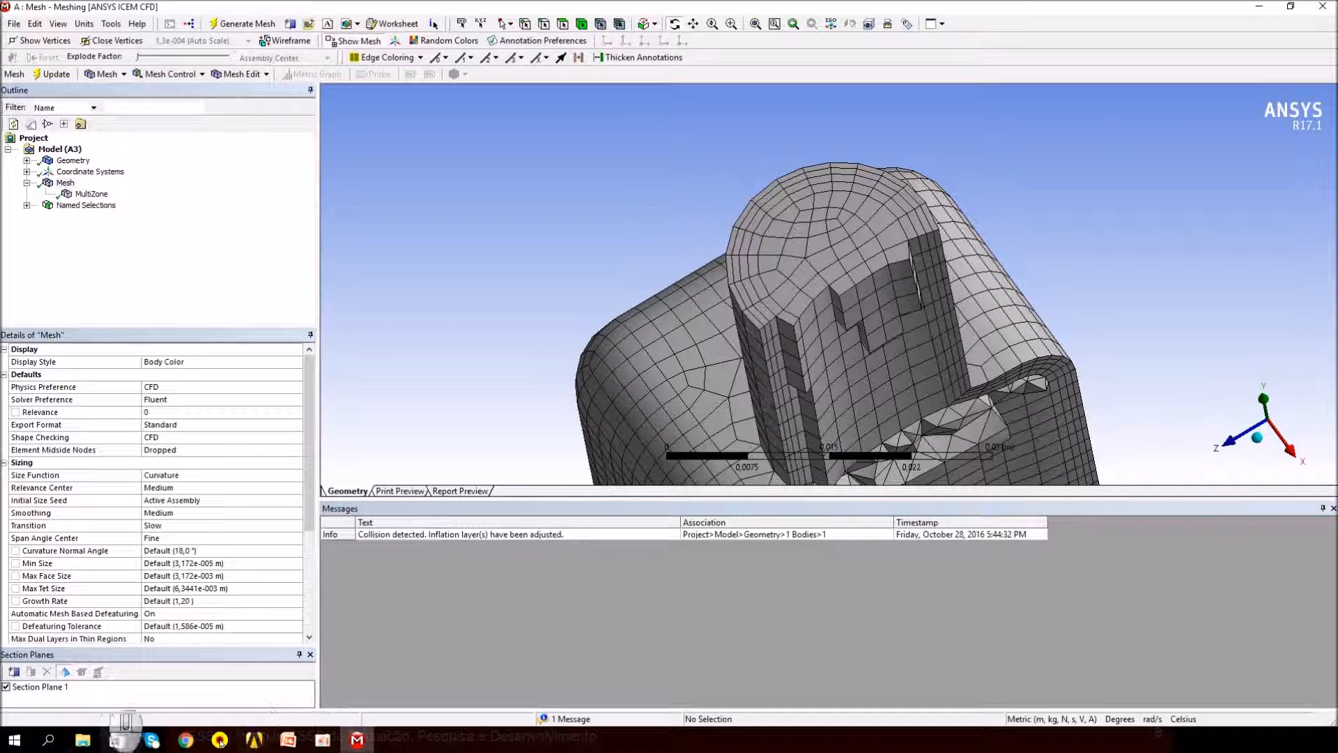
# - Deactivate the section plane and inspect the uncut mesh from outside
pyautogui.click(6, 687)
pyautogui.scroll(-5, 962, 359)
pyautogui.moveTo(966, 394); pyautogui.dragTo(1003, 345, button='middle')
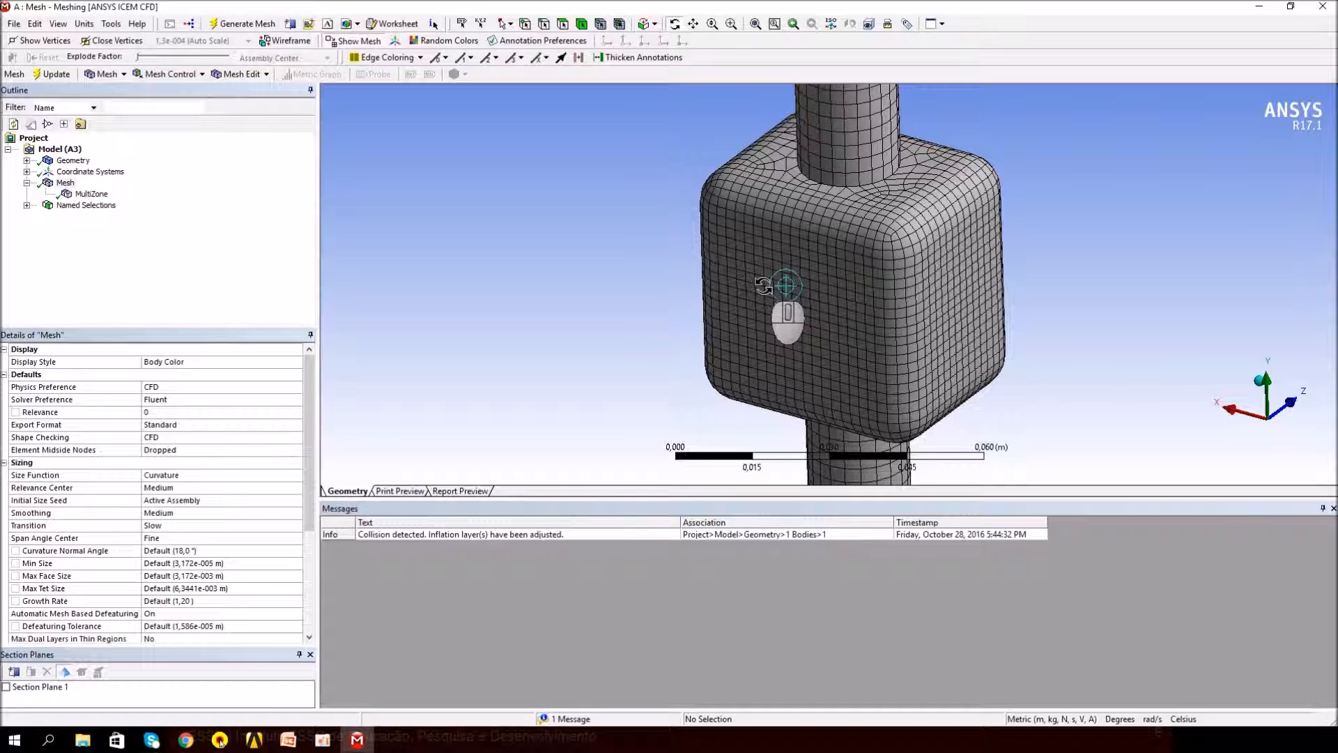
pyautogui.scroll(-4, 764, 286)
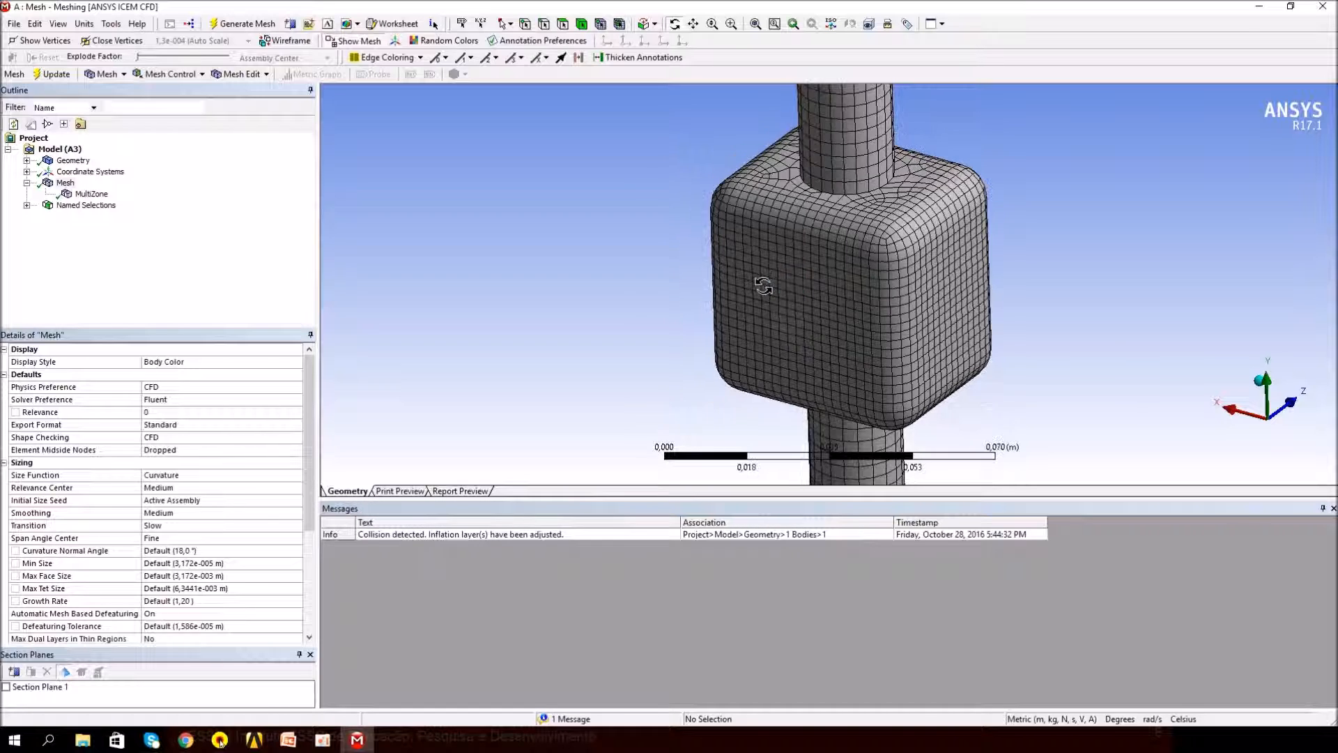
pyautogui.keyDown('ctrl'); pyautogui.moveTo(977, 237); pyautogui.dragTo(550, 436, button='middle'); pyautogui.keyUp('ctrl')
# - Expand the mesh Statistics and set the Mesh Metric to Orthogonal Quality
pyautogui.scroll(-5, 315, 514)
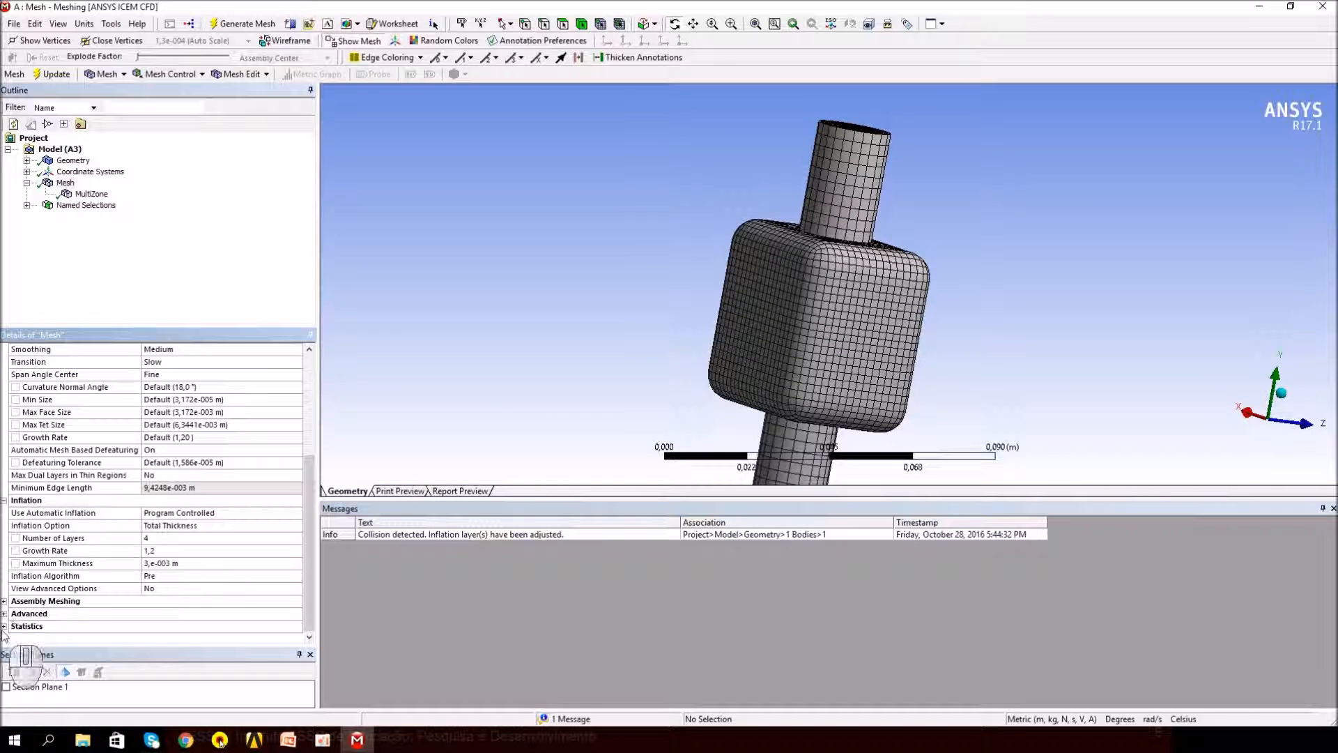
pyautogui.click(4, 627)
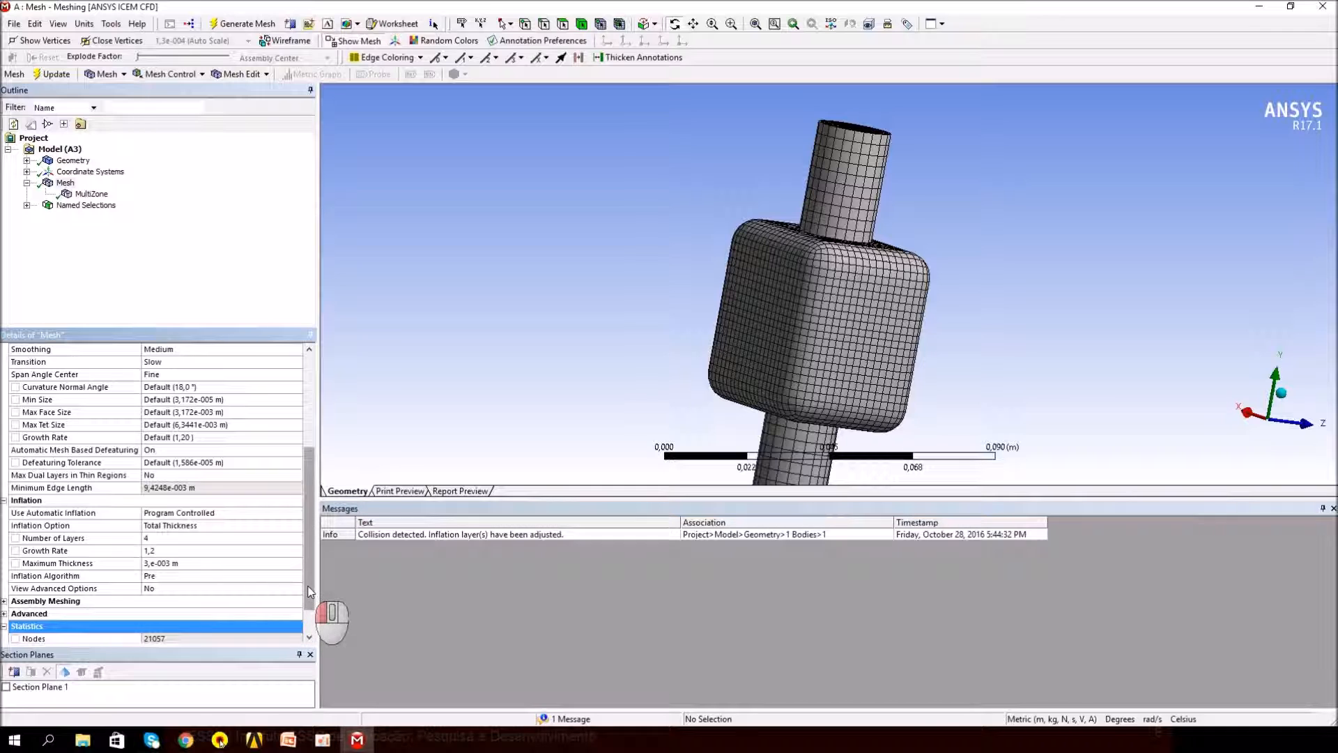
pyautogui.click(311, 617)
pyautogui.click(298, 627)
pyautogui.click(297, 627)
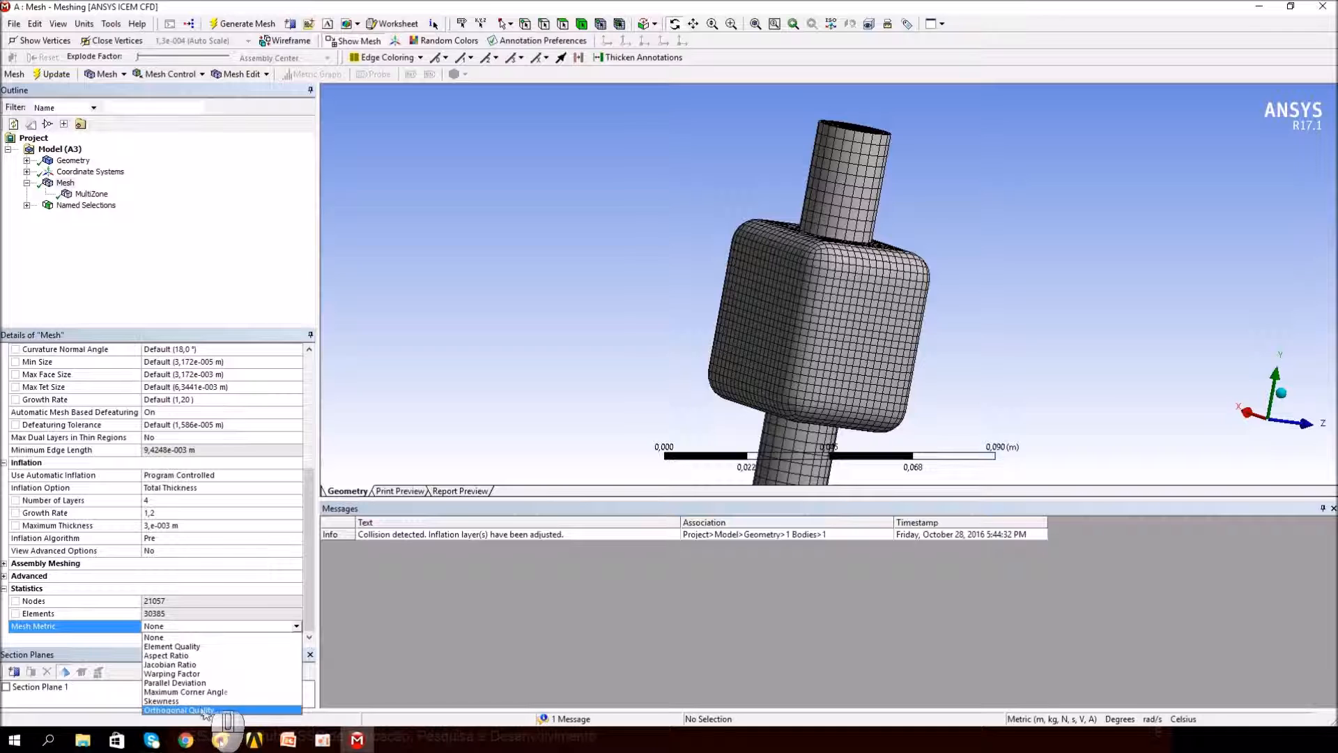
pyautogui.click(227, 714)
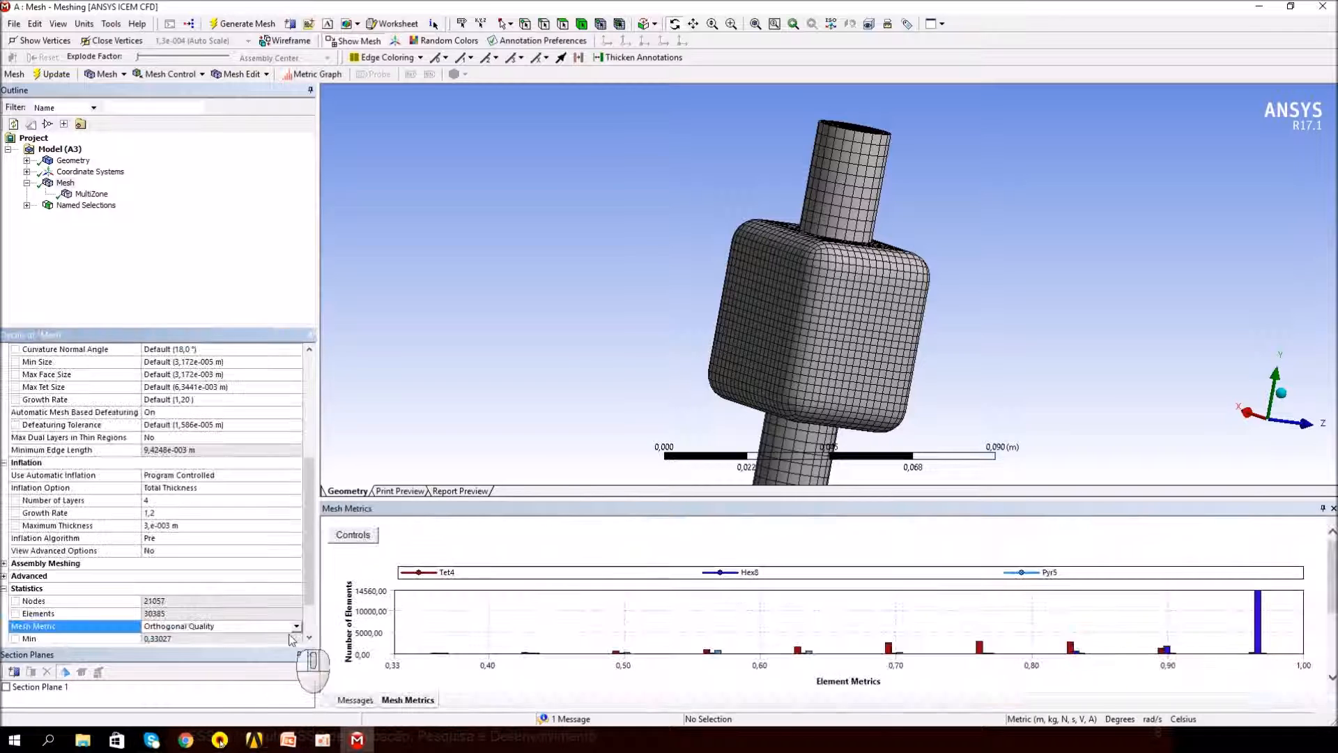
pyautogui.moveTo(310, 568); pyautogui.dragTo(312, 591)
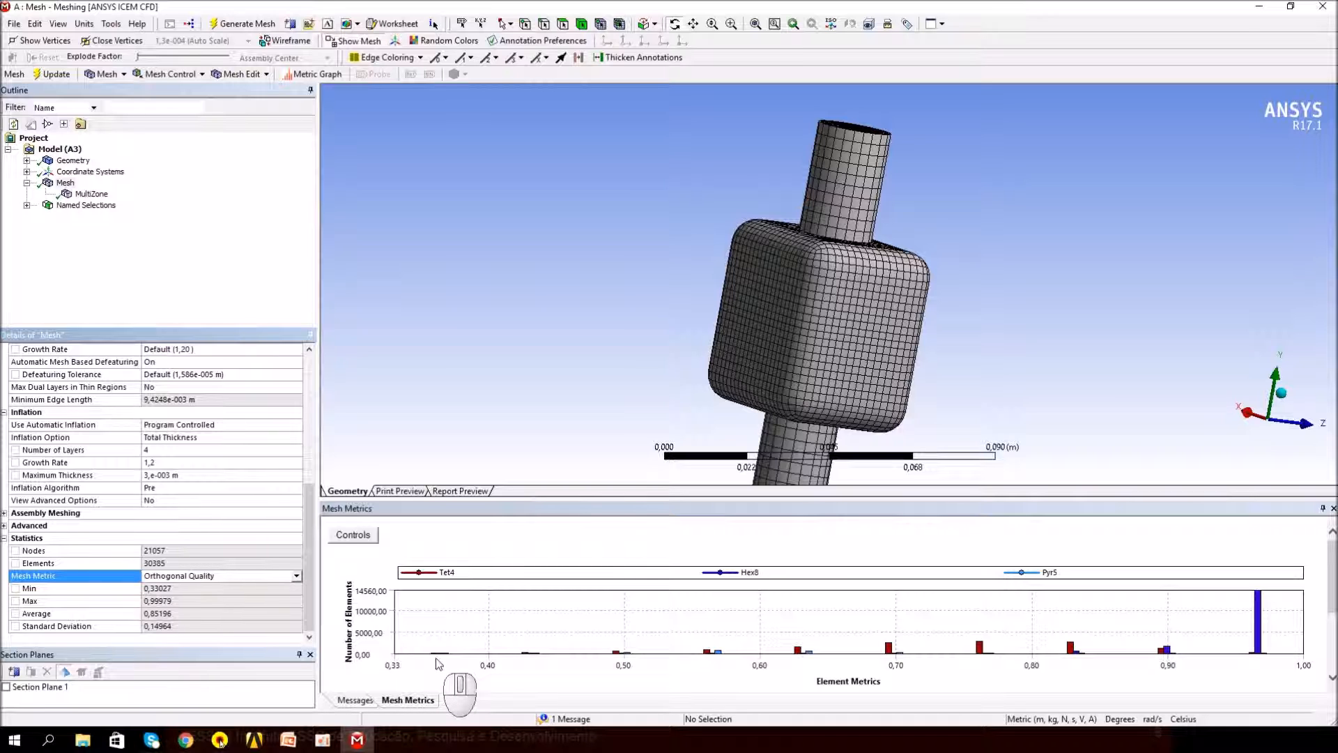
# - Limit the metric chart's X-axis maximum to 0.4 and update its Y-axis to match
pyautogui.click(350, 534)
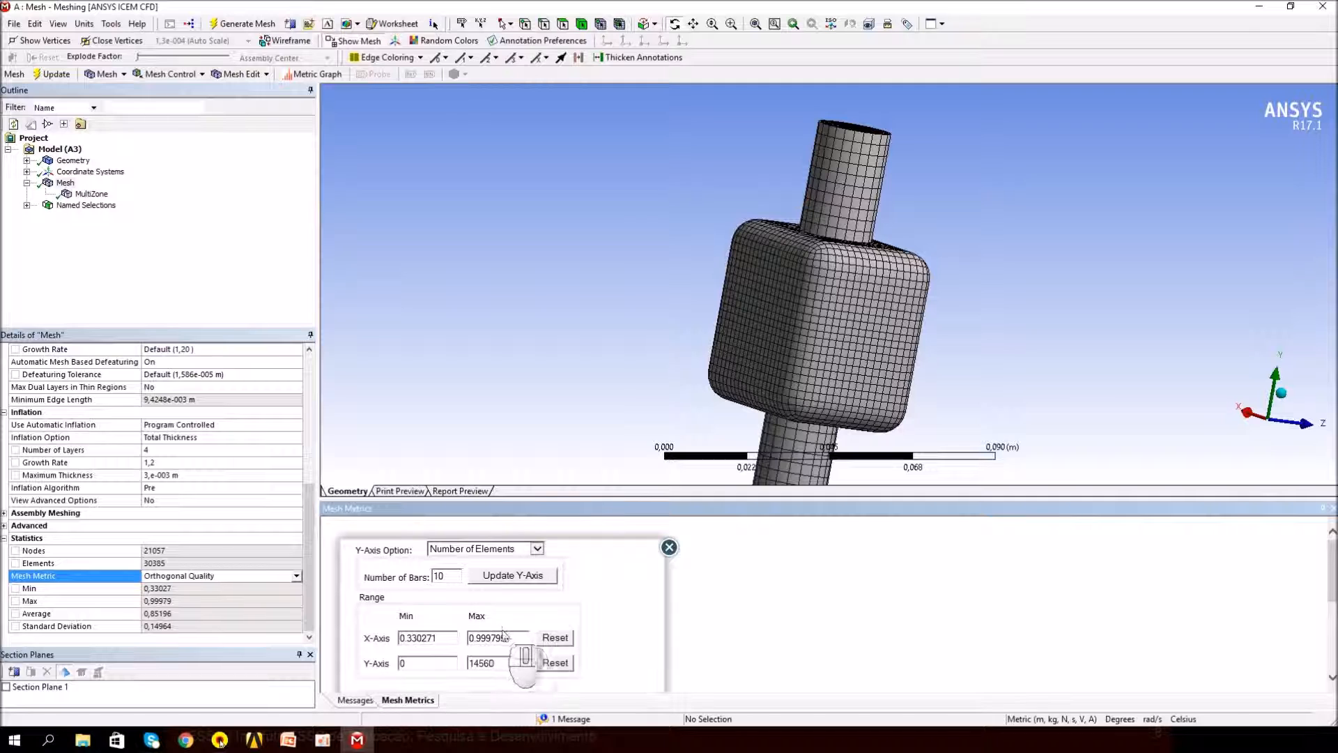
pyautogui.moveTo(508, 635); pyautogui.dragTo(478, 634)
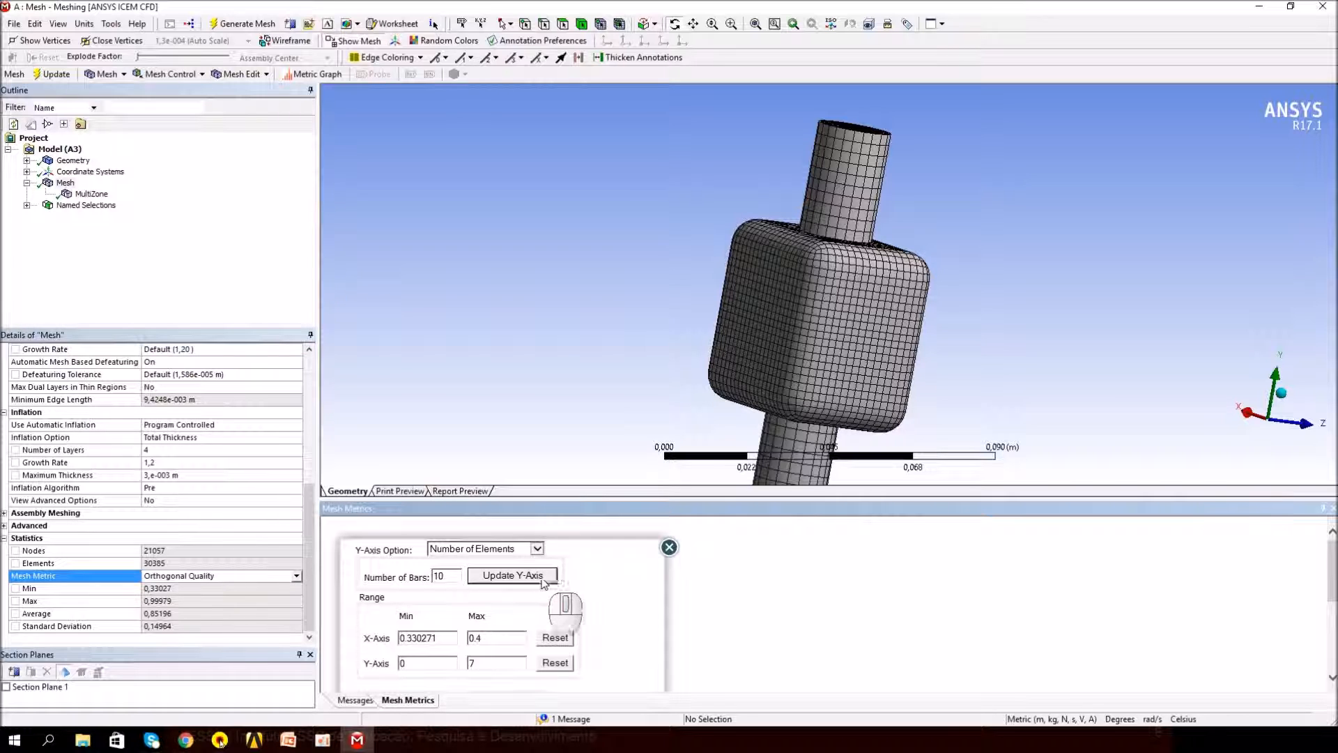
pyautogui.click(669, 547)
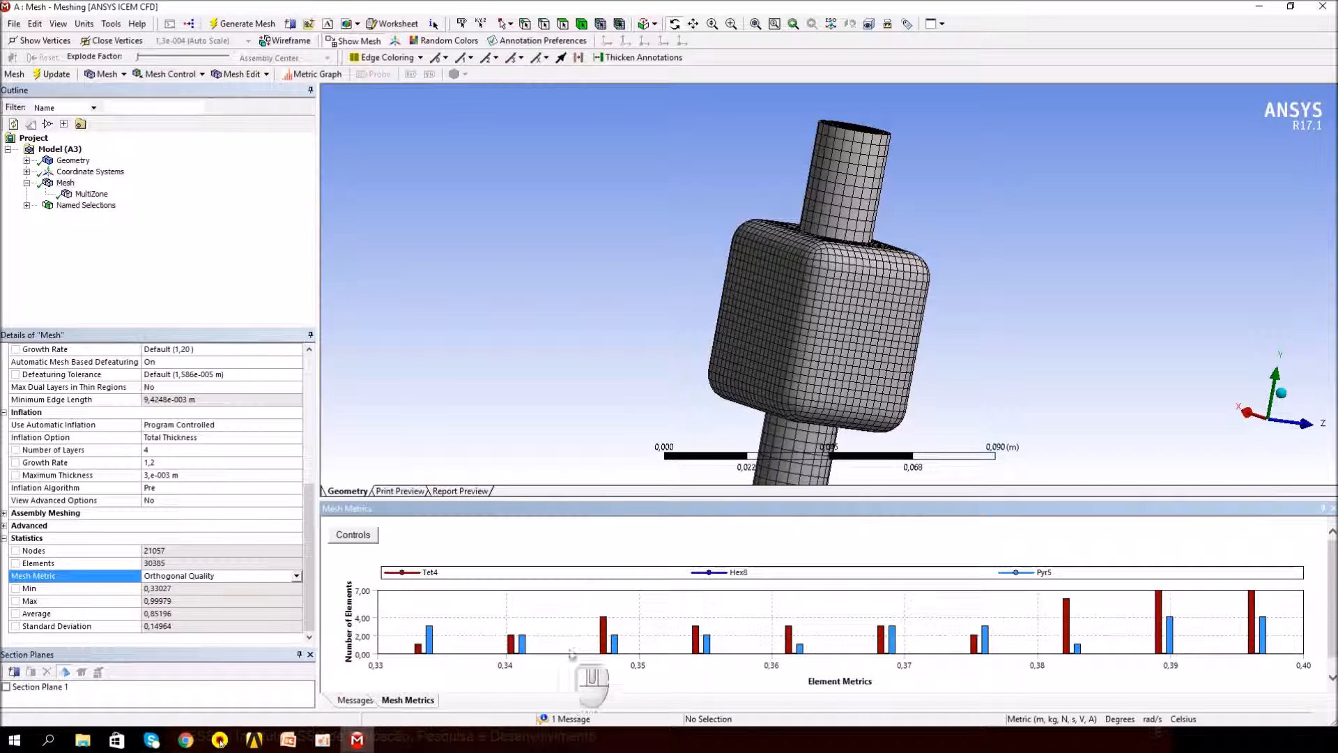
# - Highlight the elements in the lowest orthogonal quality bars, from 0,33 to 0,34, and examine where they lie in the component
pyautogui.click(431, 644)
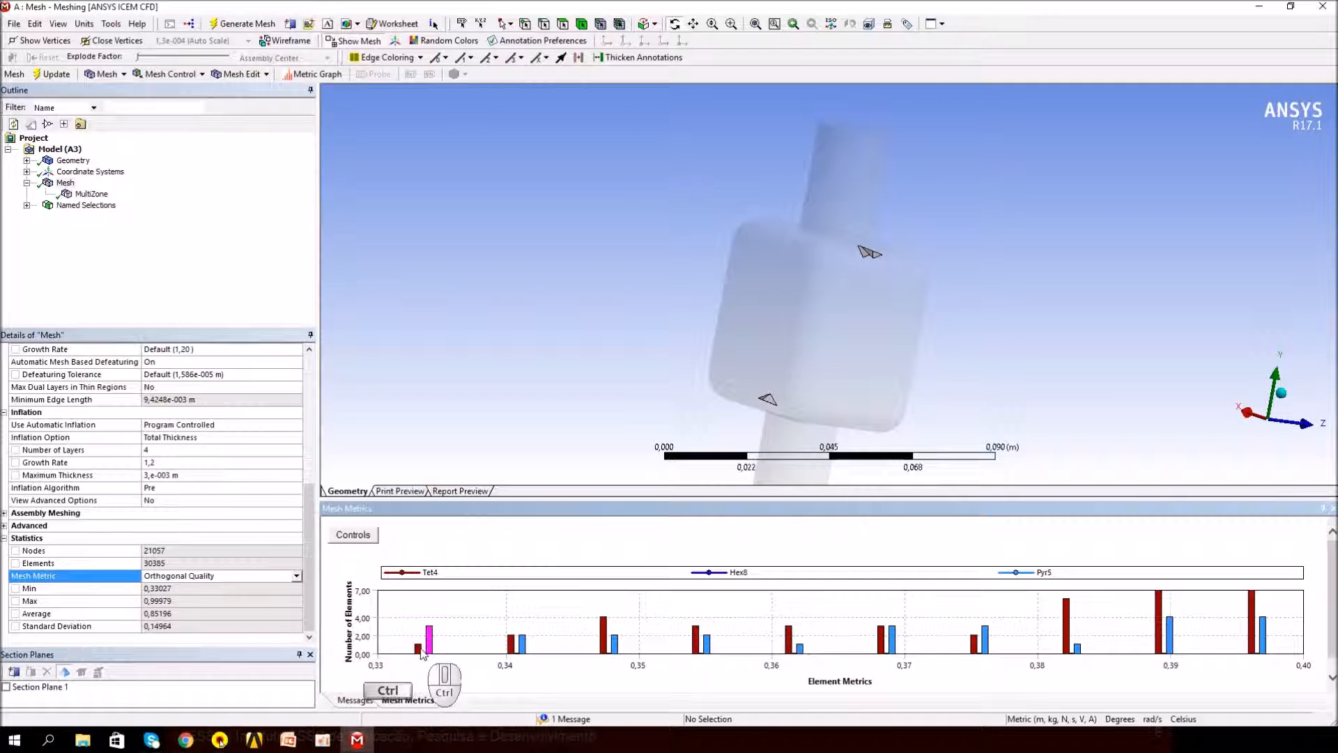
pyautogui.moveTo(928, 253); pyautogui.dragTo(979, 227, button='middle')
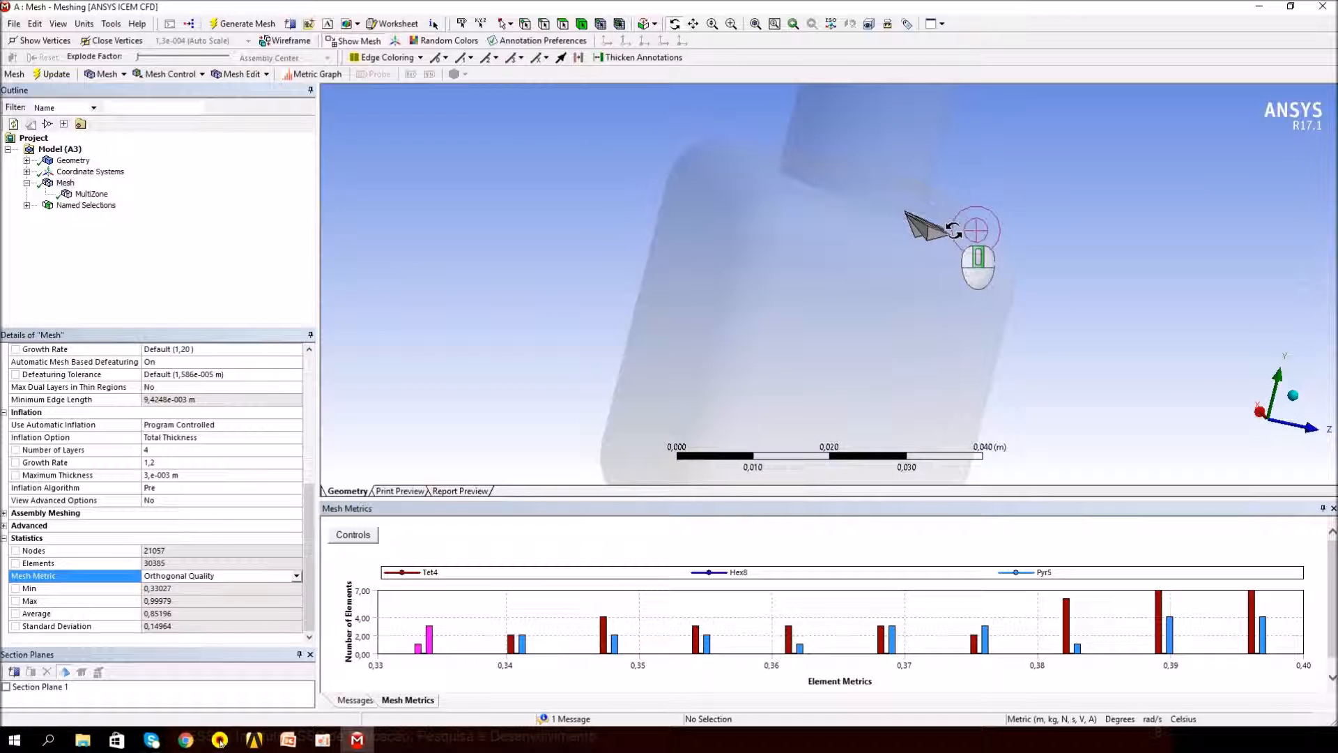
pyautogui.scroll(-2, 933, 330)
pyautogui.scroll(-3, 912, 332)
pyautogui.moveTo(917, 320); pyautogui.dragTo(824, 320, button='middle')
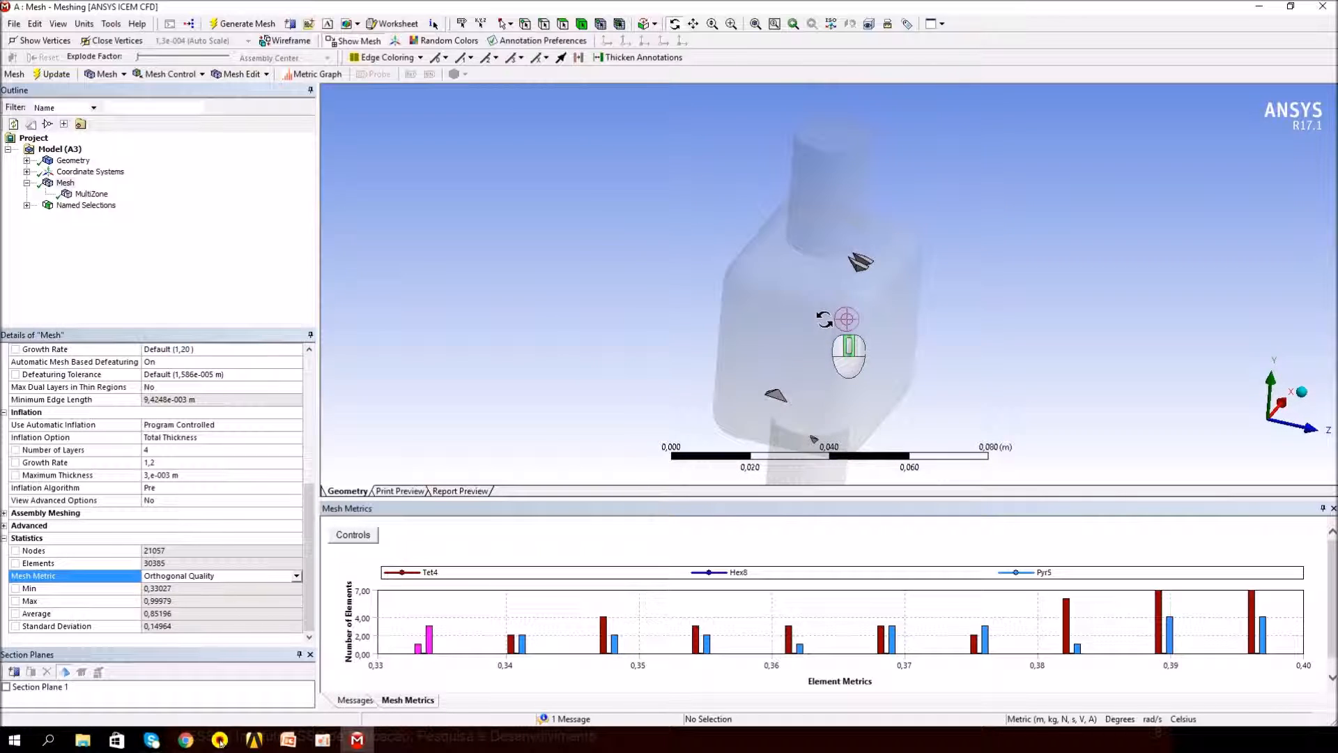
pyautogui.keyDown('ctrl'); pyautogui.click(519, 650); pyautogui.keyUp('ctrl')
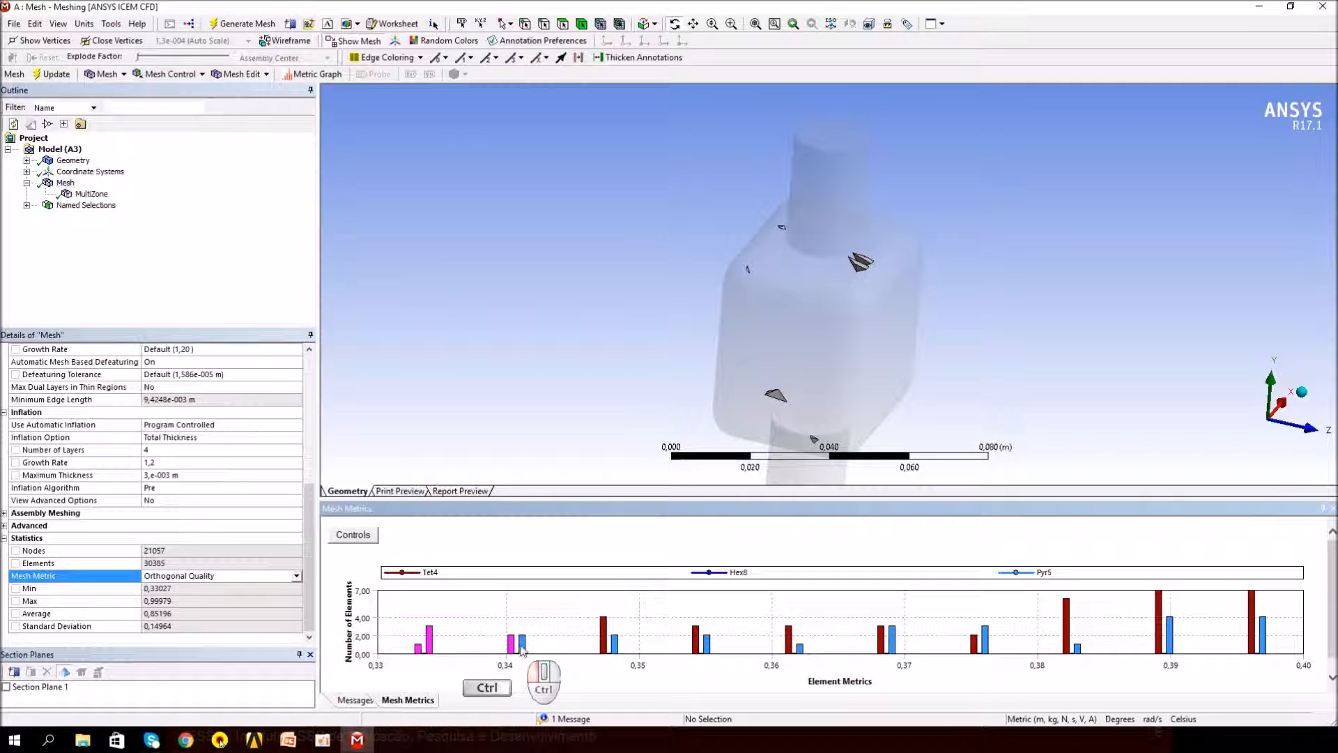
pyautogui.moveTo(947, 368); pyautogui.dragTo(826, 452, button='middle')
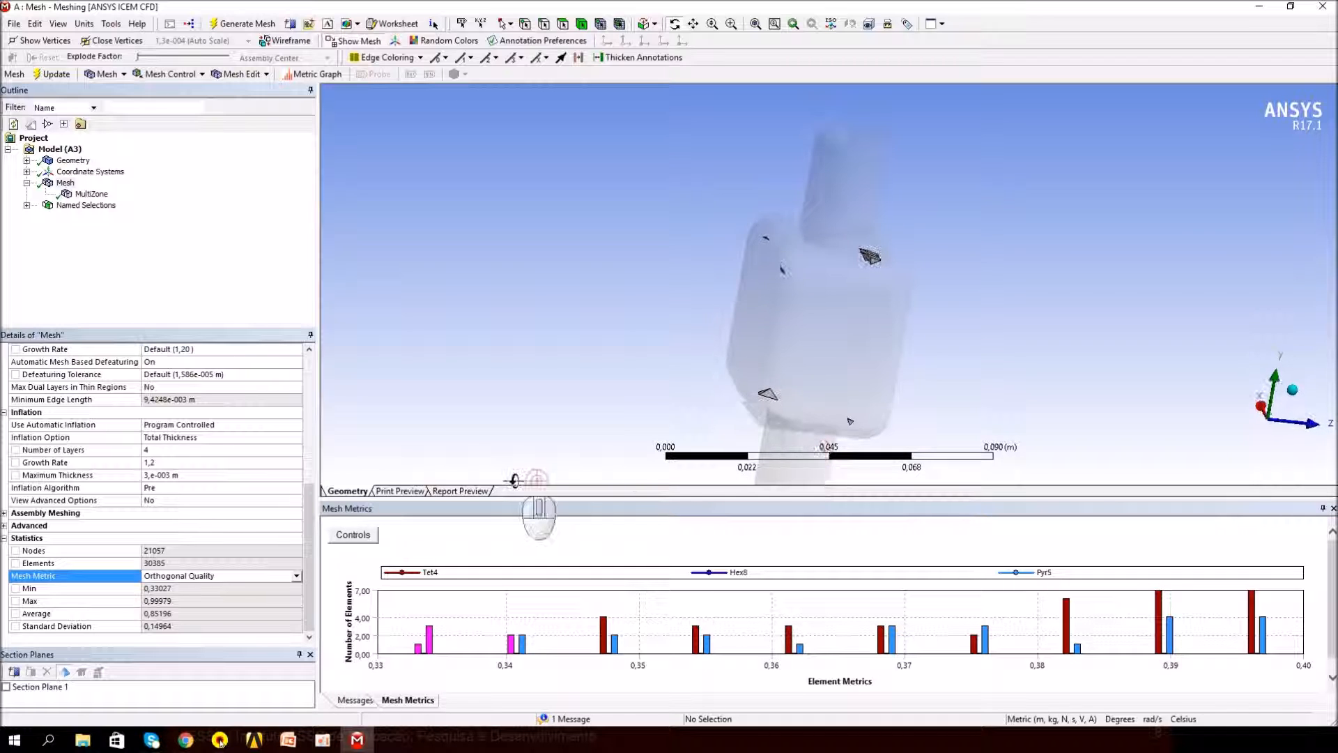
pyautogui.moveTo(711, 302); pyautogui.dragTo(655, 301, button='middle')
# - Redisplay the complete mesh and align the view with the X axis
pyautogui.click(65, 184)
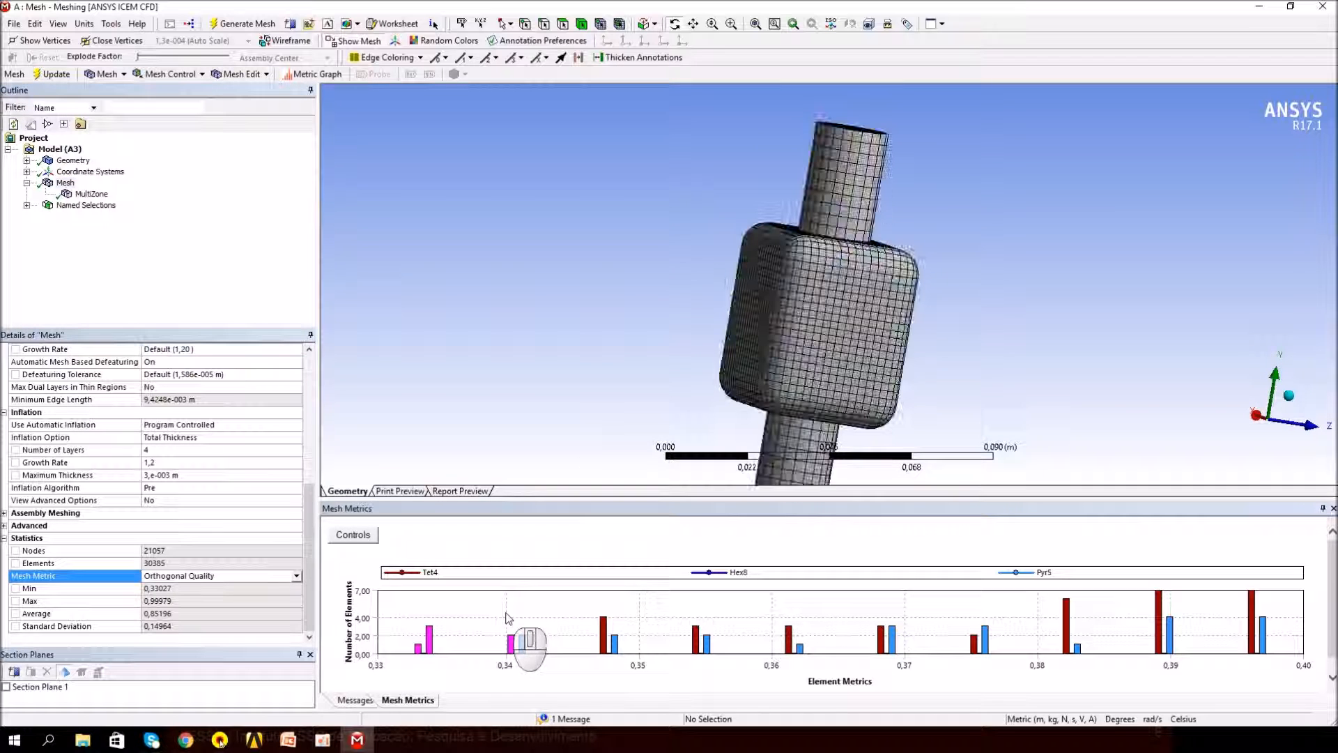
pyautogui.moveTo(864, 366); pyautogui.dragTo(1274, 404, button='middle')
pyautogui.click(1272, 413)
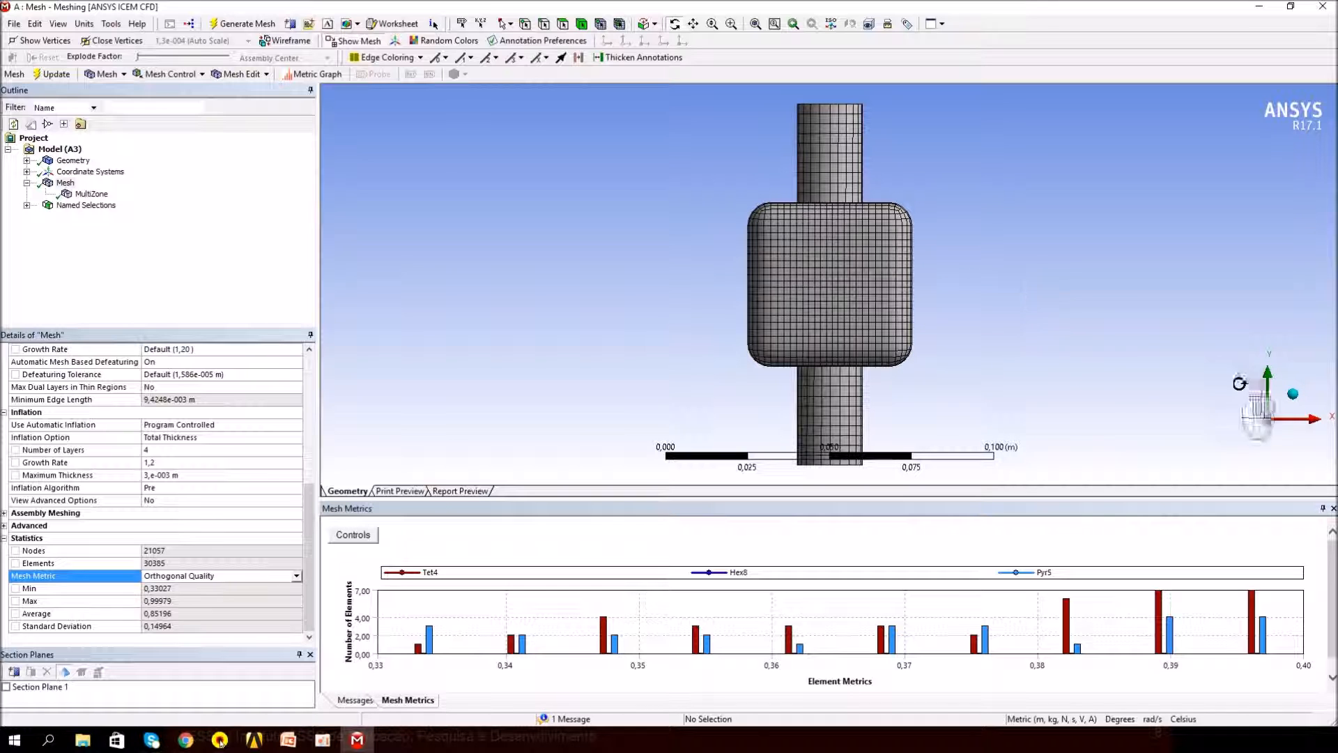
pyautogui.click(1308, 424)
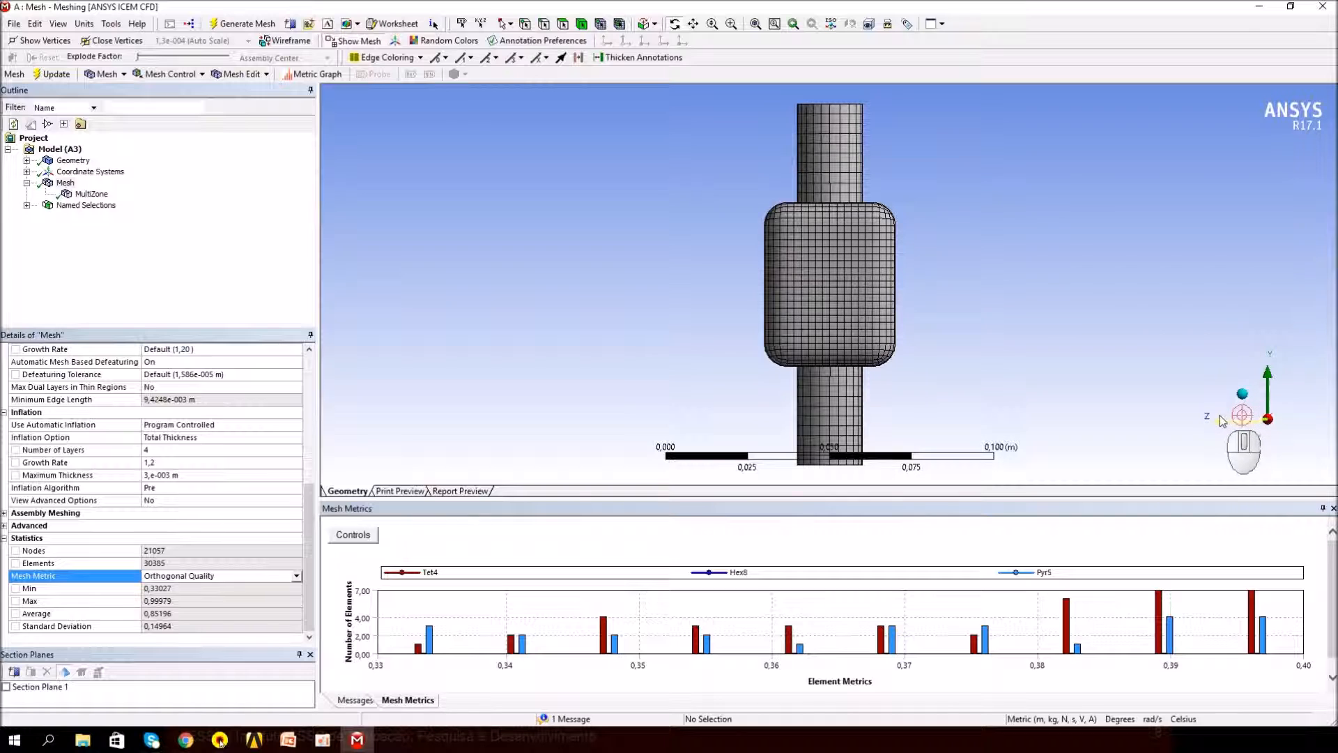